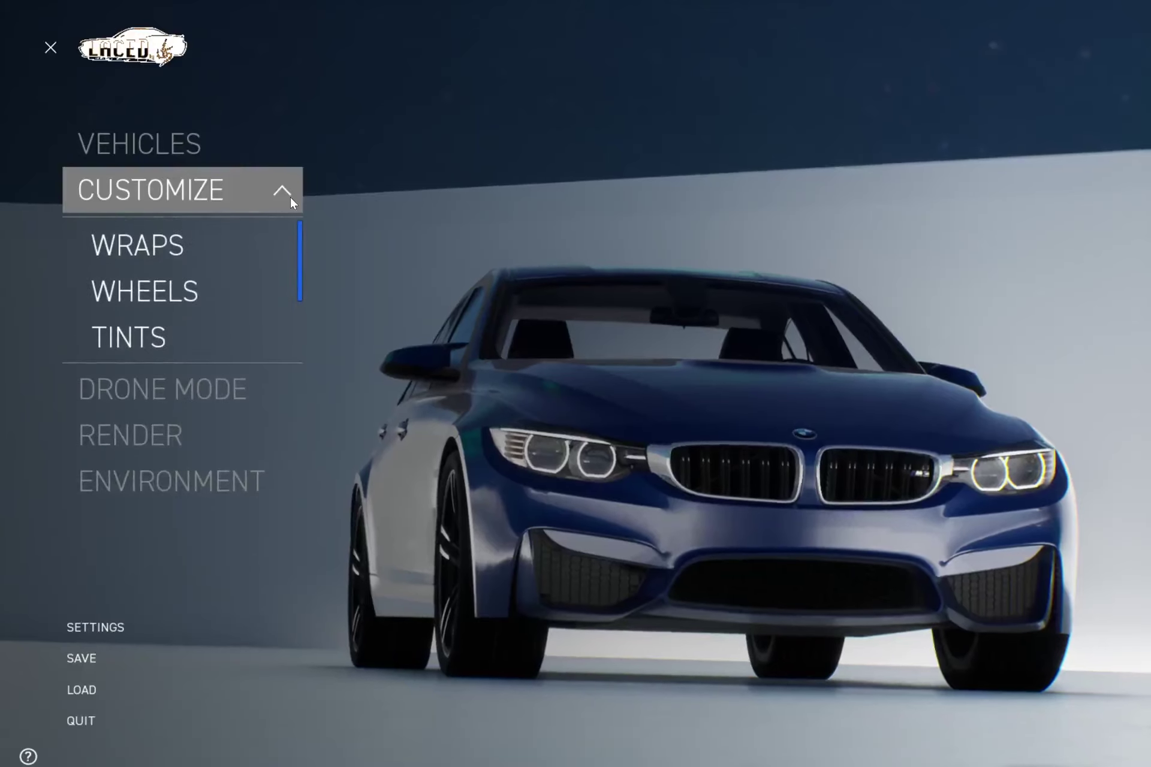
pyautogui.scroll(-3, 222, 309)
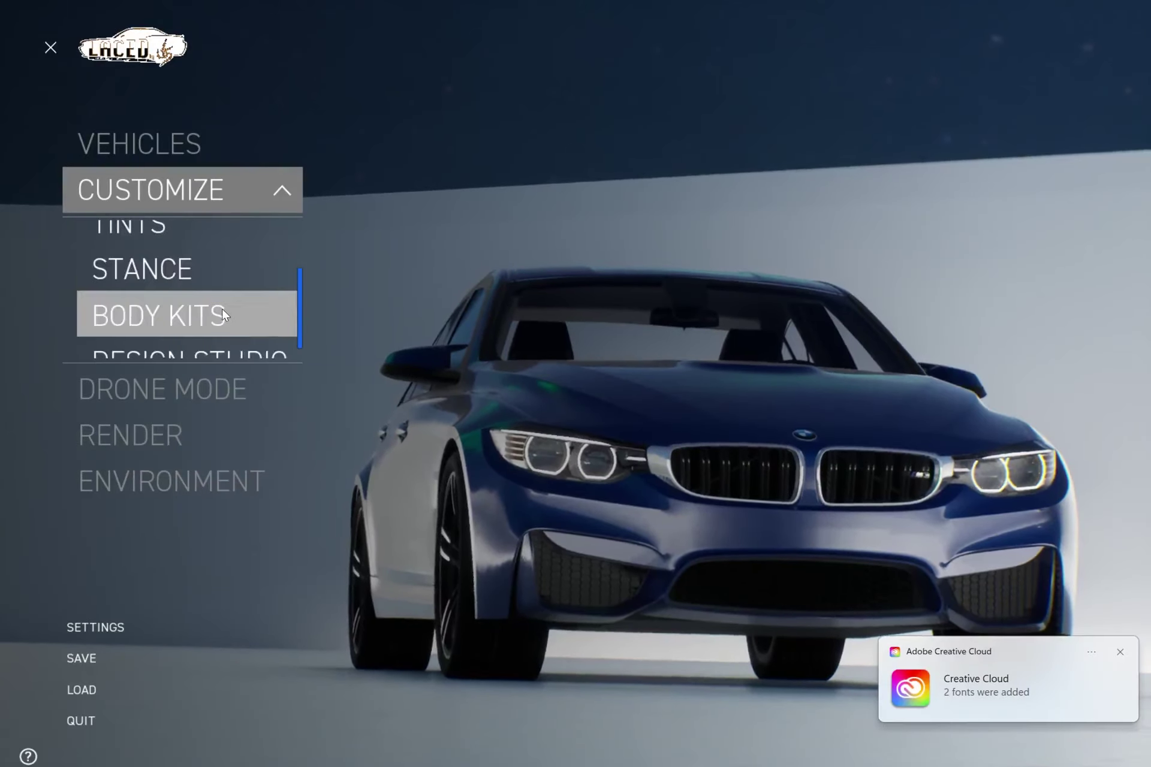
pyautogui.scroll(2, 222, 309)
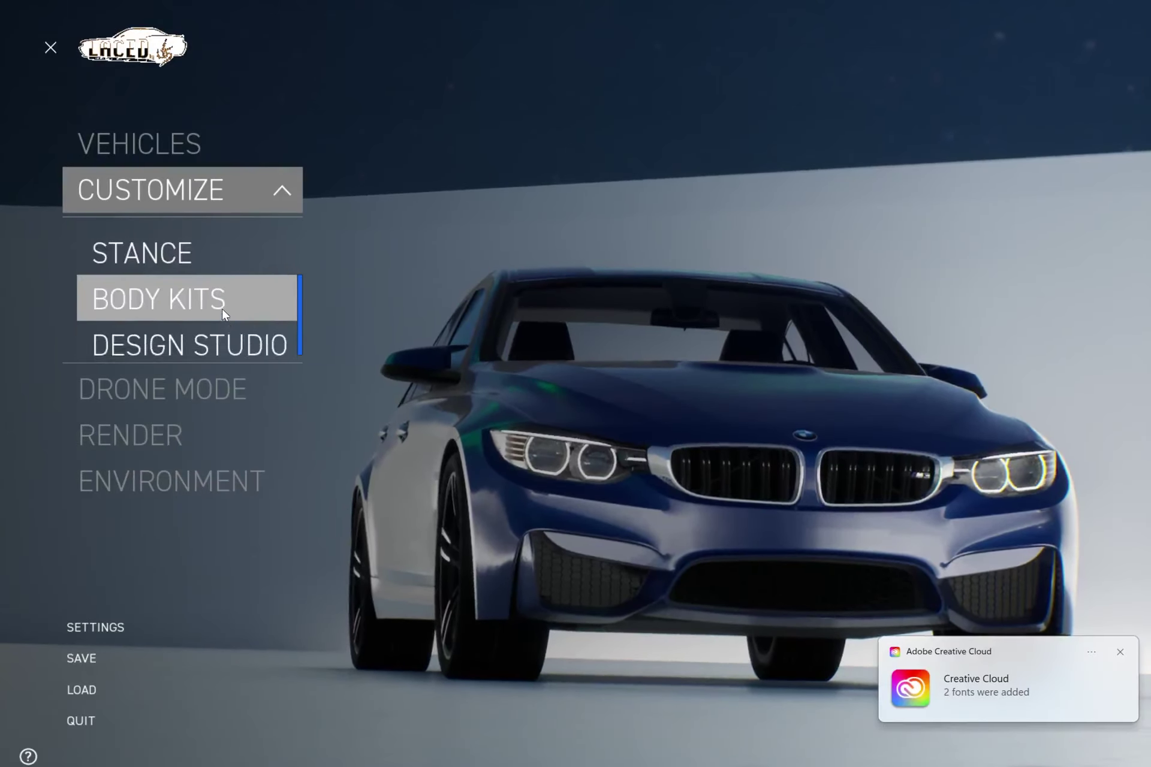
pyautogui.click(282, 189)
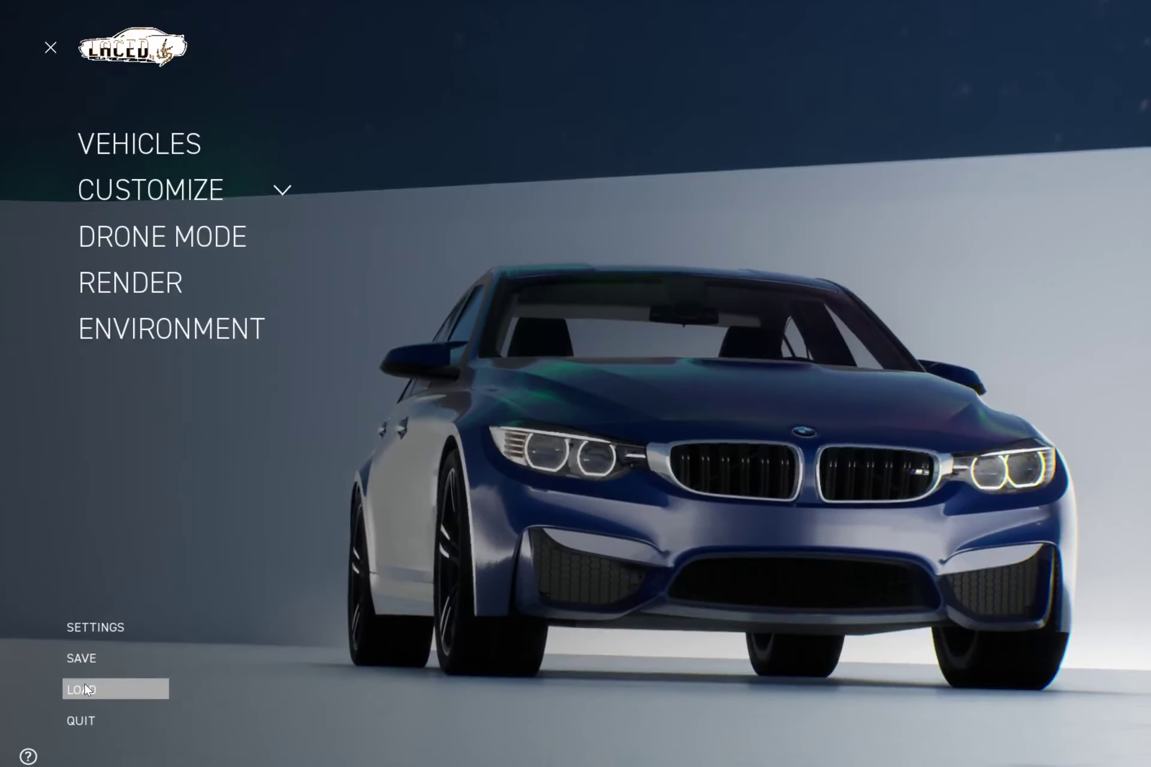
pyautogui.click(88, 723)
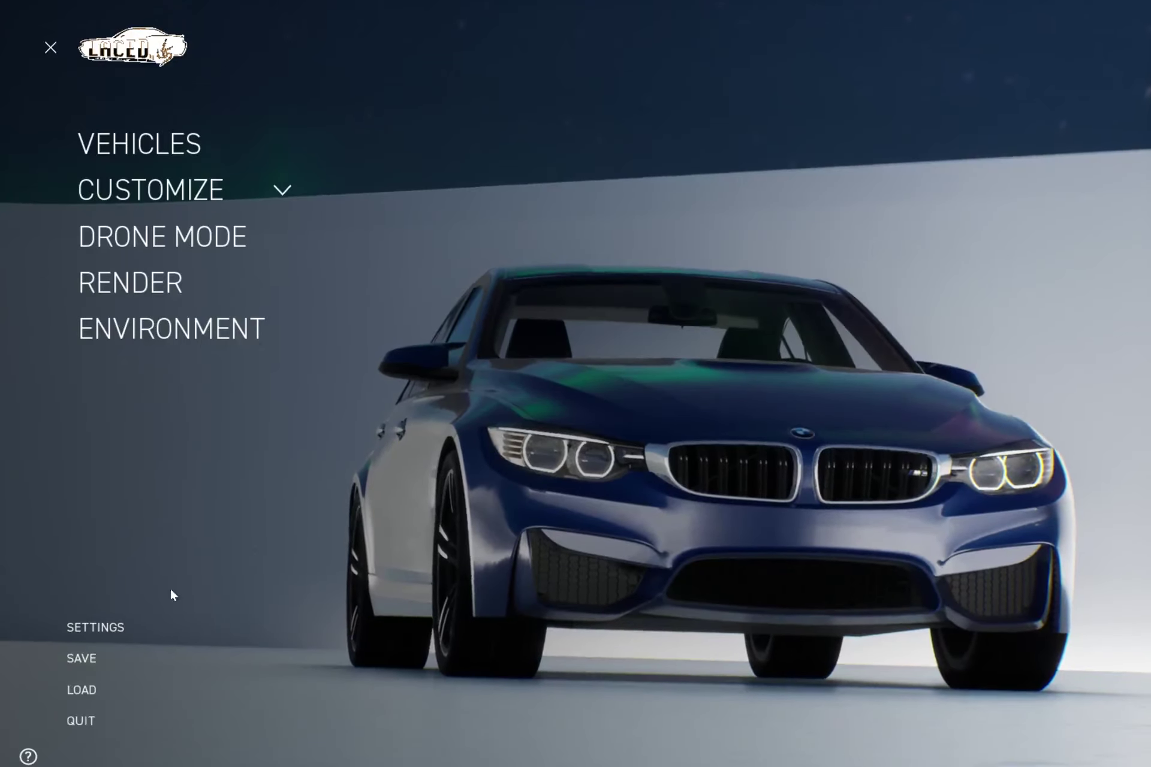
# - Open the vehicle library and filter the cars to the manufacturer Lamborghini
pyautogui.click(167, 144)
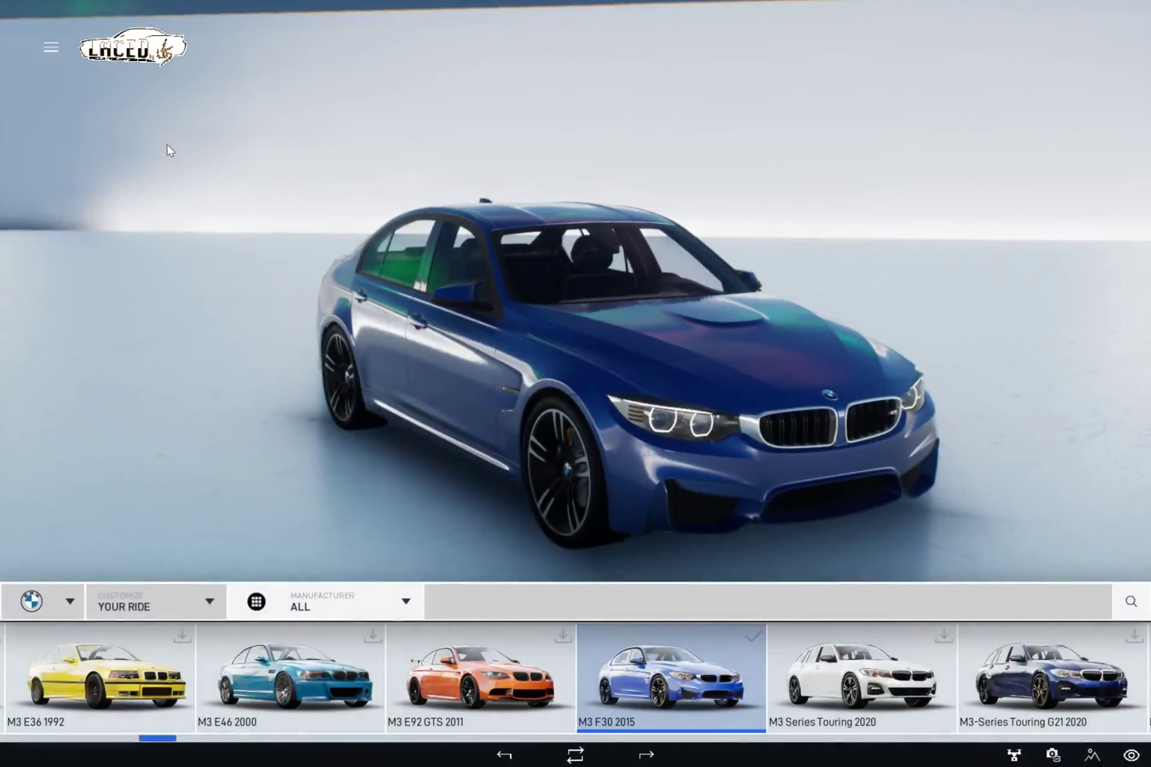
pyautogui.click(324, 604)
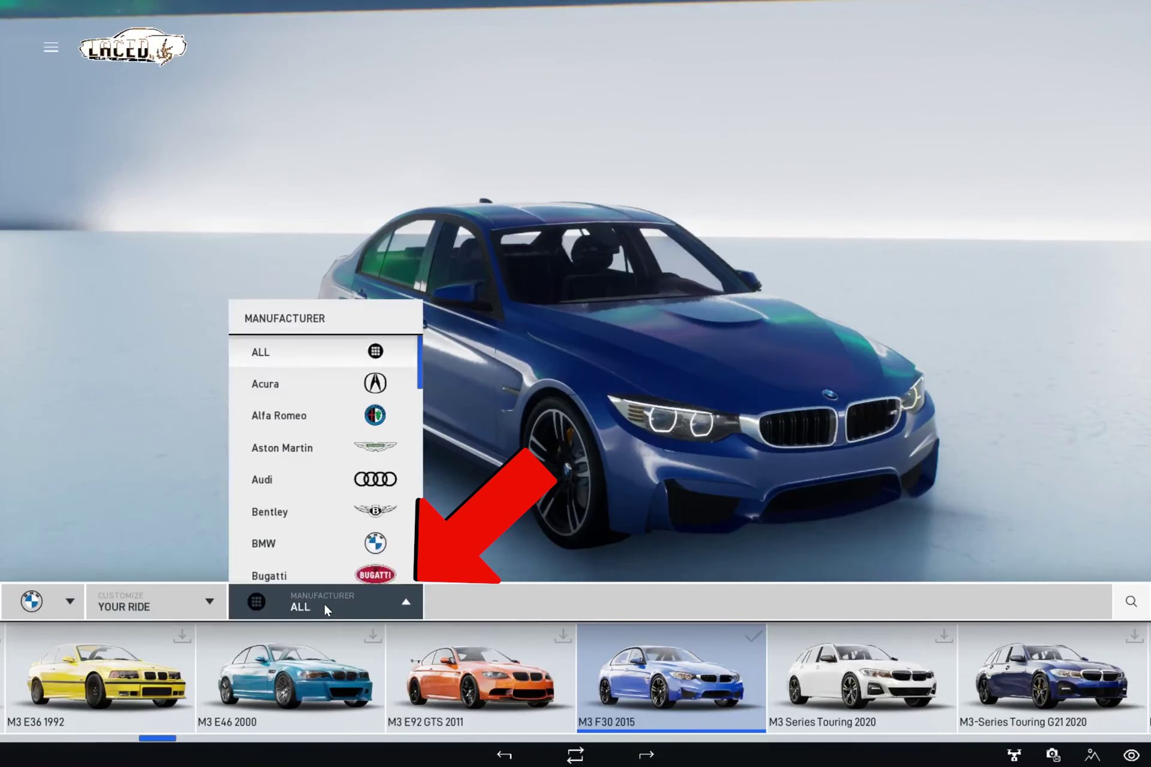
pyautogui.scroll(-1, 315, 505)
pyautogui.scroll(-12, 315, 505)
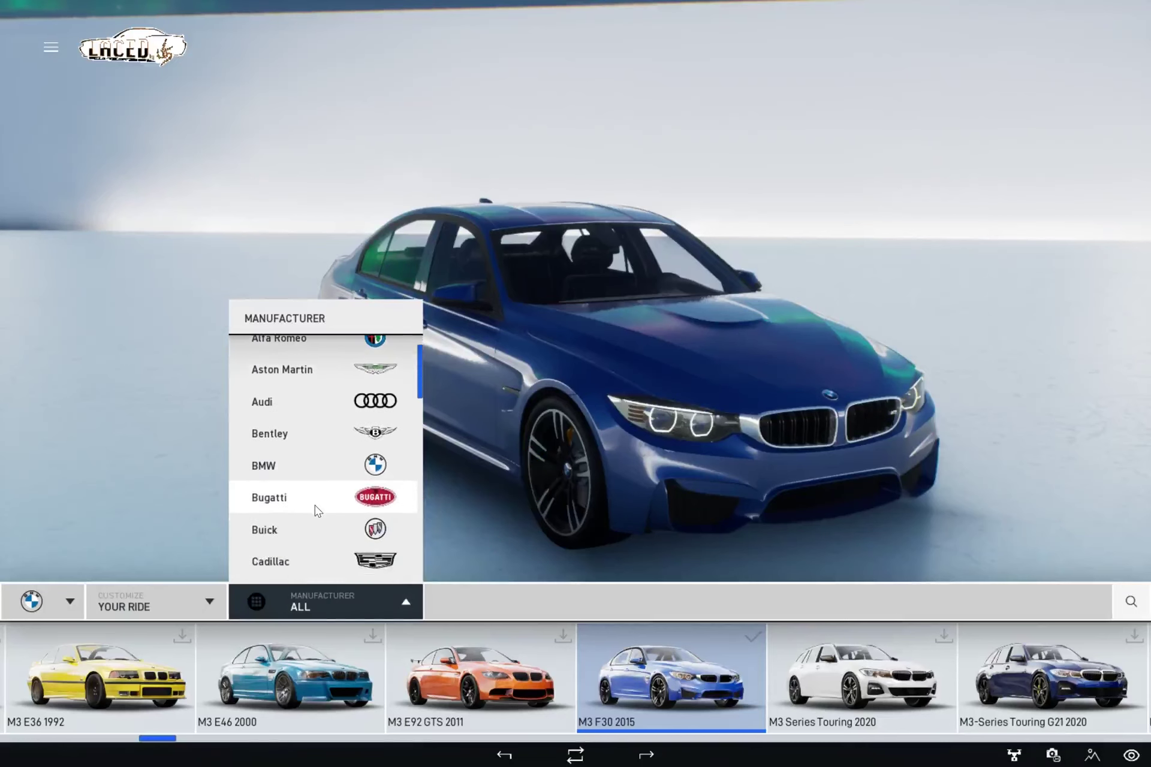
pyautogui.scroll(-19, 315, 506)
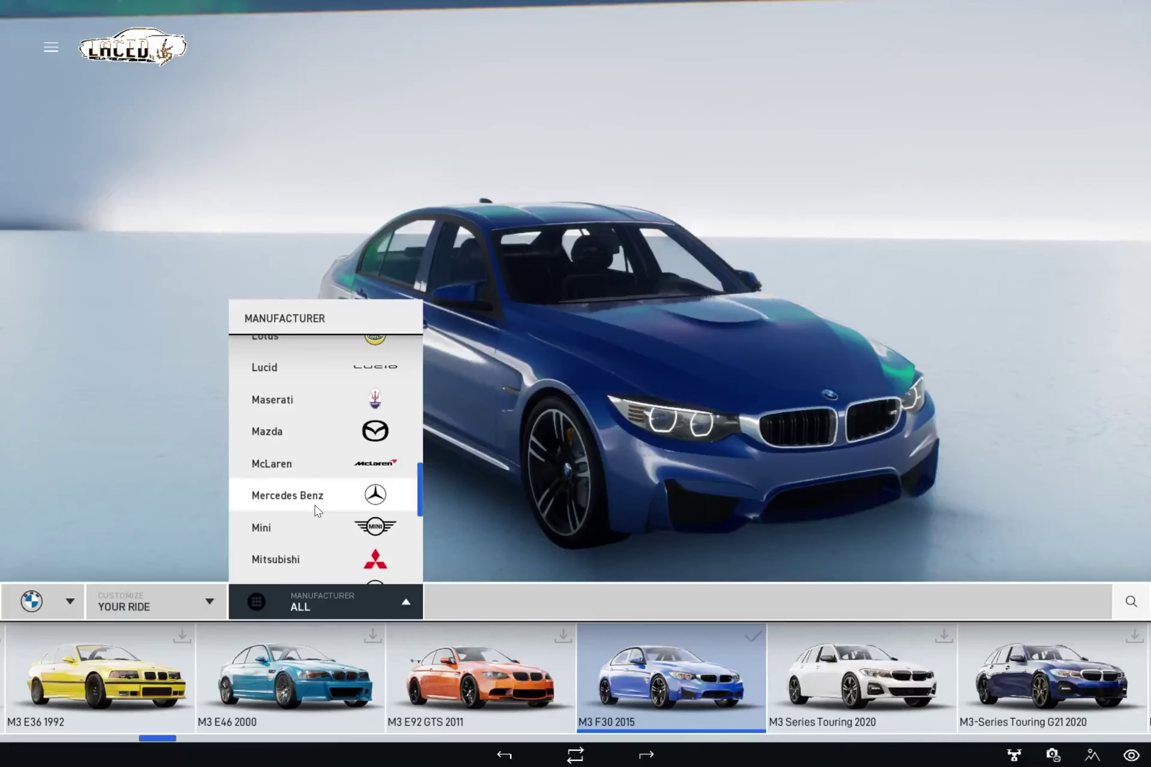
pyautogui.scroll(4, 320, 480)
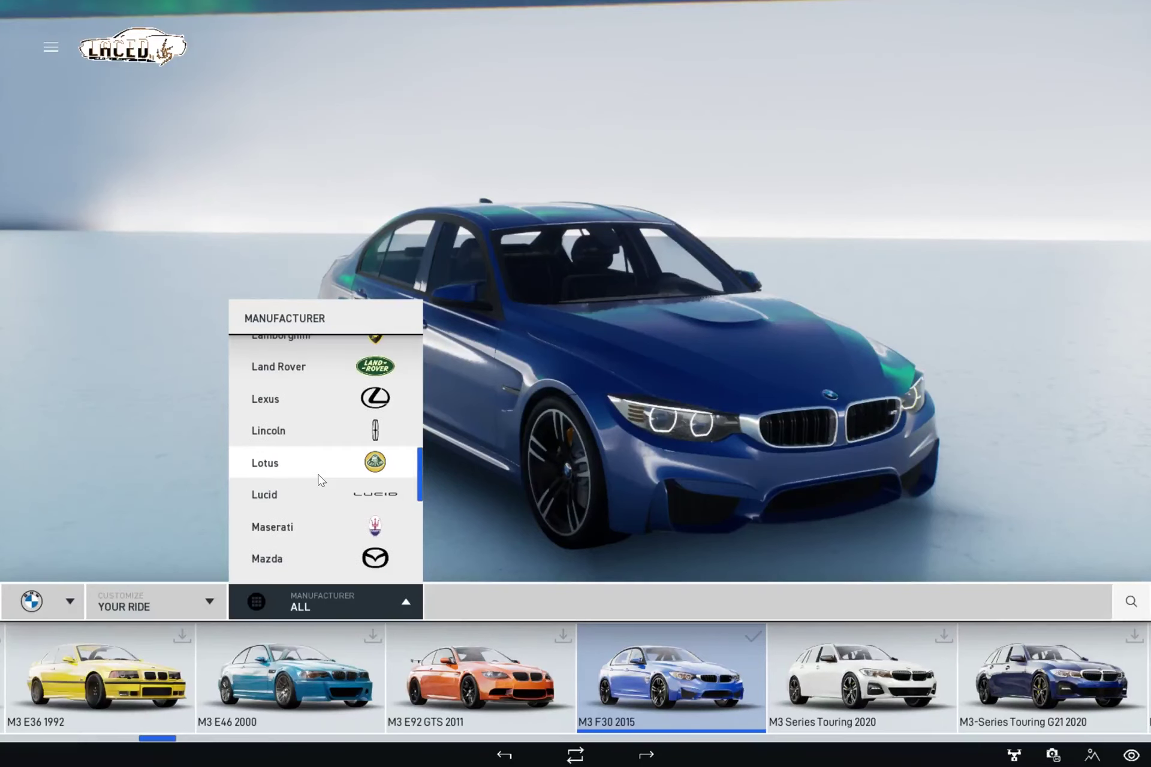
pyautogui.scroll(2, 320, 479)
pyautogui.click(313, 401)
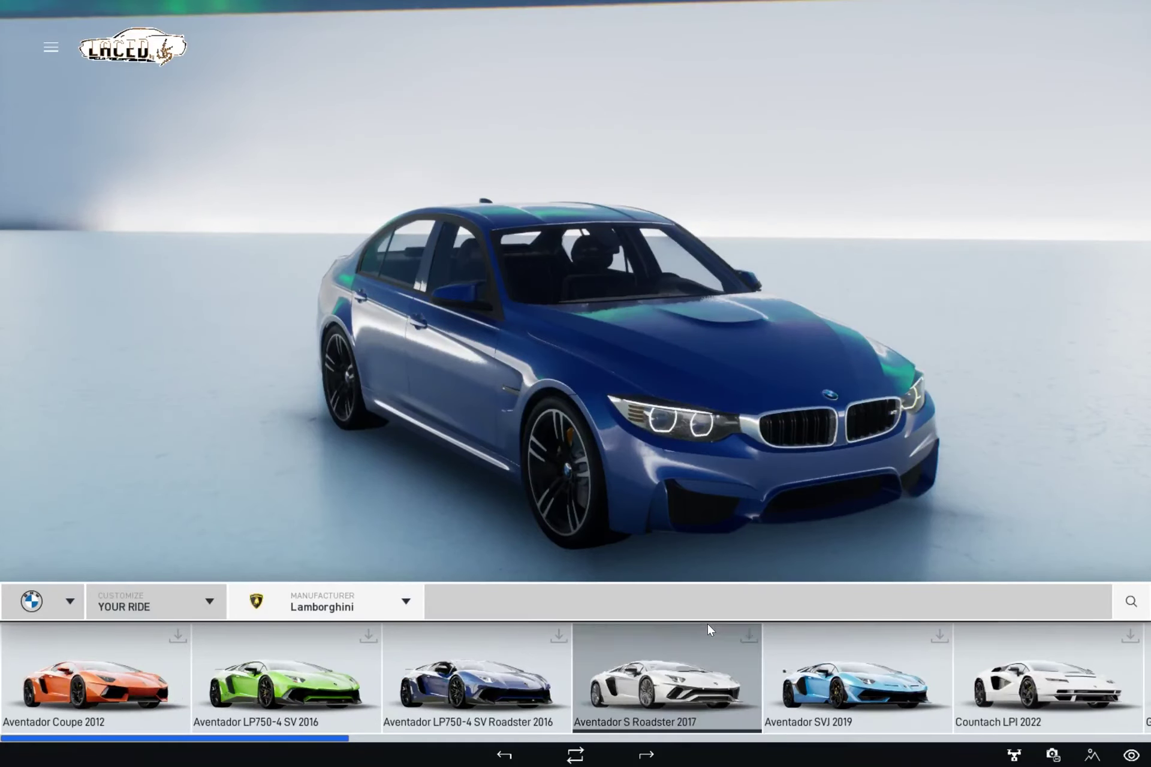
# - Search the vehicle library for "huracan" and decline downloading a model that is not installed
pyautogui.scroll(-1, 821, 681)
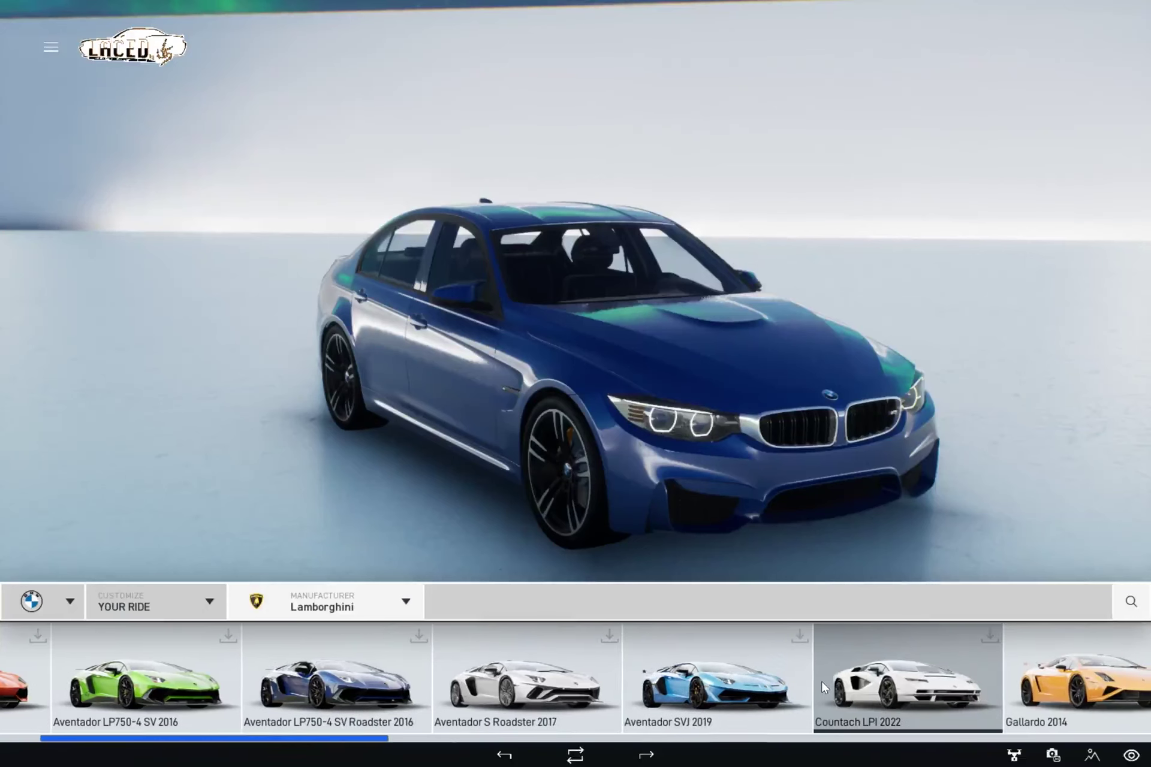
pyautogui.scroll(-3, 821, 681)
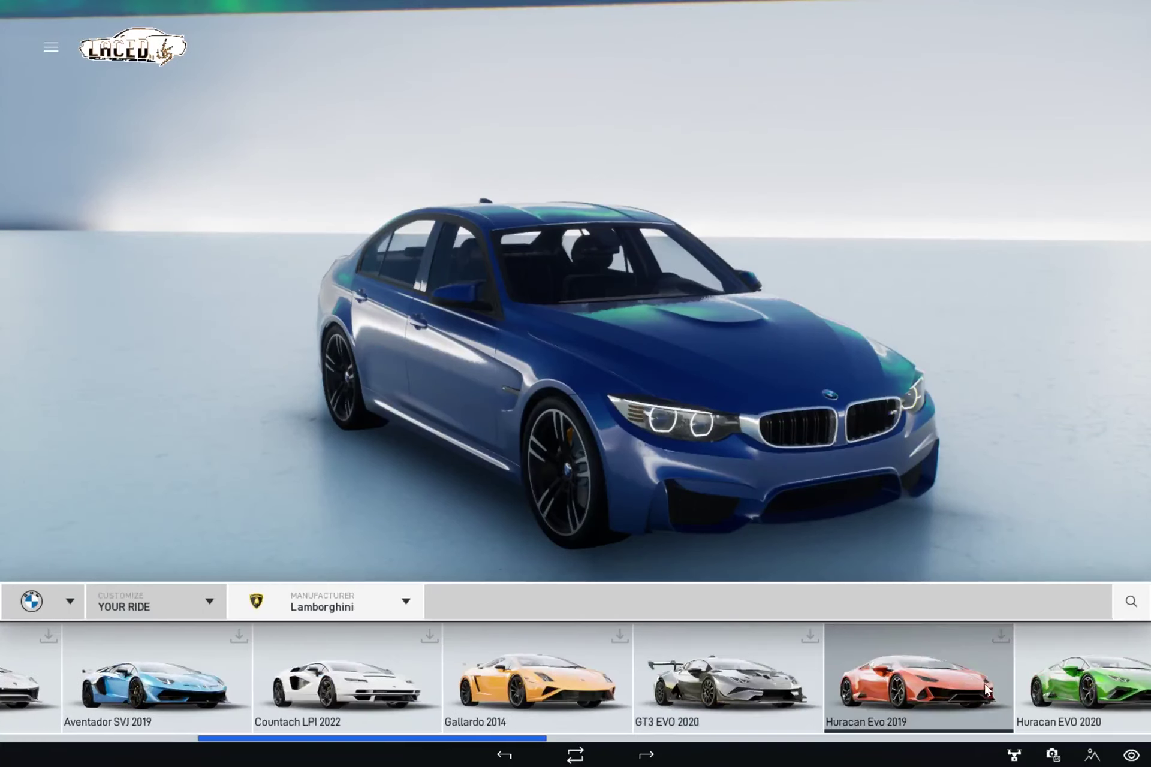
pyautogui.click(1124, 605)
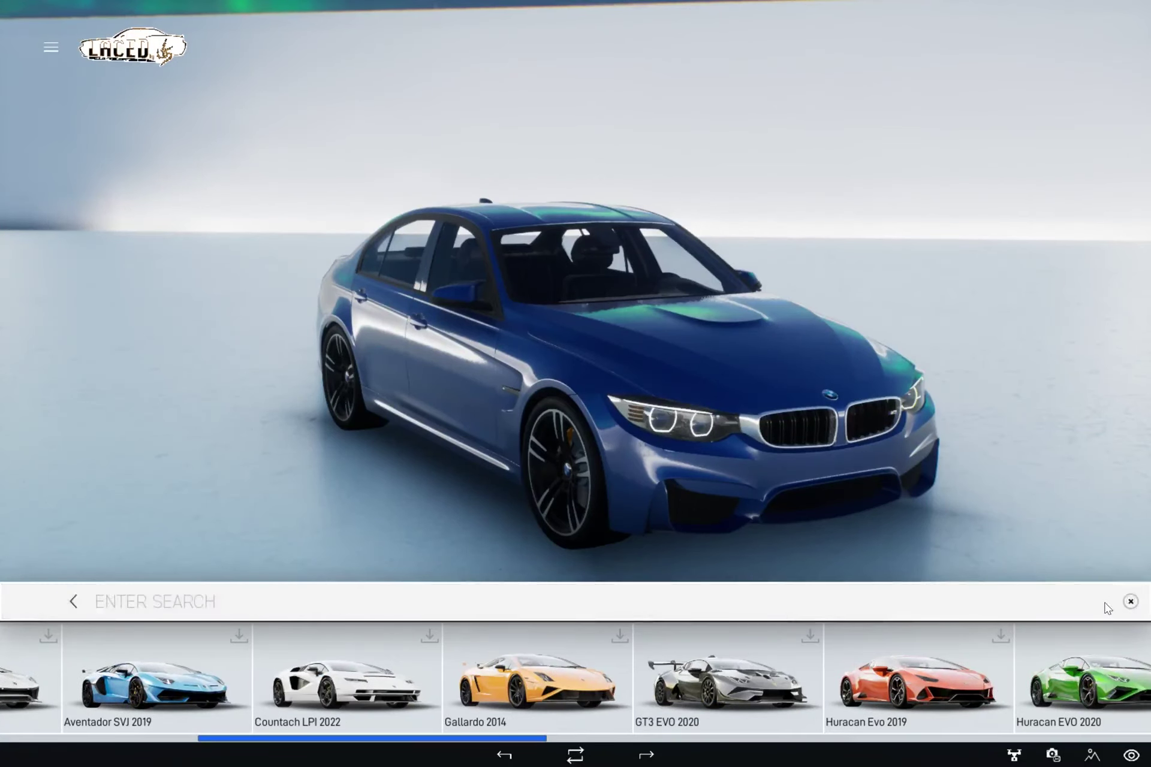
pyautogui.write('huraca')
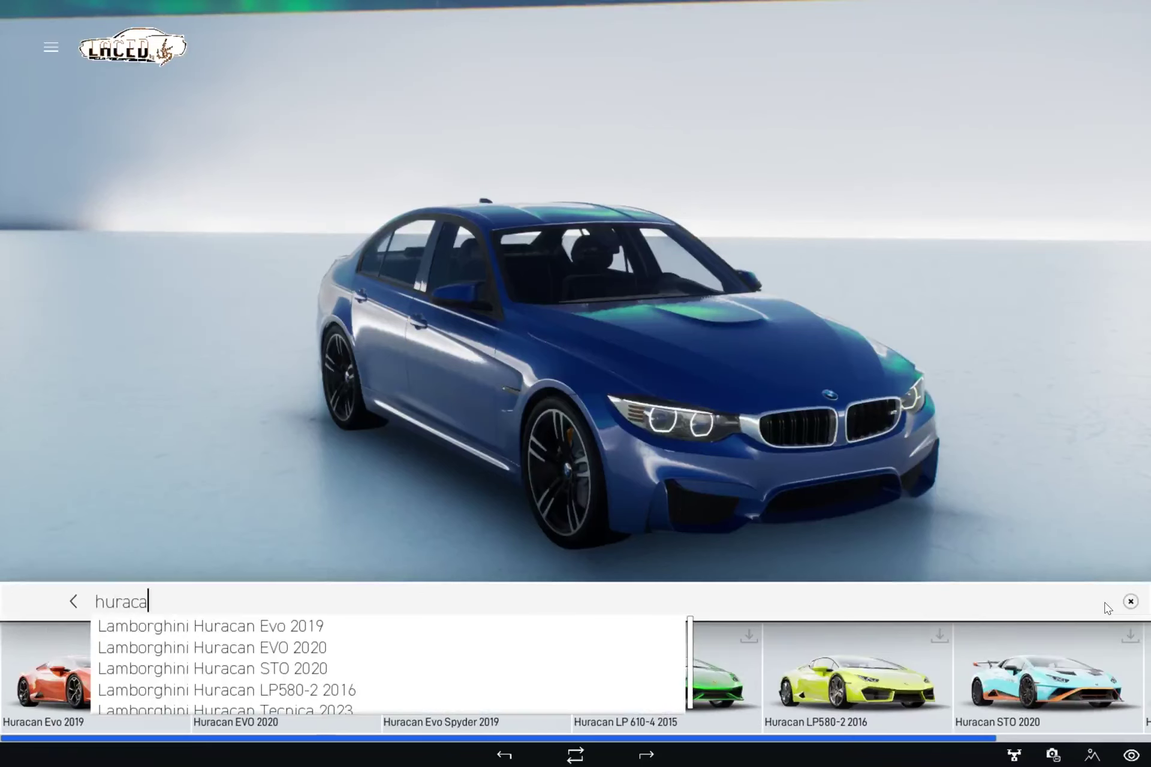
pyautogui.write('n')
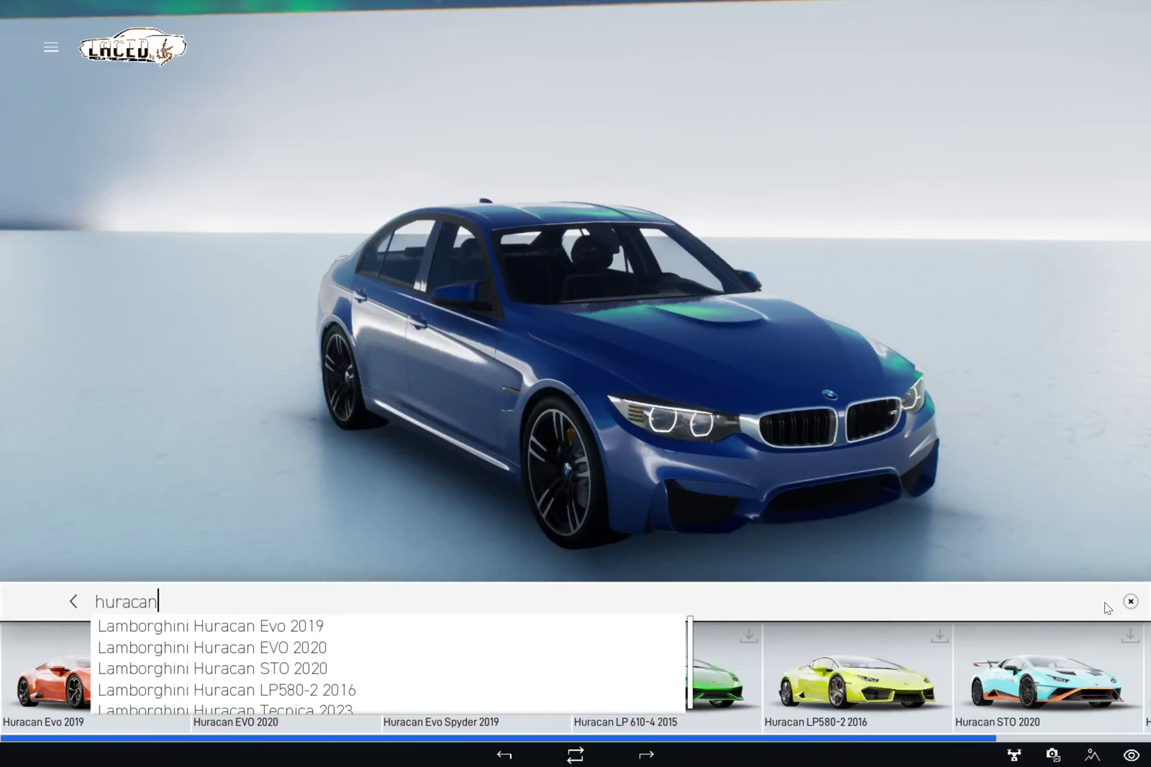
pyautogui.click(965, 655)
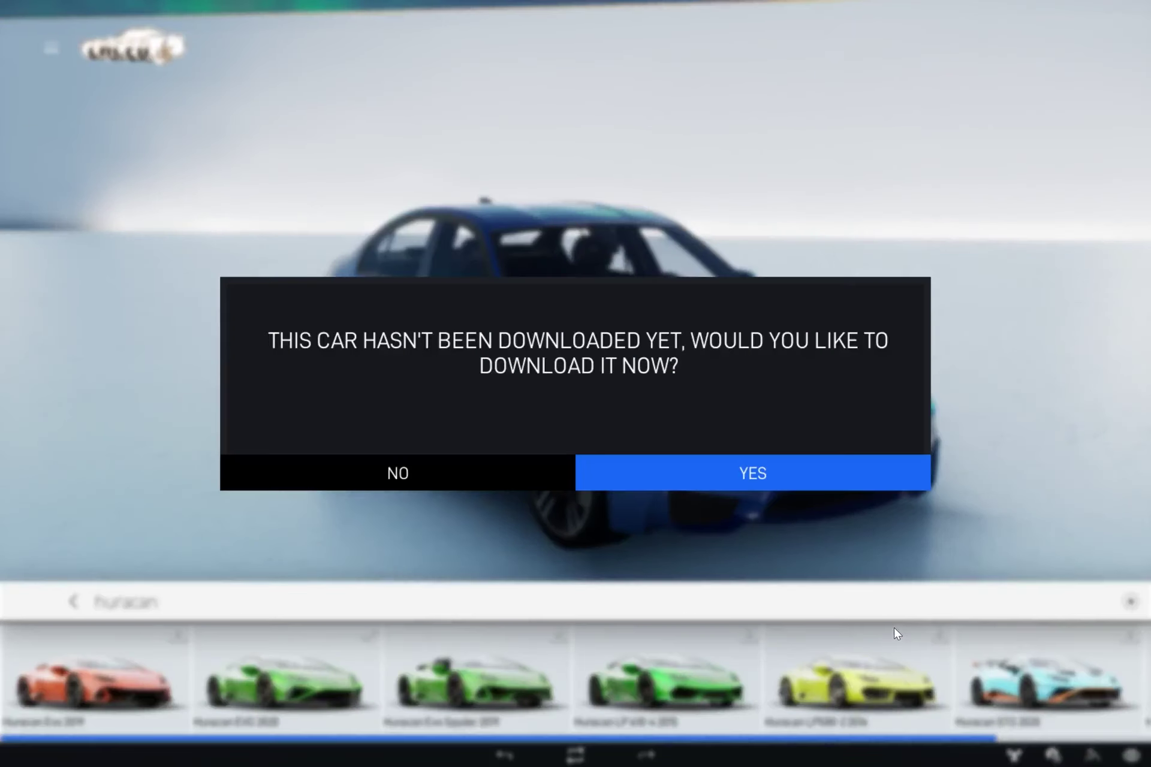
pyautogui.click(530, 471)
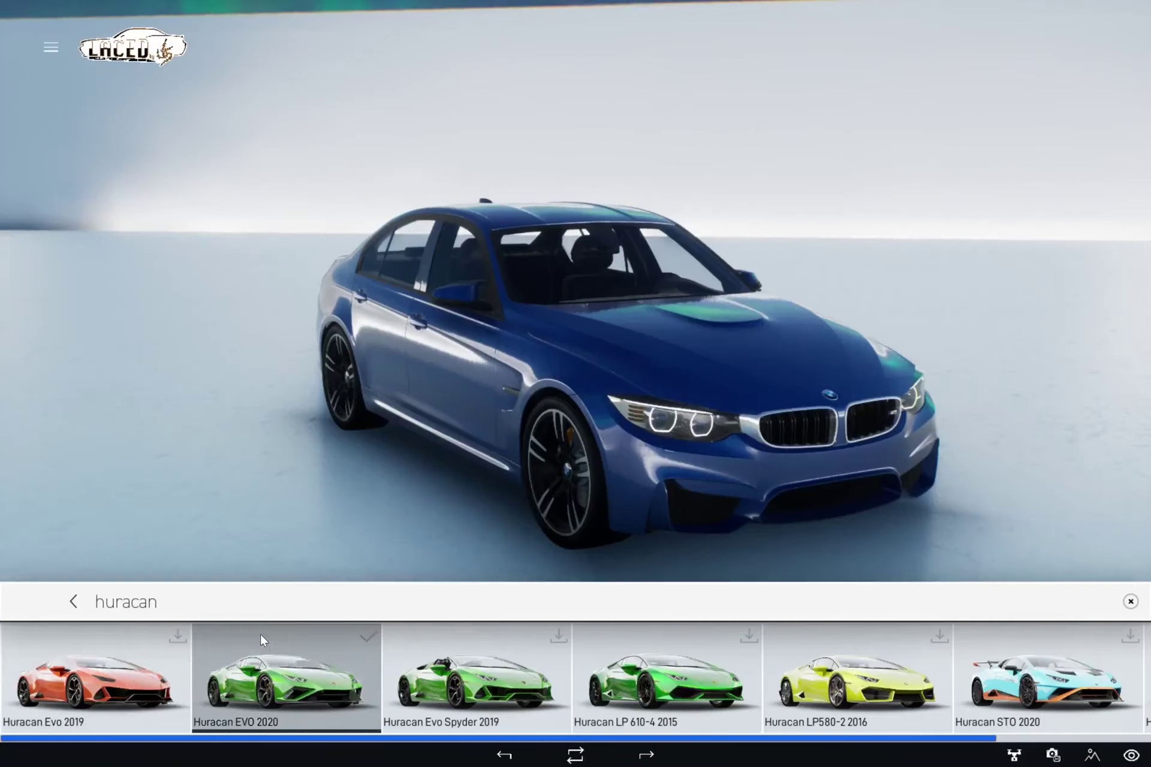
# - Find the Lamborghini Huracan Tecnica 2023 through the search suggestions, load it into the scene and leave the search
pyautogui.click(282, 604)
pyautogui.scroll(-1, 255, 682)
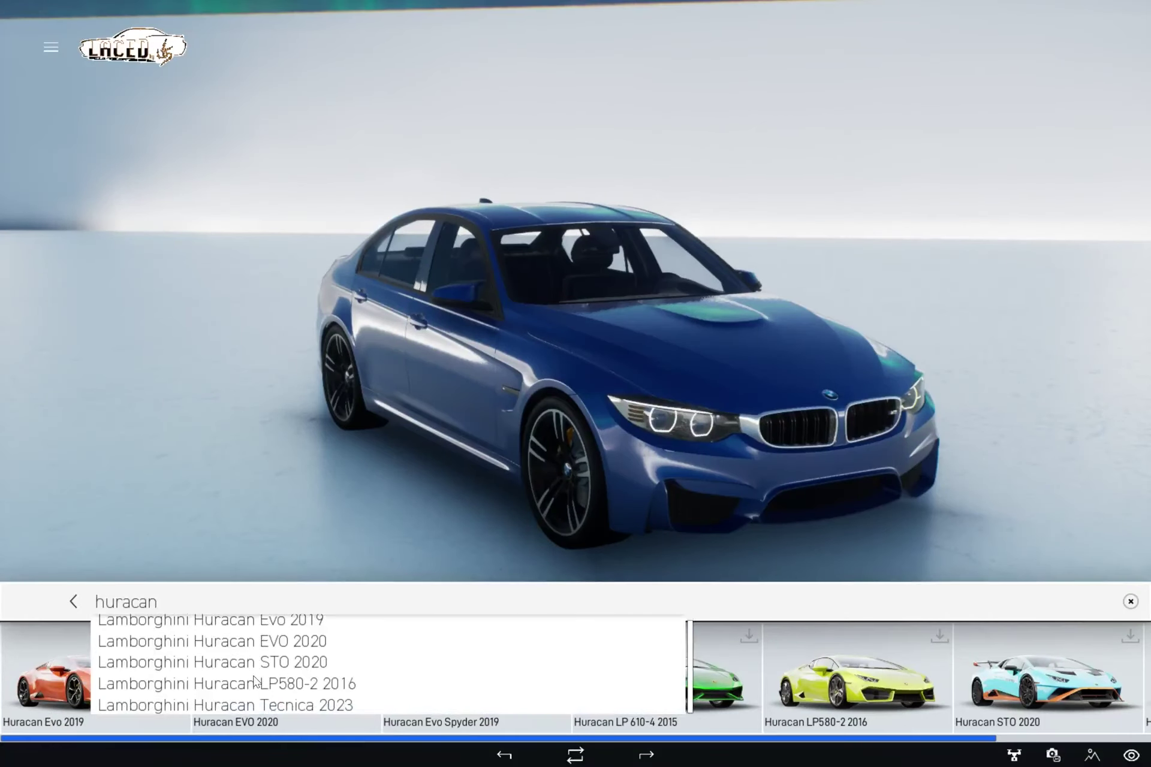
pyautogui.click(243, 704)
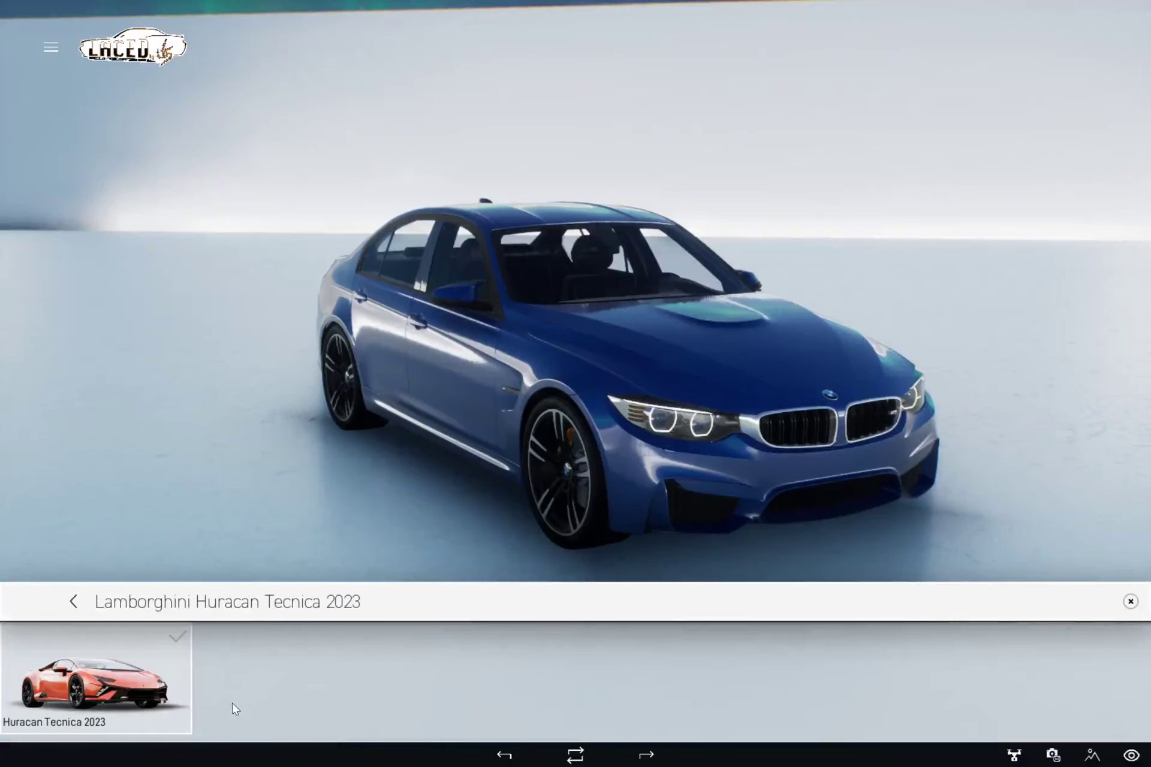
pyautogui.click(135, 684)
pyautogui.click(73, 602)
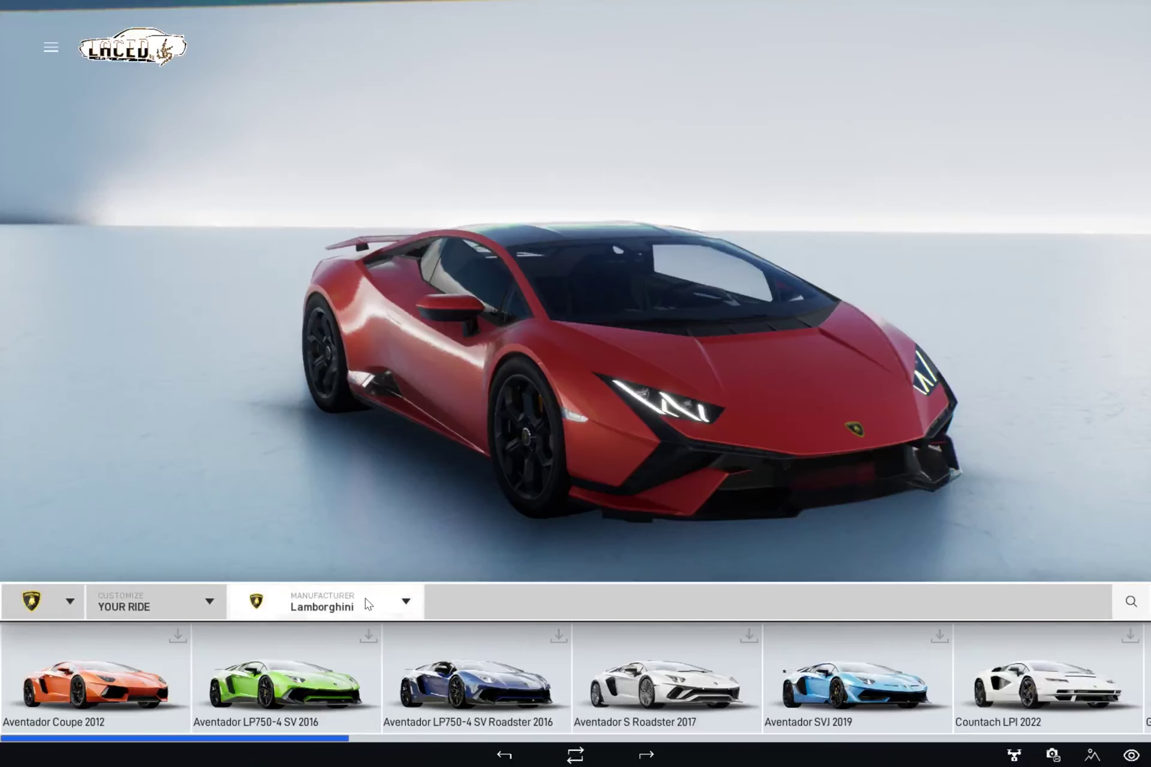
# - Switch to wrap customization for the car and filter the wraps to the manufacturer 3M
pyautogui.click(213, 605)
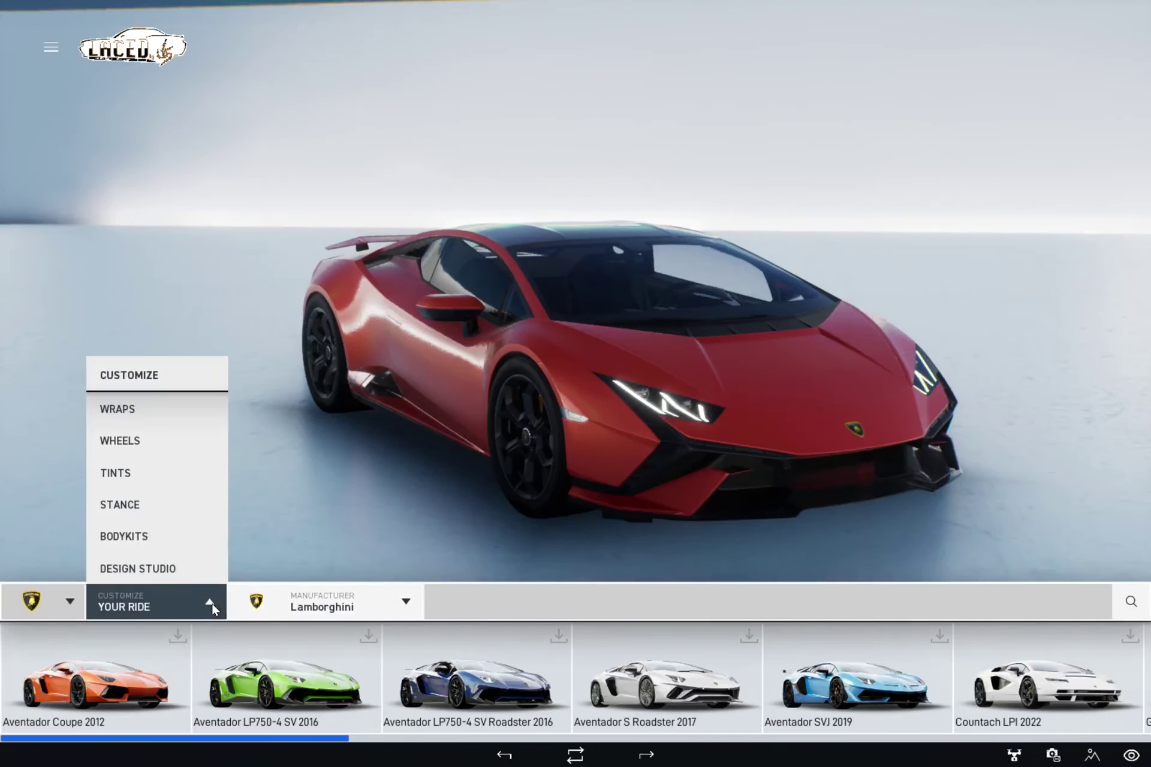
pyautogui.click(157, 420)
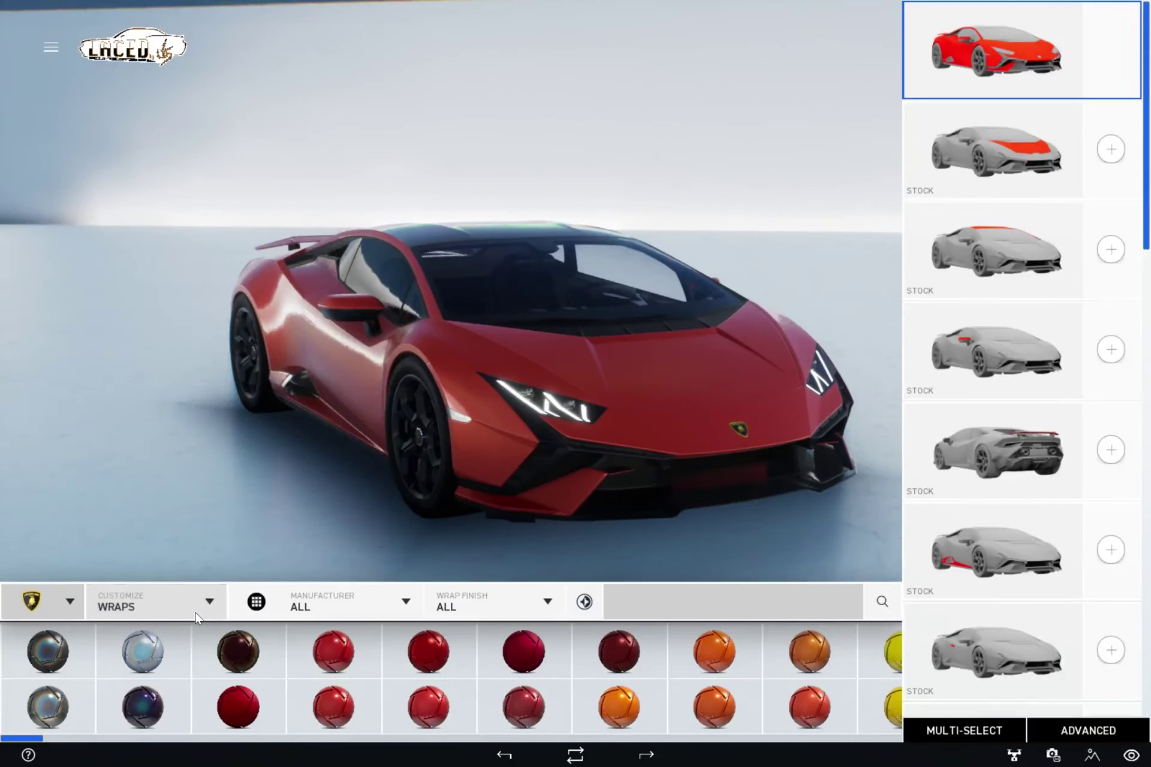
pyautogui.click(406, 605)
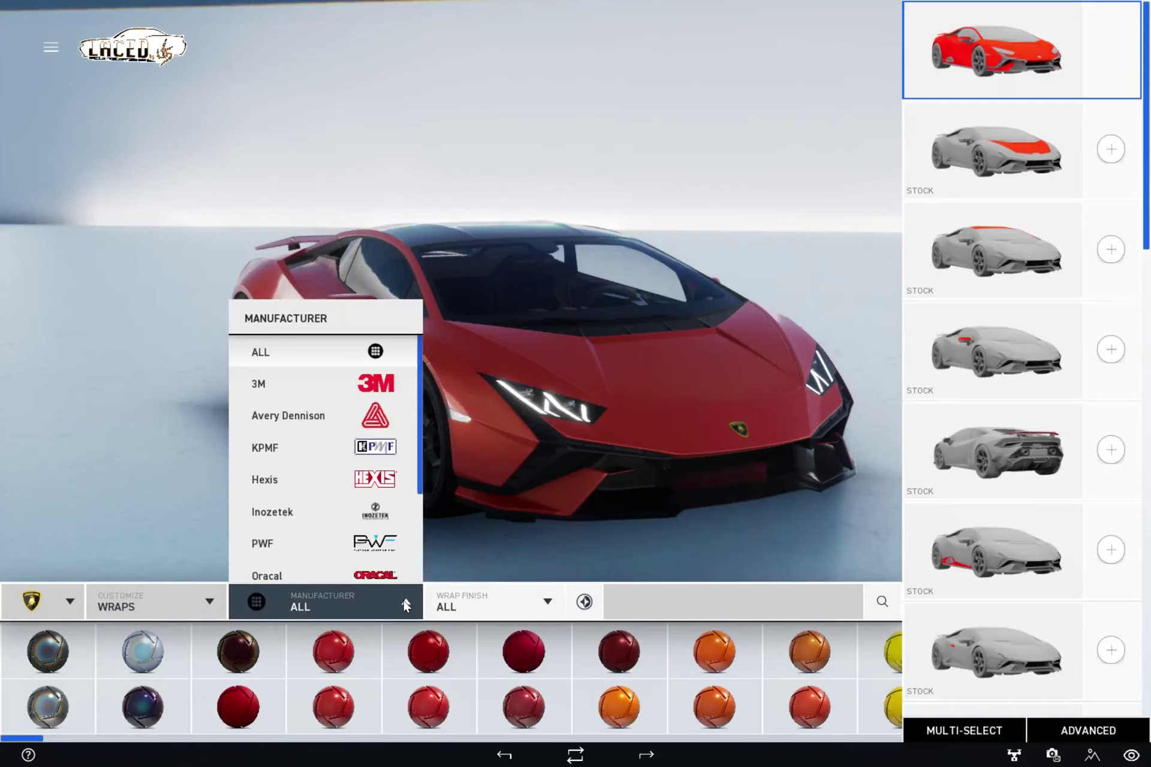
pyautogui.scroll(-1, 396, 544)
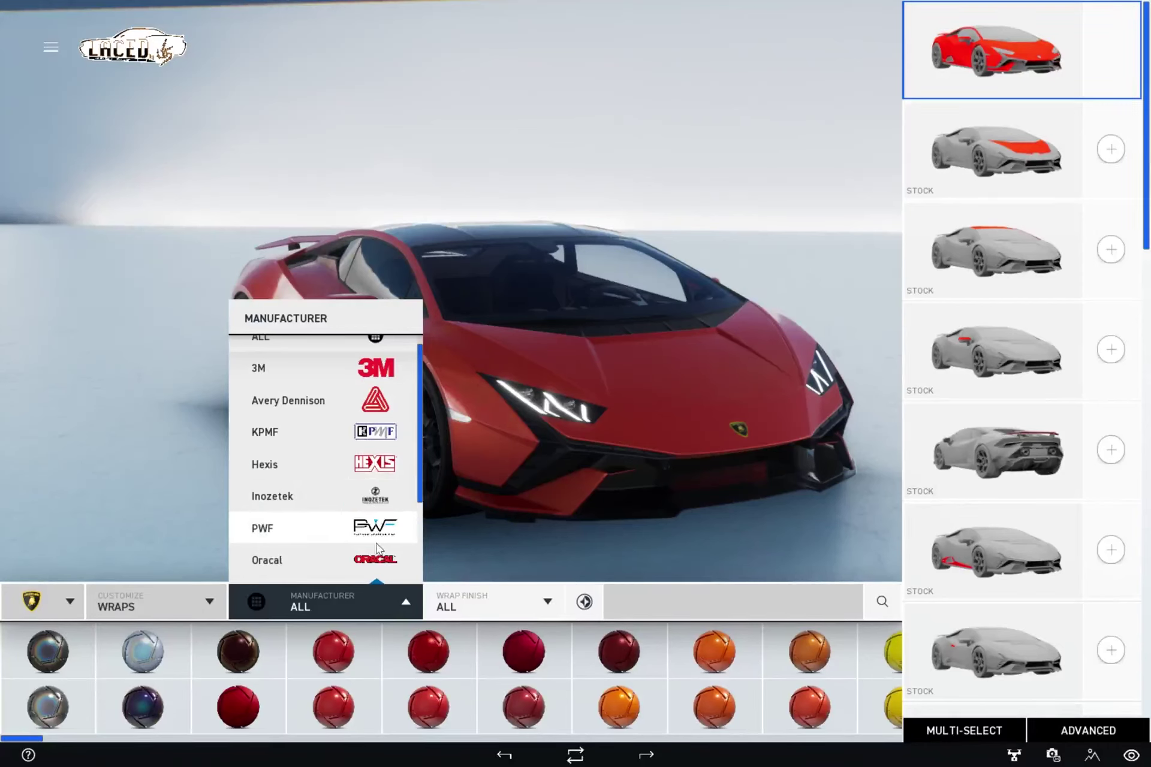
pyautogui.scroll(-5, 378, 549)
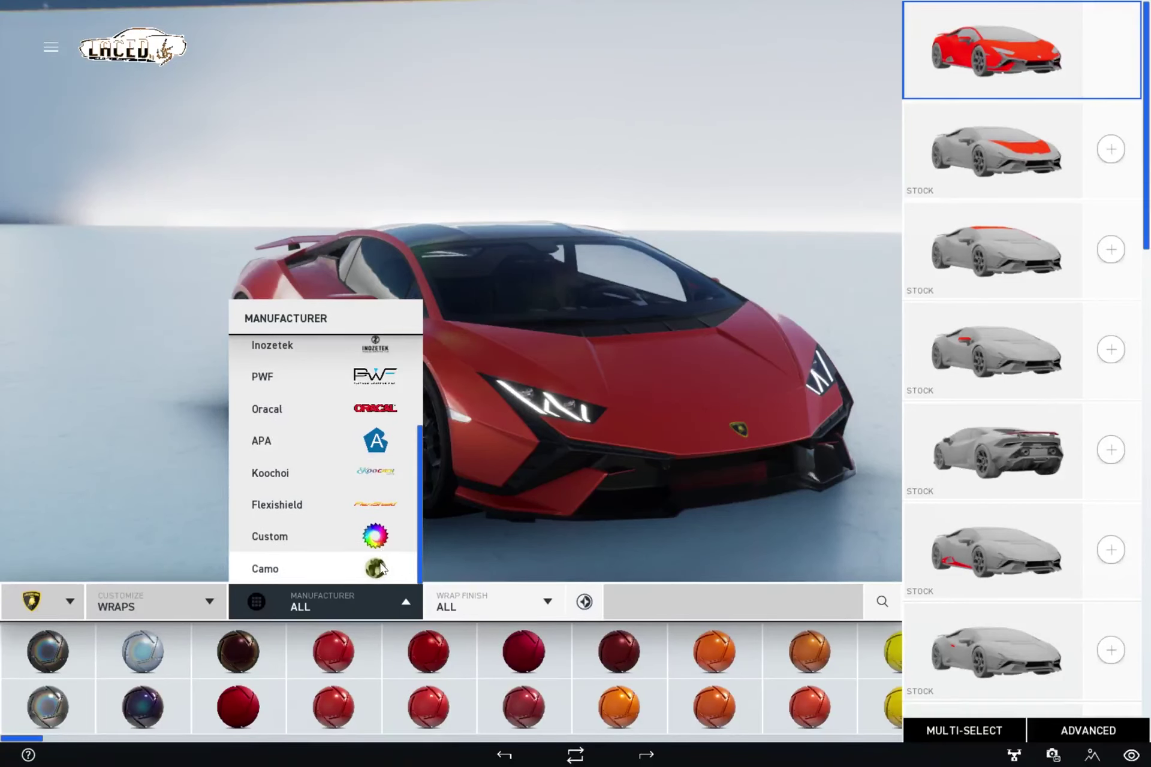
pyautogui.scroll(2, 376, 416)
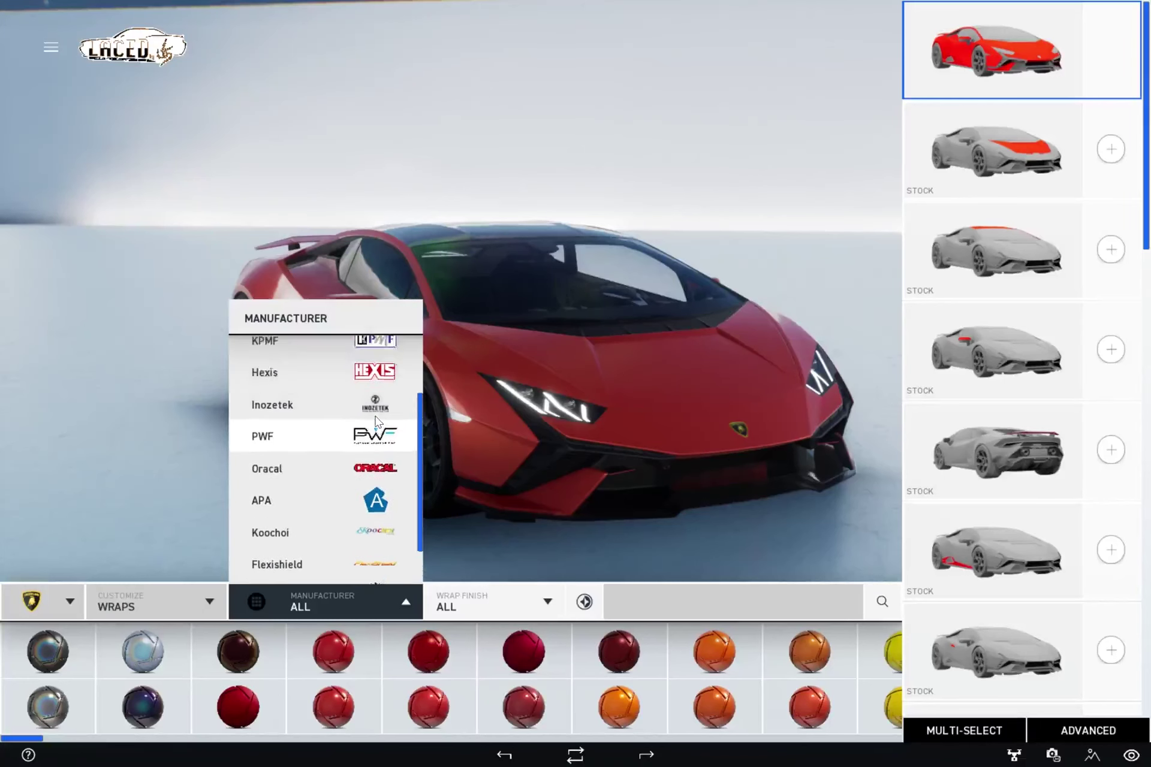
pyautogui.scroll(3, 376, 421)
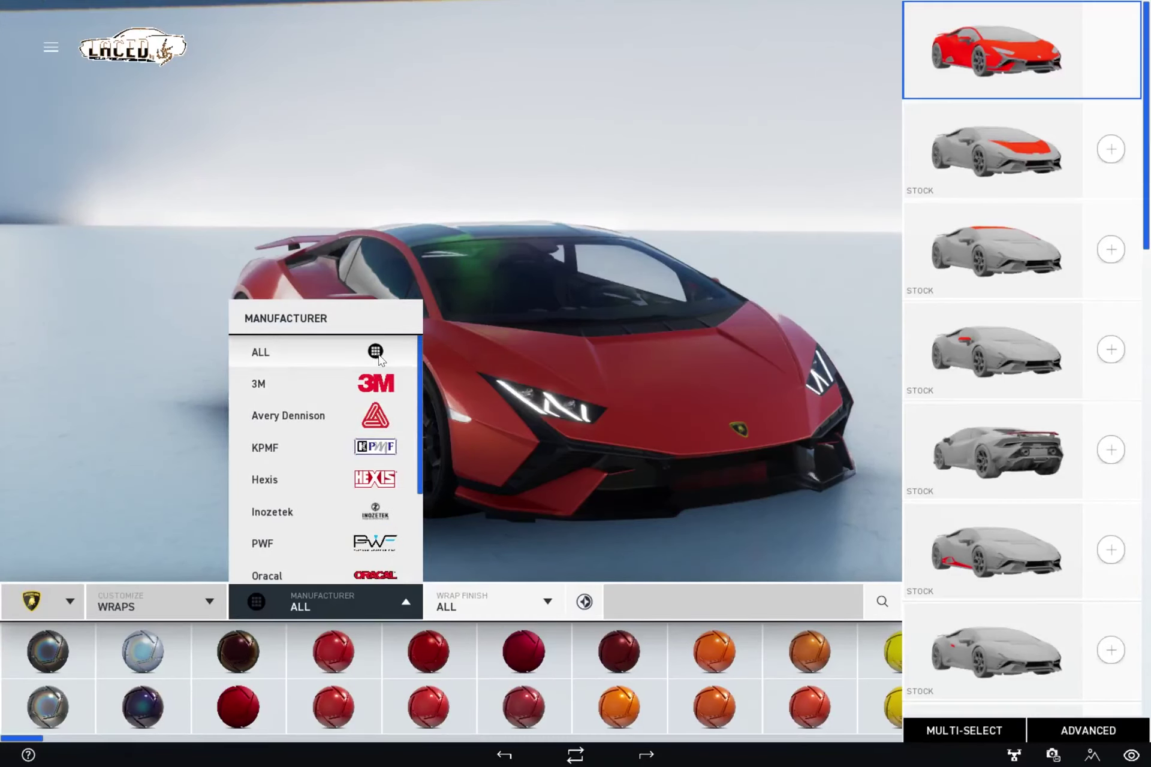
pyautogui.click(389, 386)
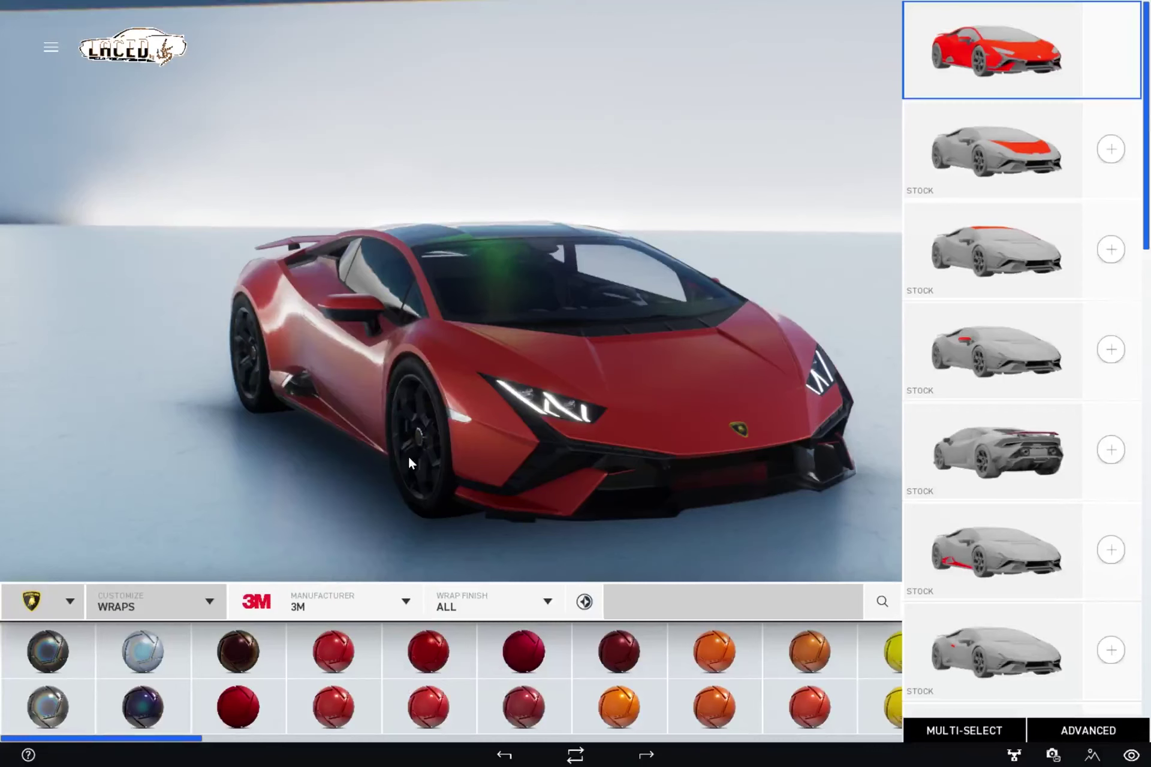
# - Limit the wrap finish filter to Gloss only
pyautogui.click(480, 596)
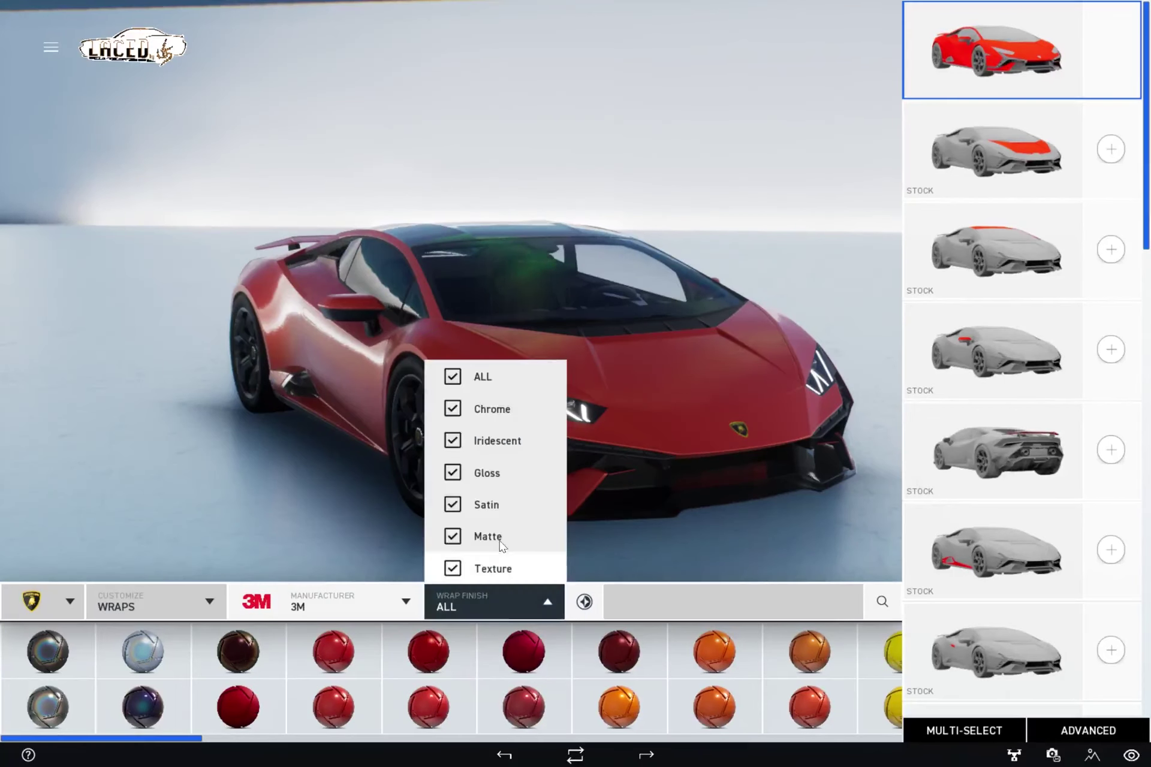
pyautogui.click(478, 383)
pyautogui.click(455, 473)
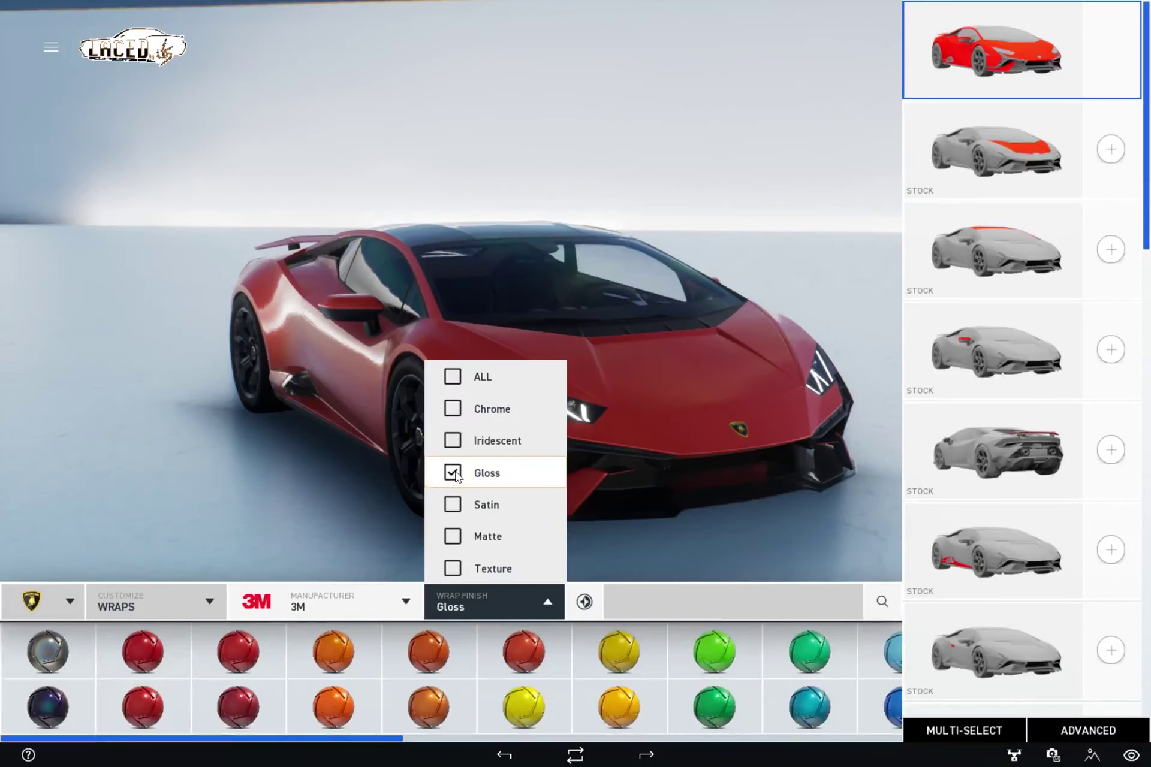
pyautogui.moveTo(644, 632)
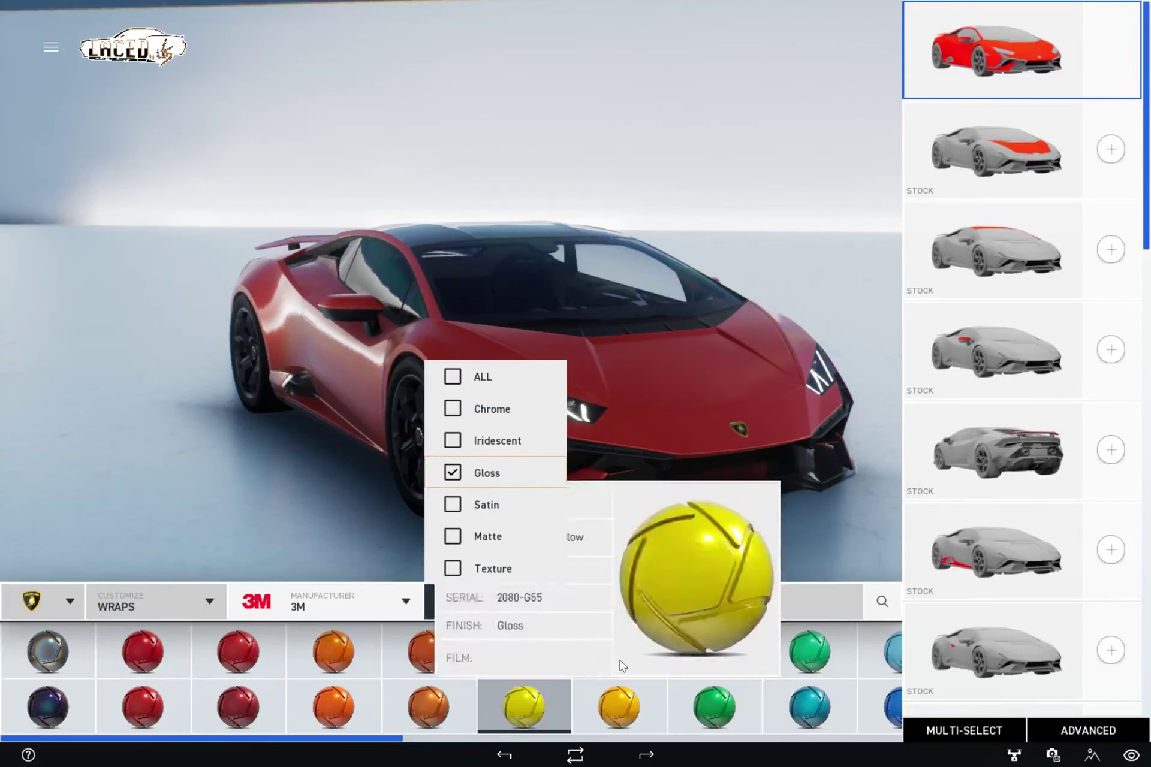
pyautogui.click(651, 396)
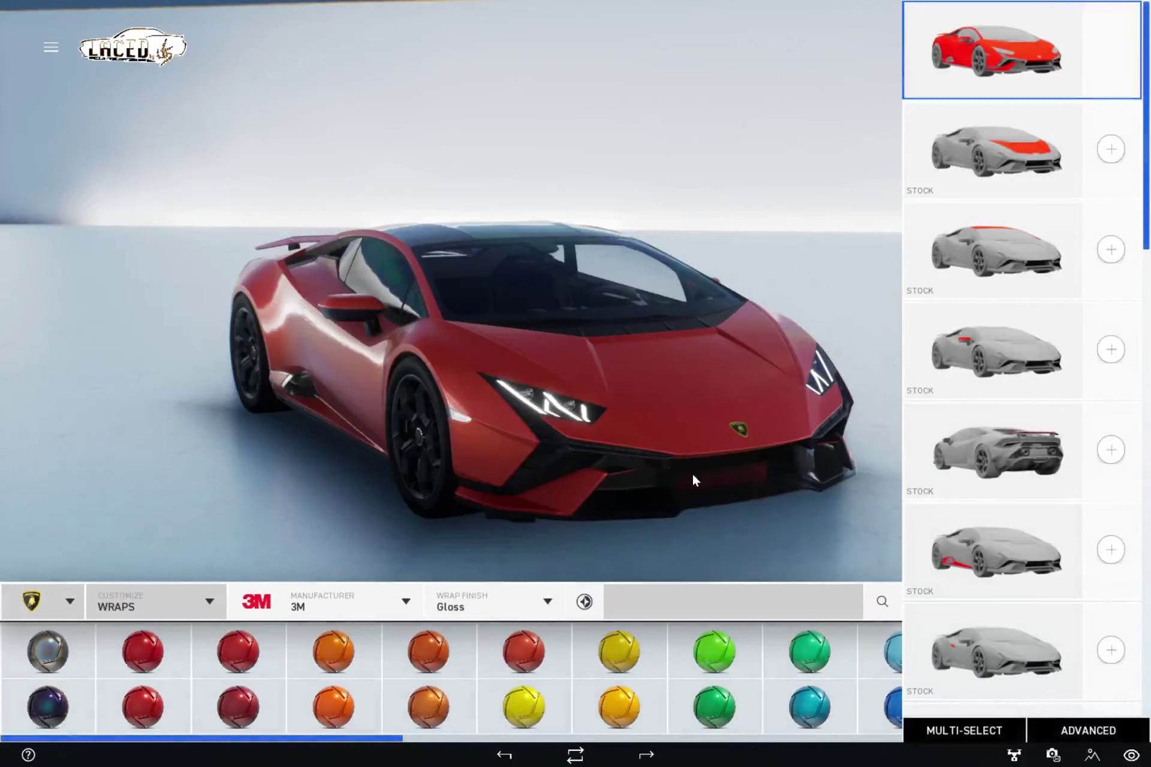
# - Search the wraps for "rasp", apply 3M Gloss Raspberry Fizz to the full body and leave the search
pyautogui.click(883, 603)
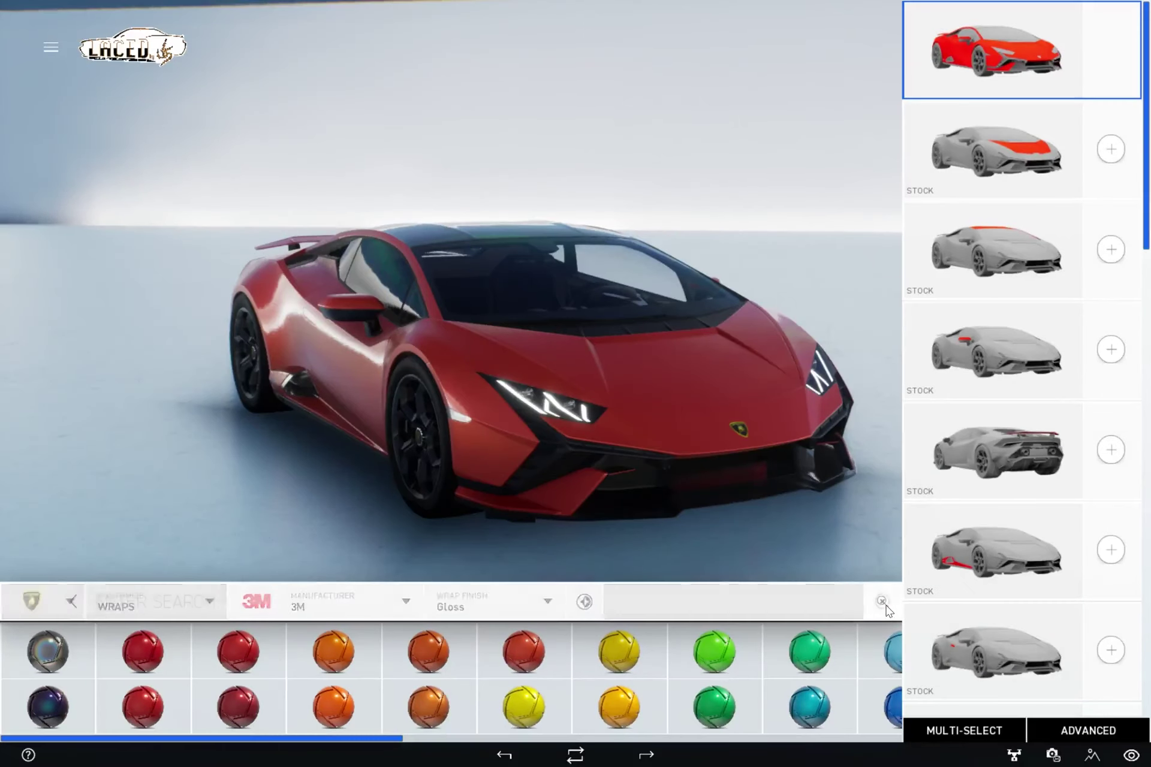
pyautogui.write('ras')
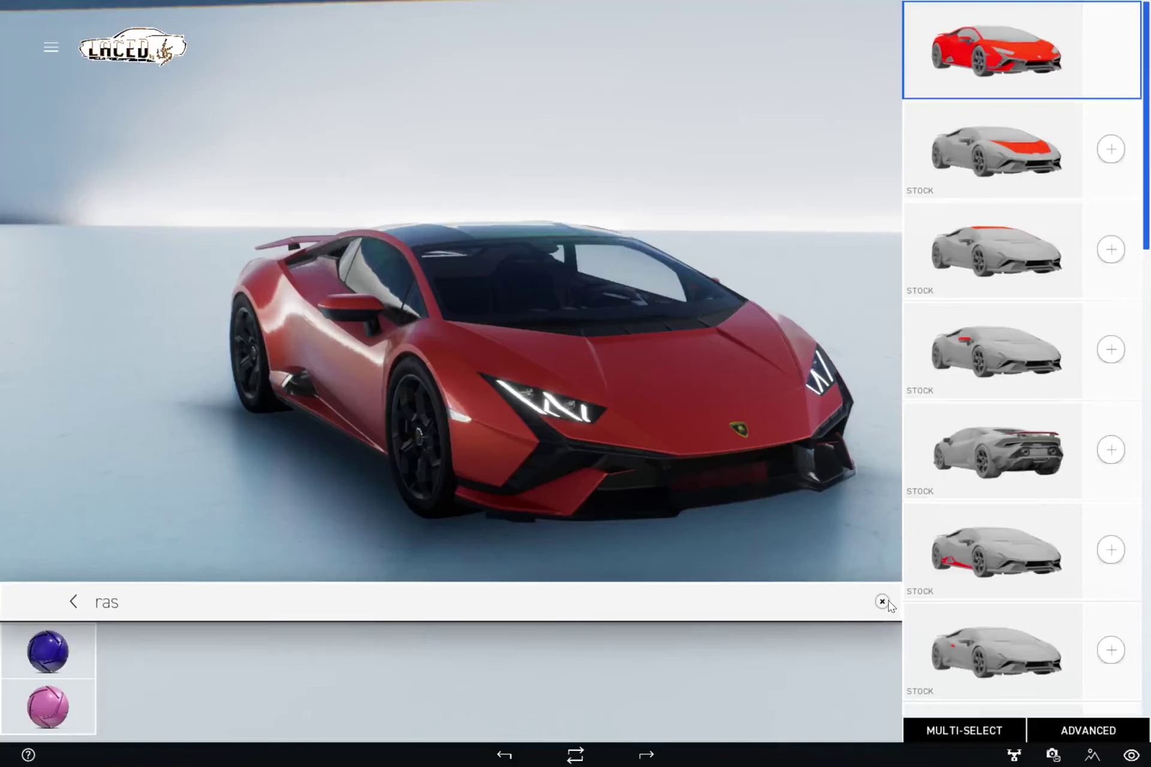
pyautogui.write('p')
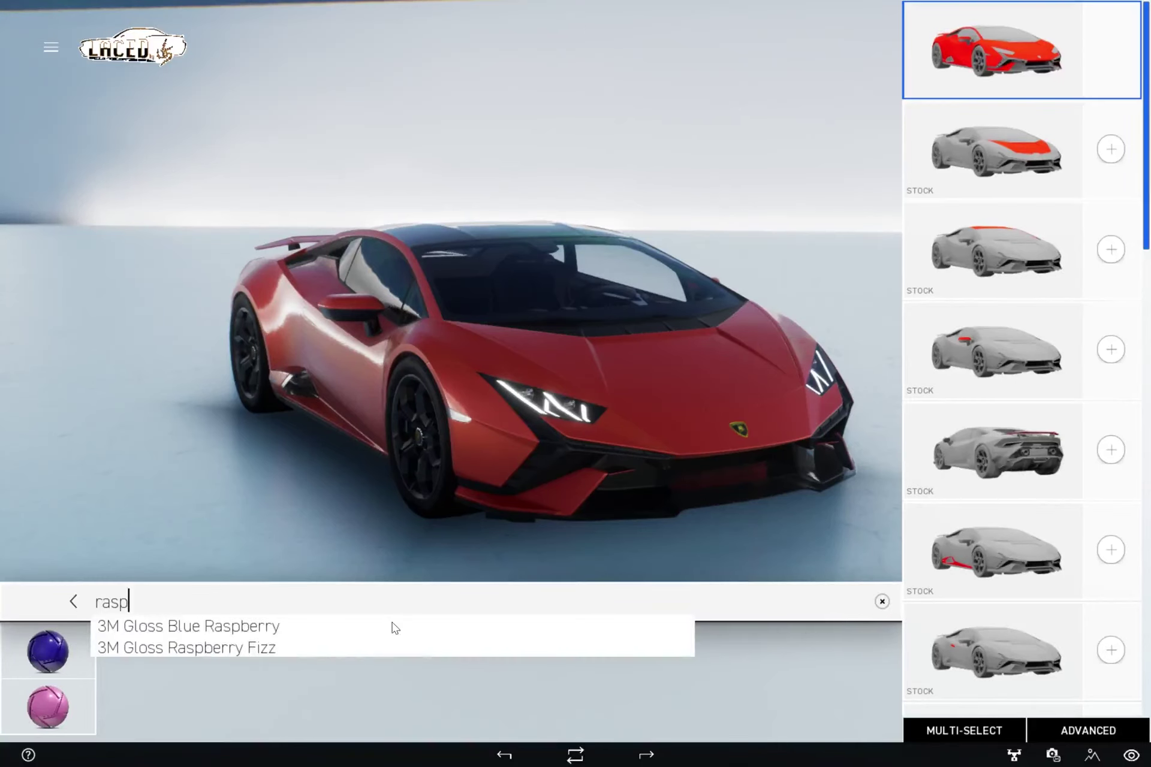
pyautogui.click(174, 649)
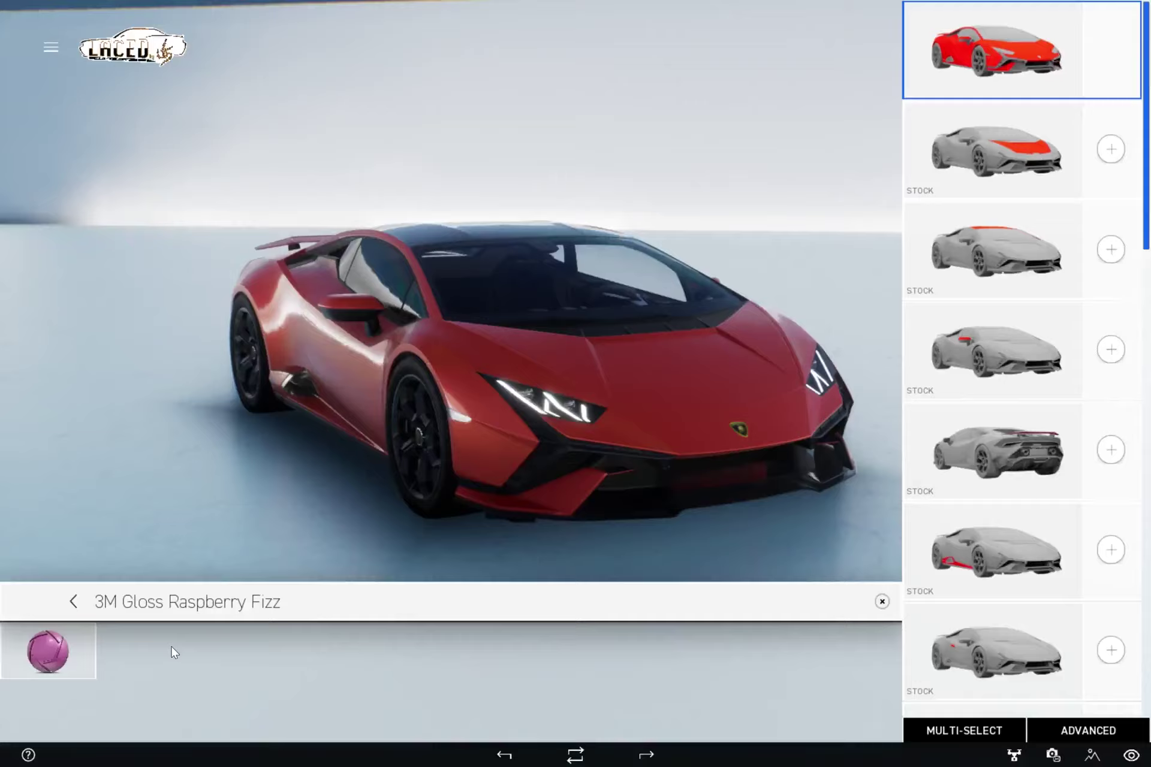
pyautogui.click(58, 659)
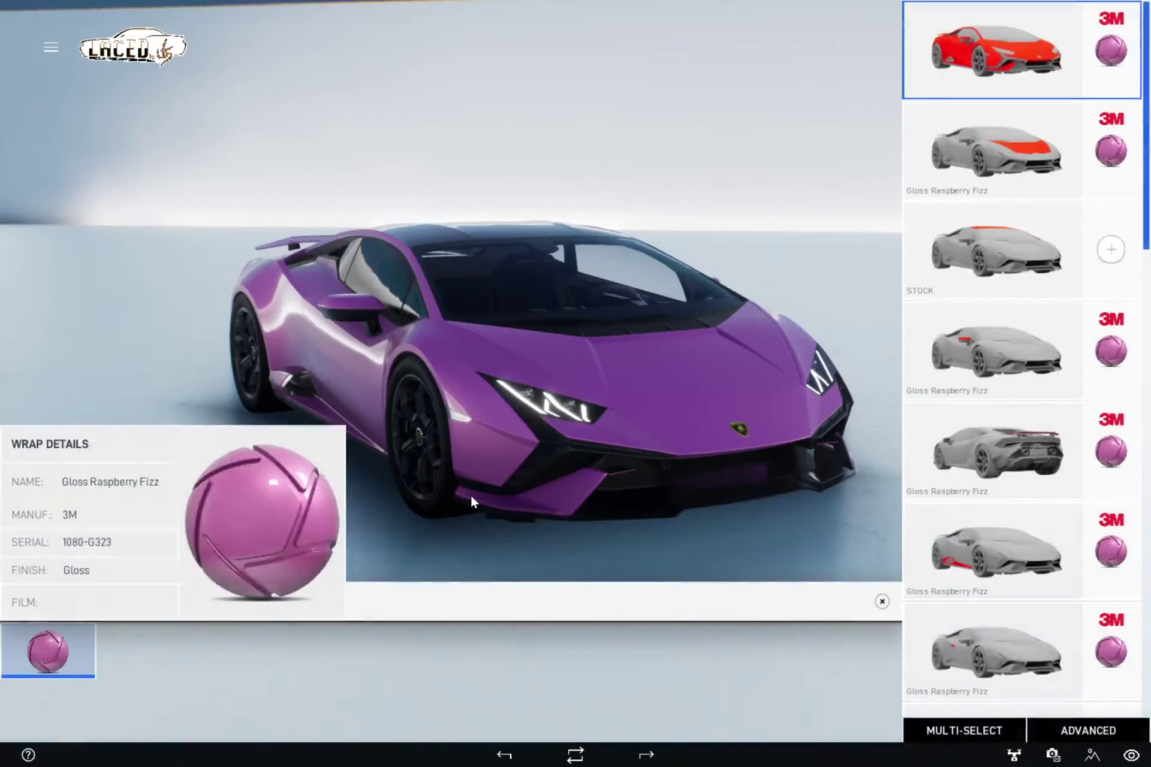
pyautogui.moveTo(366, 453); pyautogui.dragTo(400, 461)
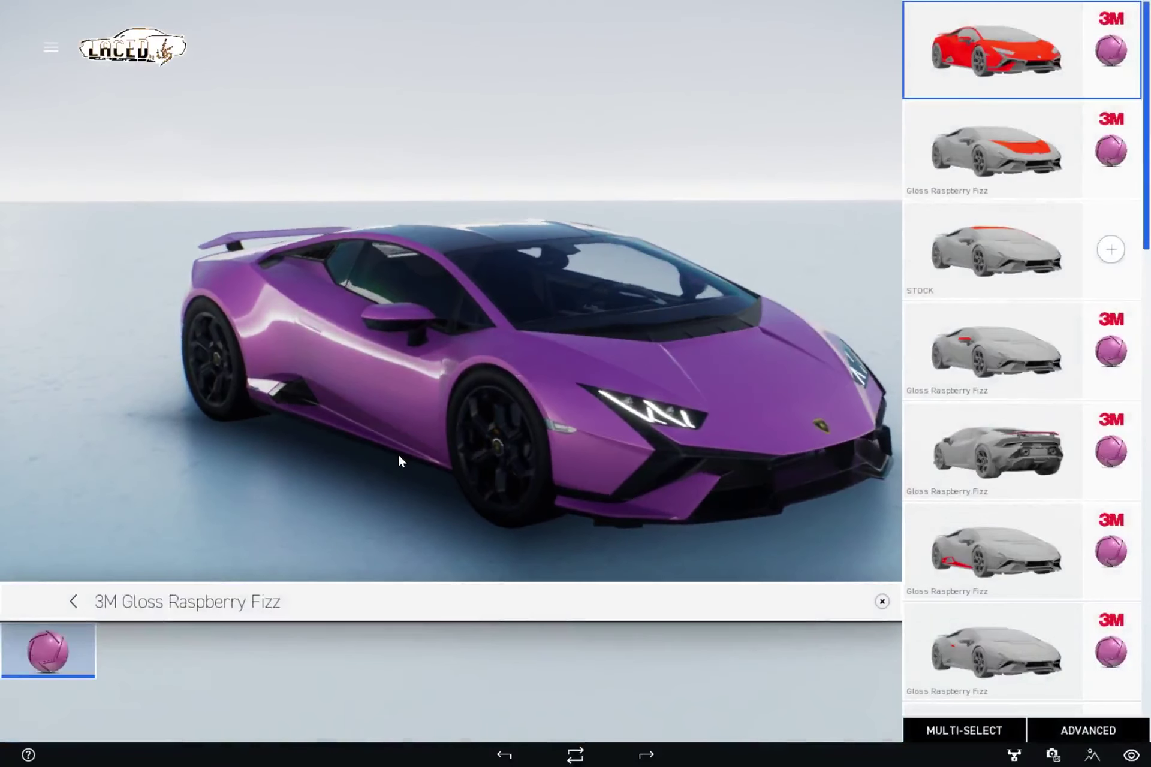
pyautogui.click(73, 602)
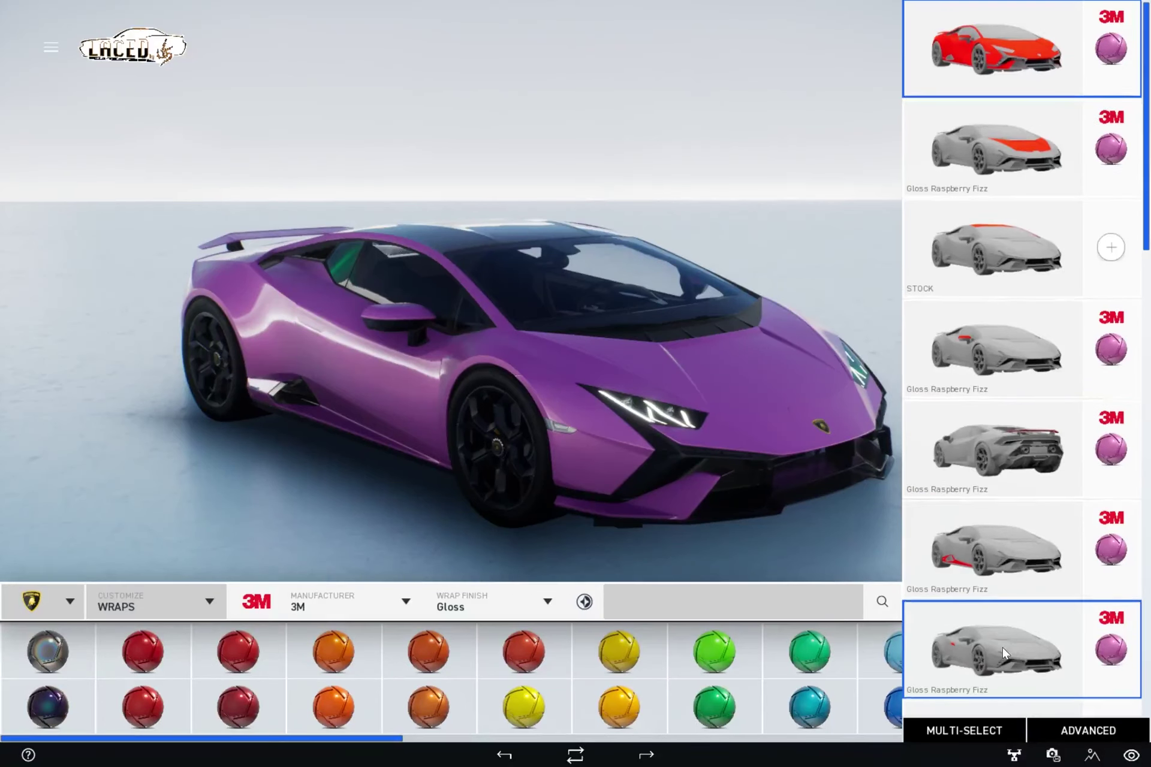
# - Enable selection of multiple parts and select the four stock lower trim pieces at the front of the car
pyautogui.scroll(-3, 1003, 648)
pyautogui.scroll(-6, 1003, 648)
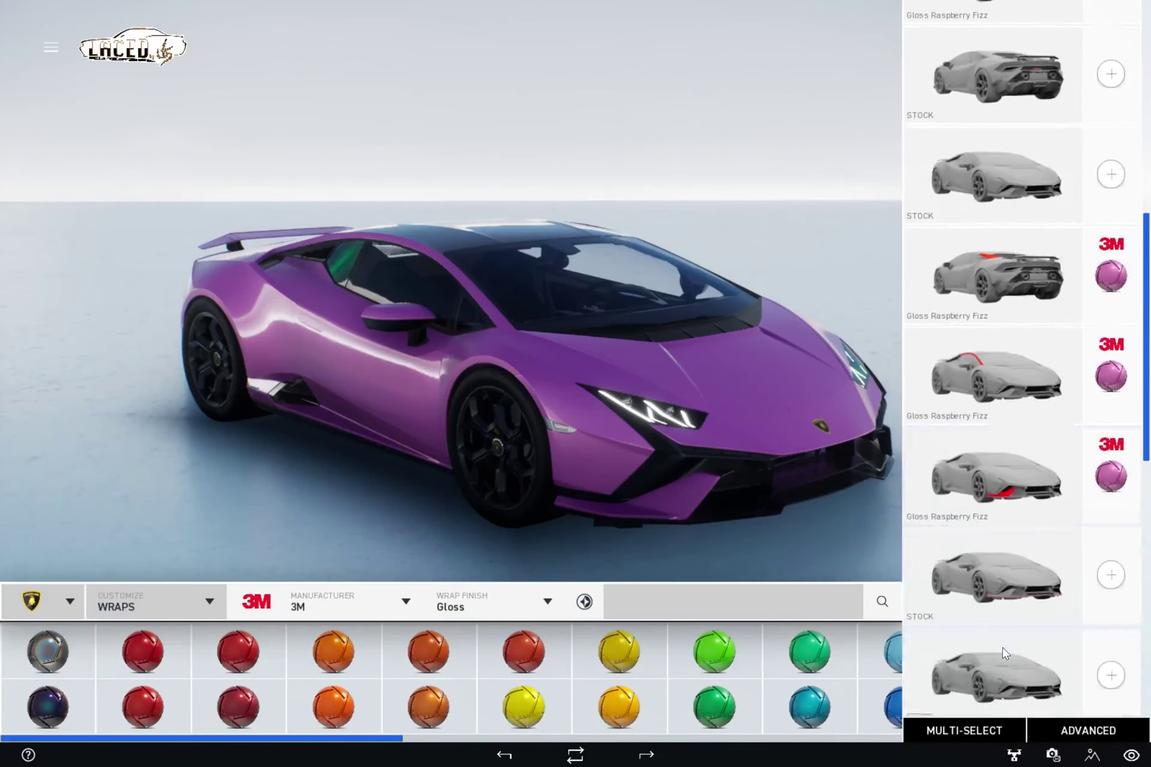
pyautogui.scroll(-1, 1003, 648)
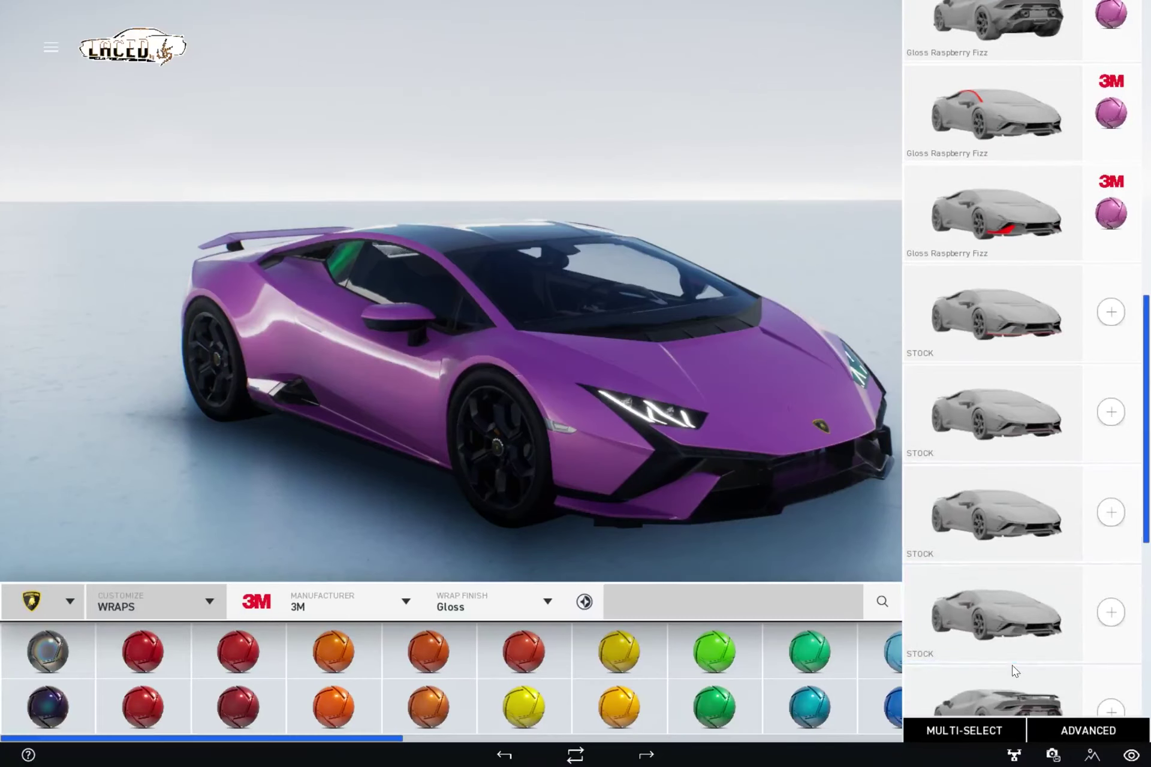
pyautogui.moveTo(840, 477); pyautogui.dragTo(821, 450)
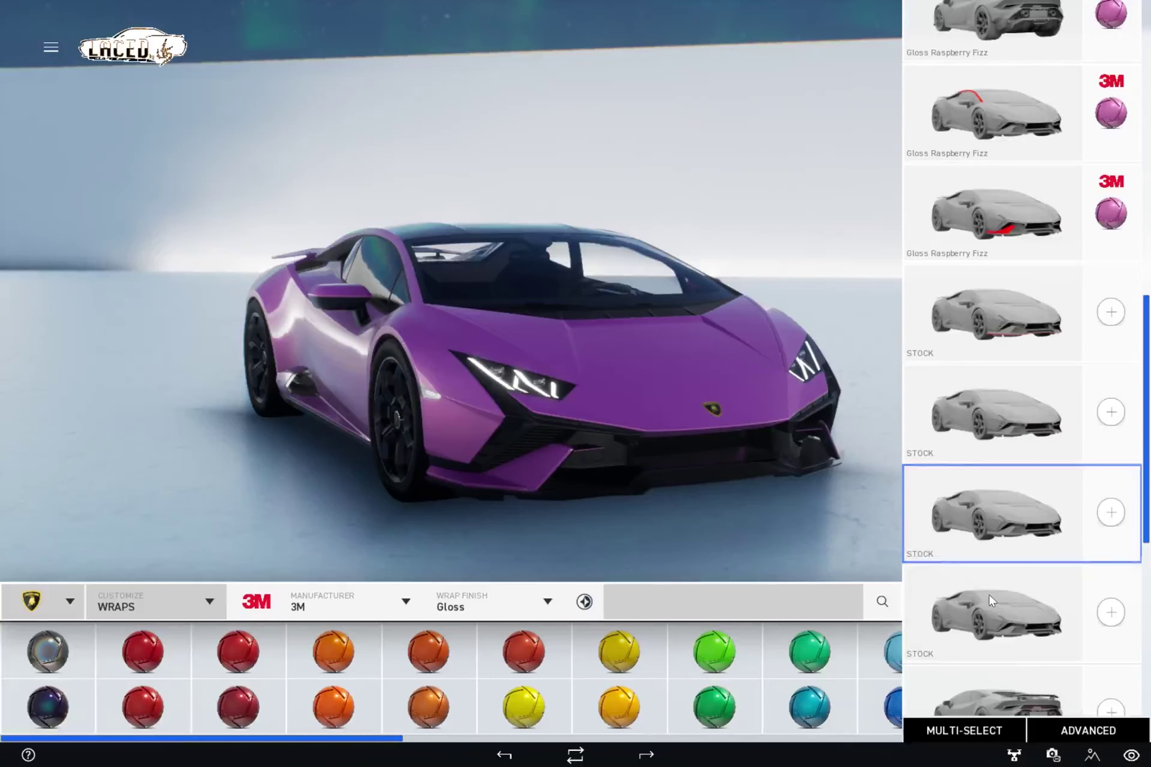
pyautogui.click(964, 727)
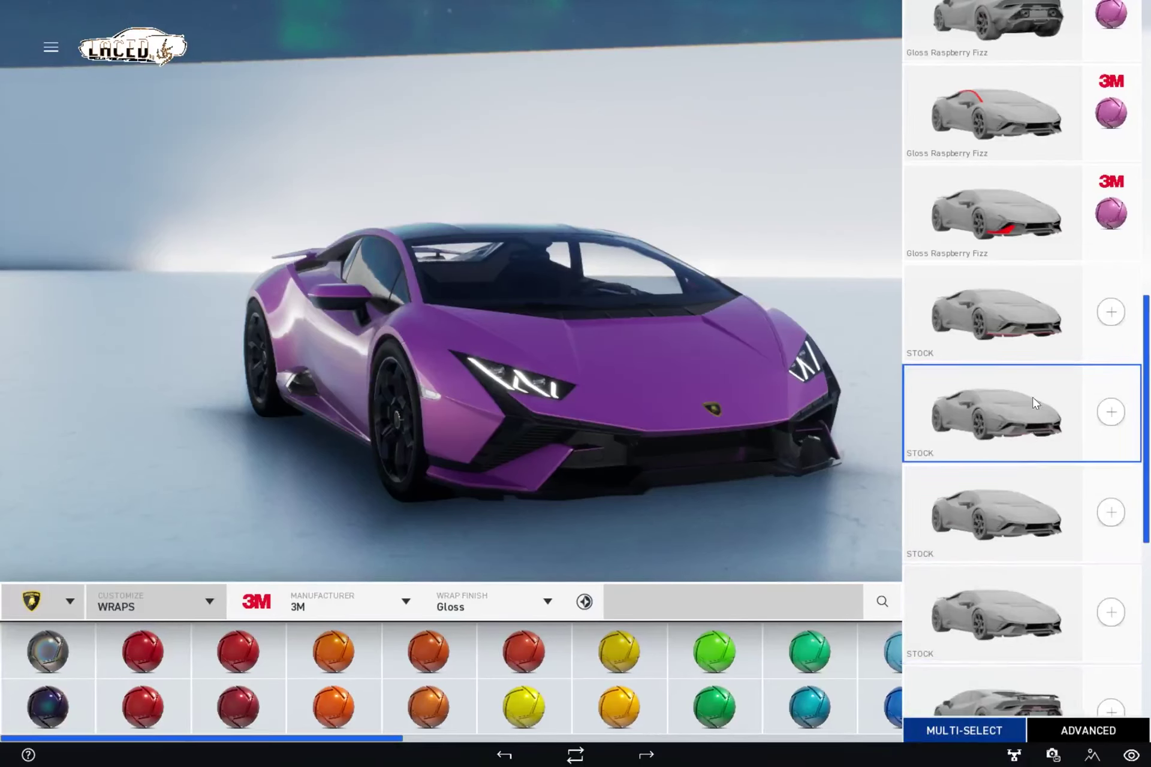
pyautogui.click(1034, 345)
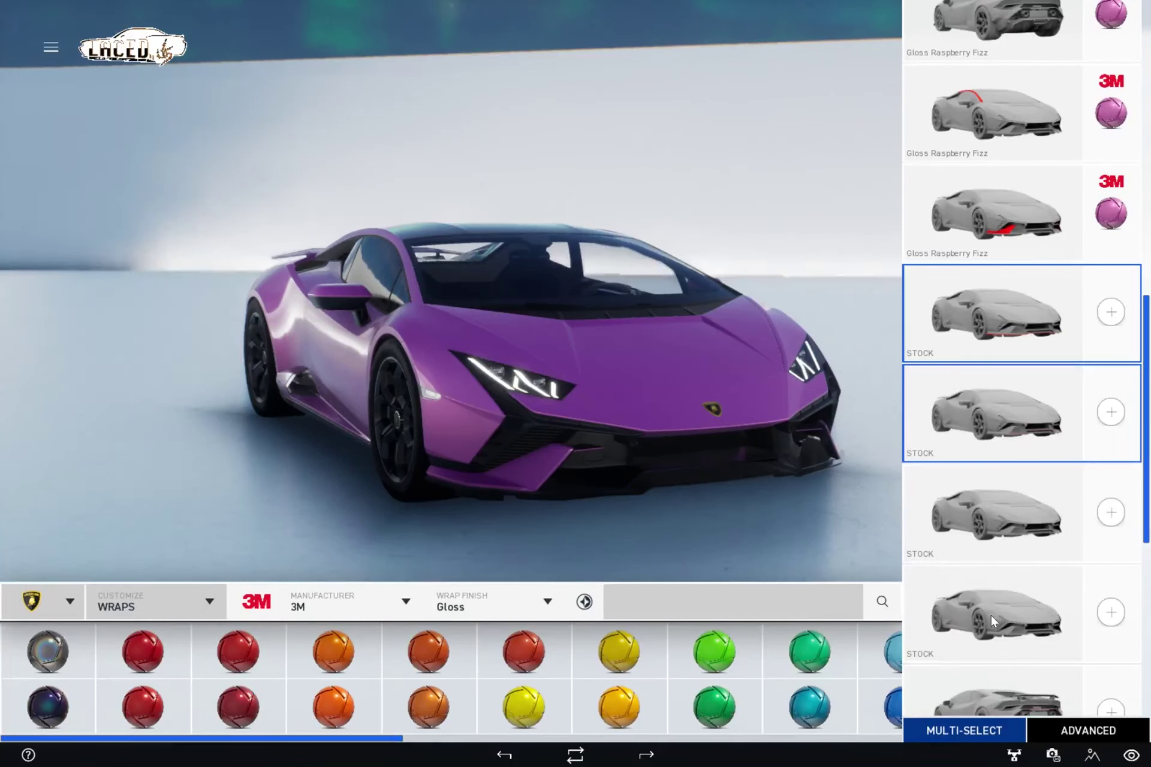
pyautogui.click(973, 521)
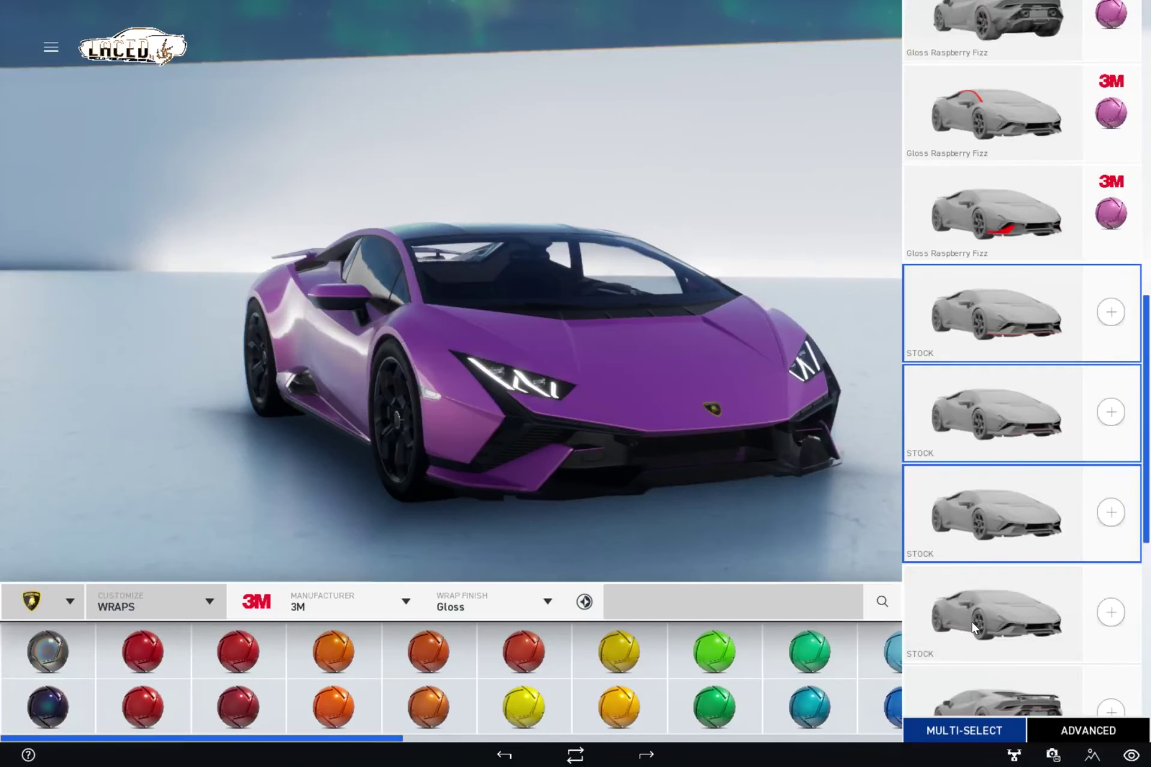
pyautogui.scroll(-3, 972, 622)
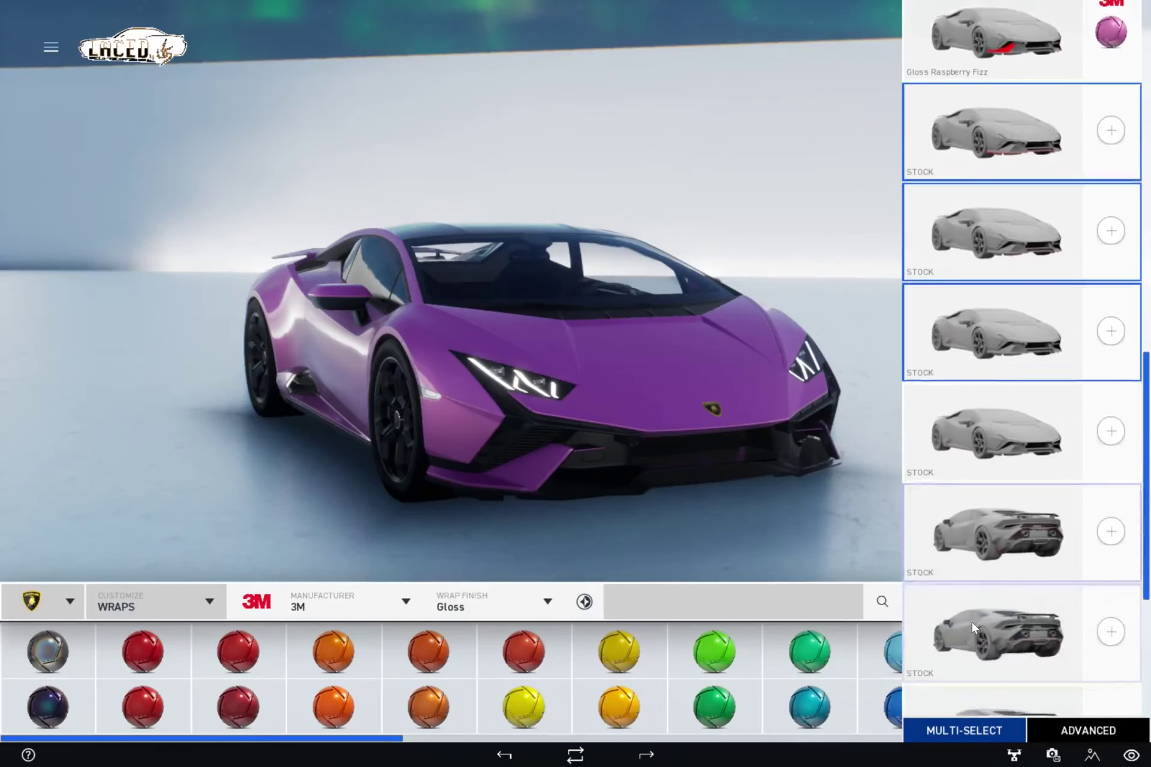
pyautogui.click(973, 430)
# - Add the stock lower trim and diffuser pieces at the rear of the car to the selection
pyautogui.click(974, 516)
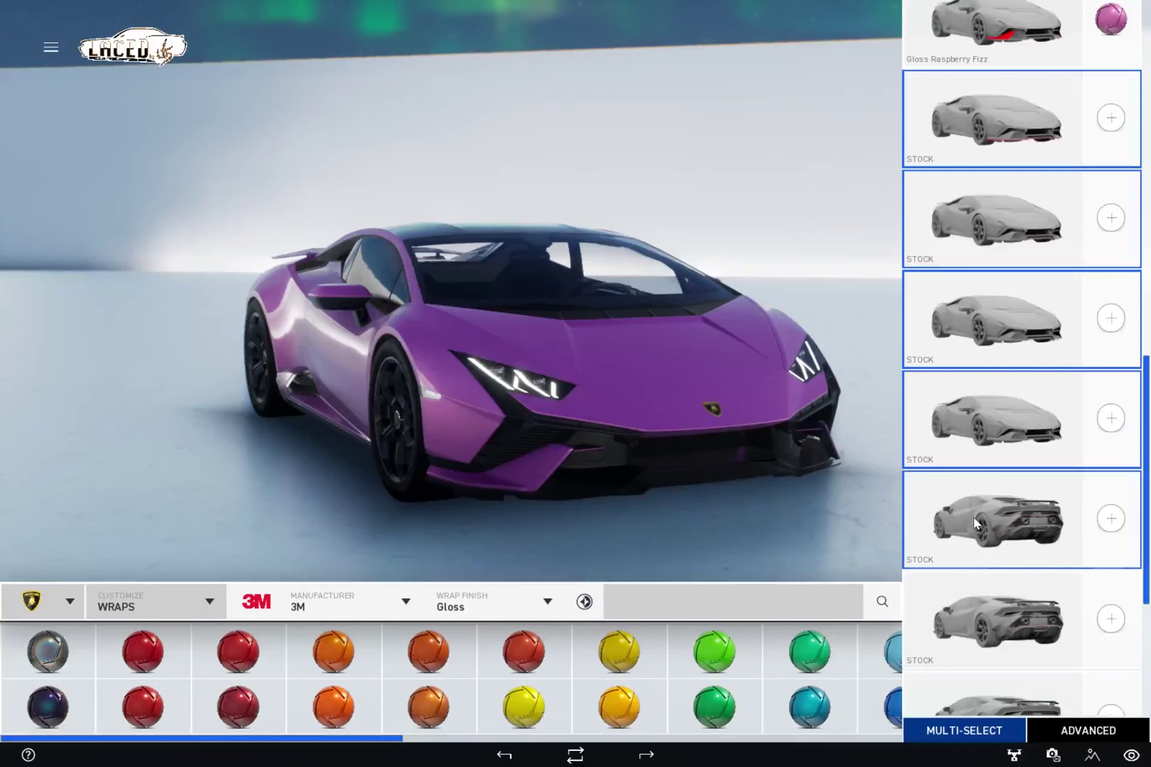
pyautogui.click(983, 600)
pyautogui.scroll(-2, 986, 609)
pyautogui.click(988, 614)
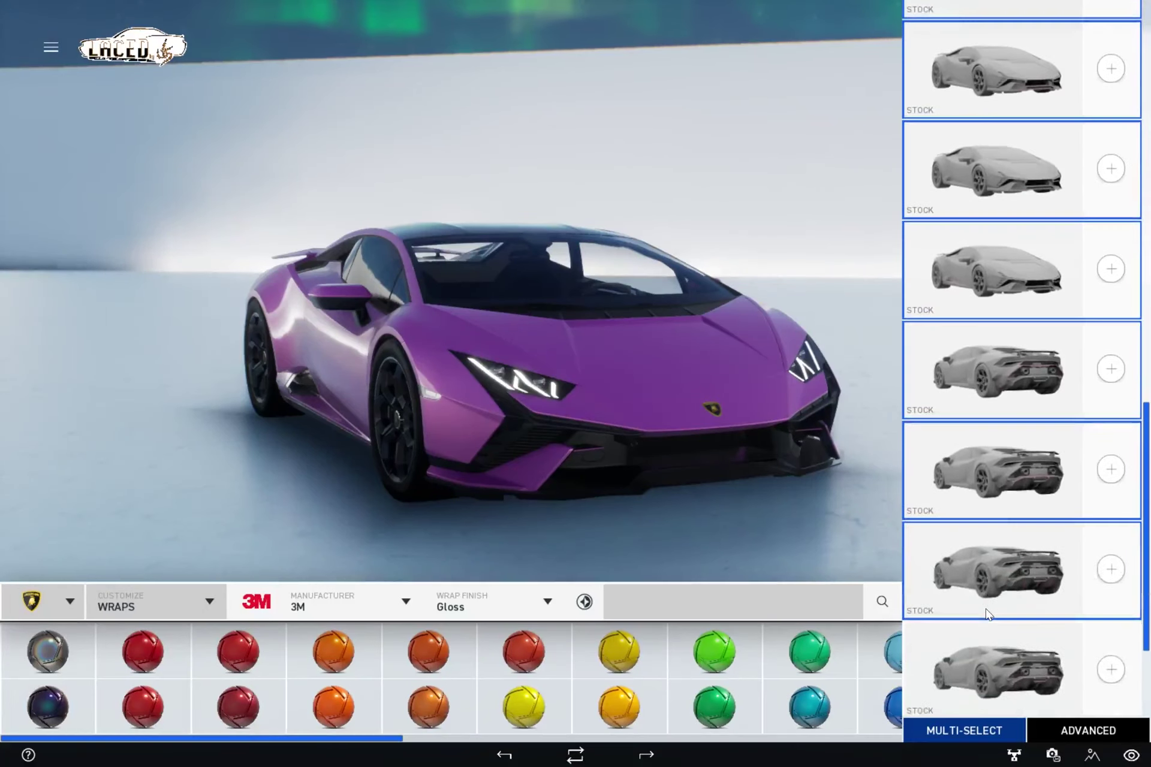
pyautogui.click(982, 666)
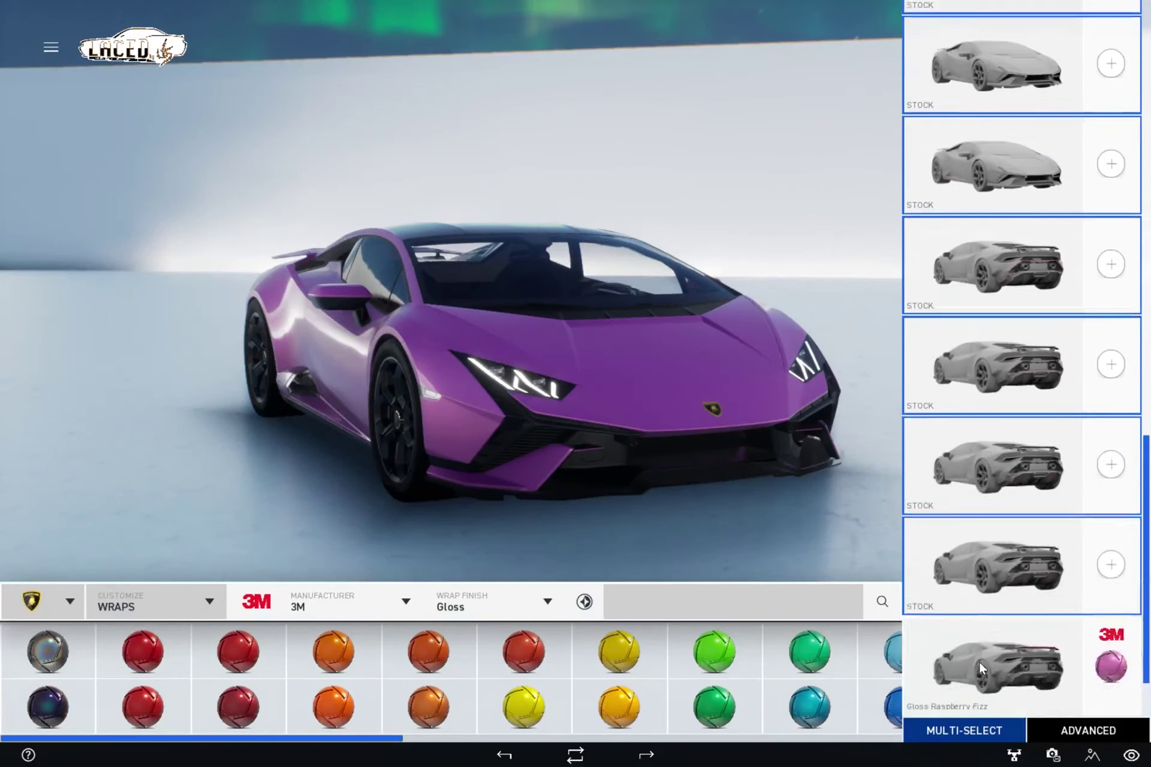
pyautogui.click(988, 562)
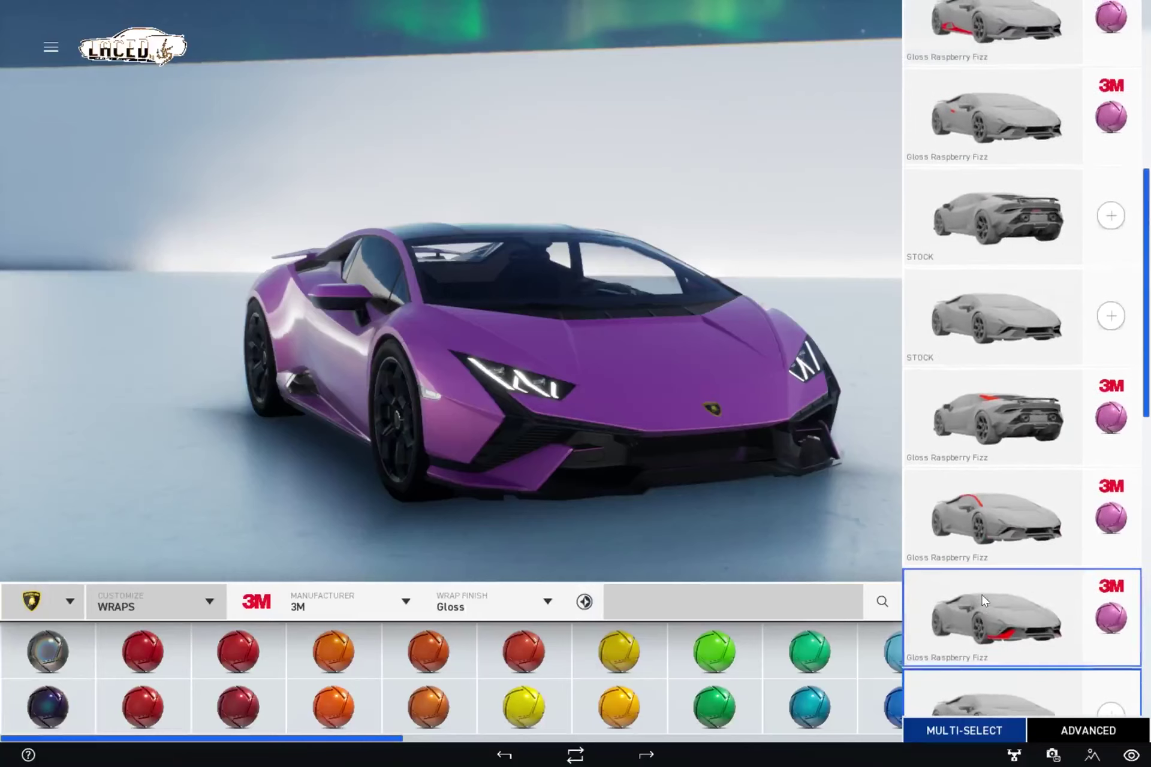
# - Extend the selection with the two remaining stock front and rear trim parts and the side mirrors
pyautogui.click(1001, 453)
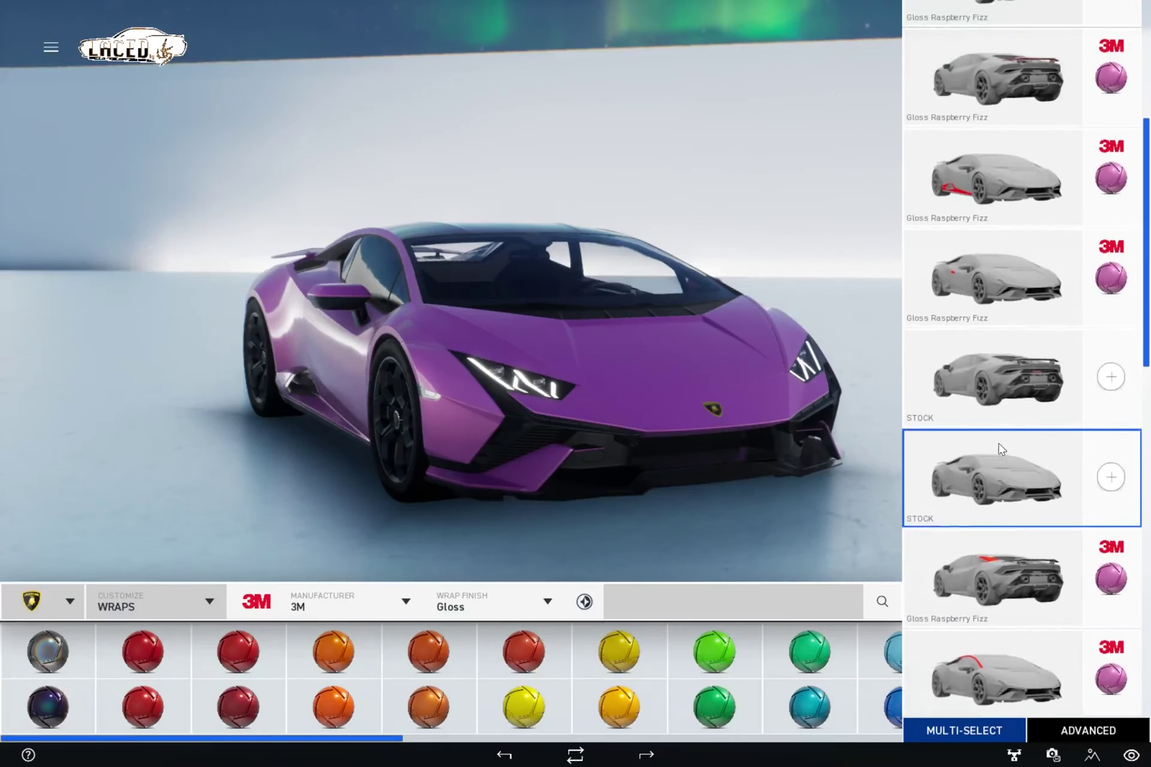
pyautogui.click(1001, 393)
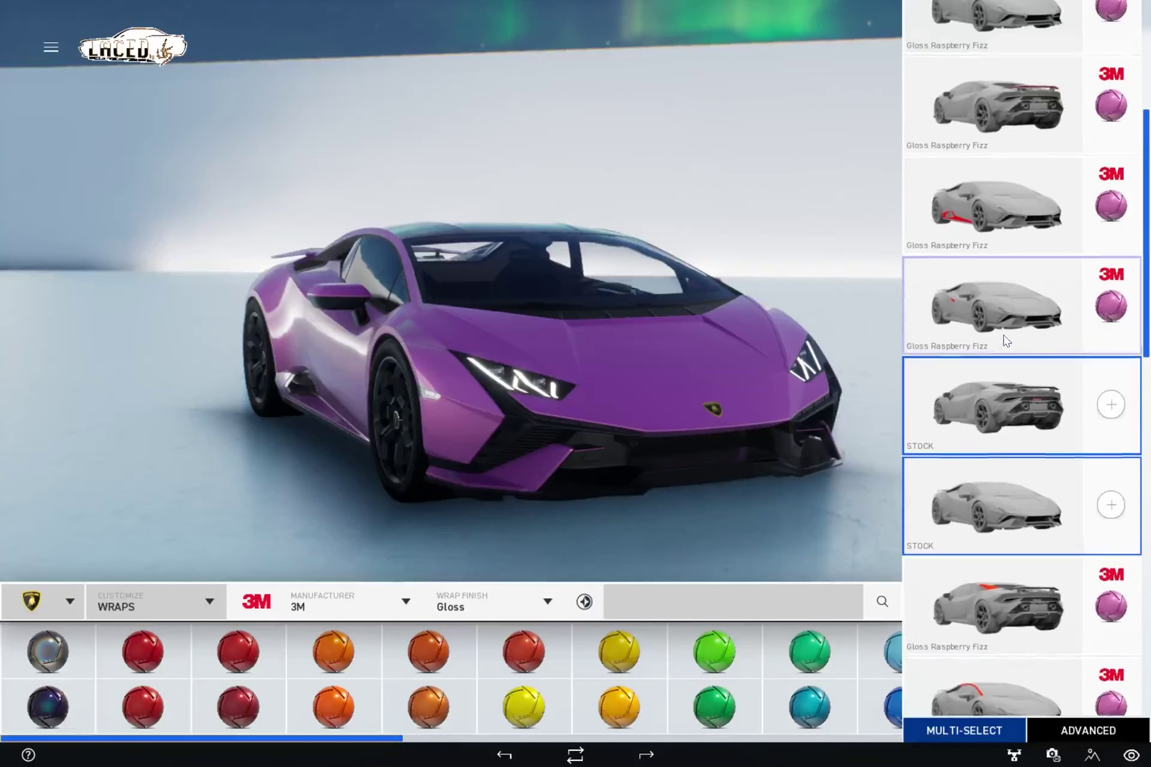
pyautogui.click(1003, 334)
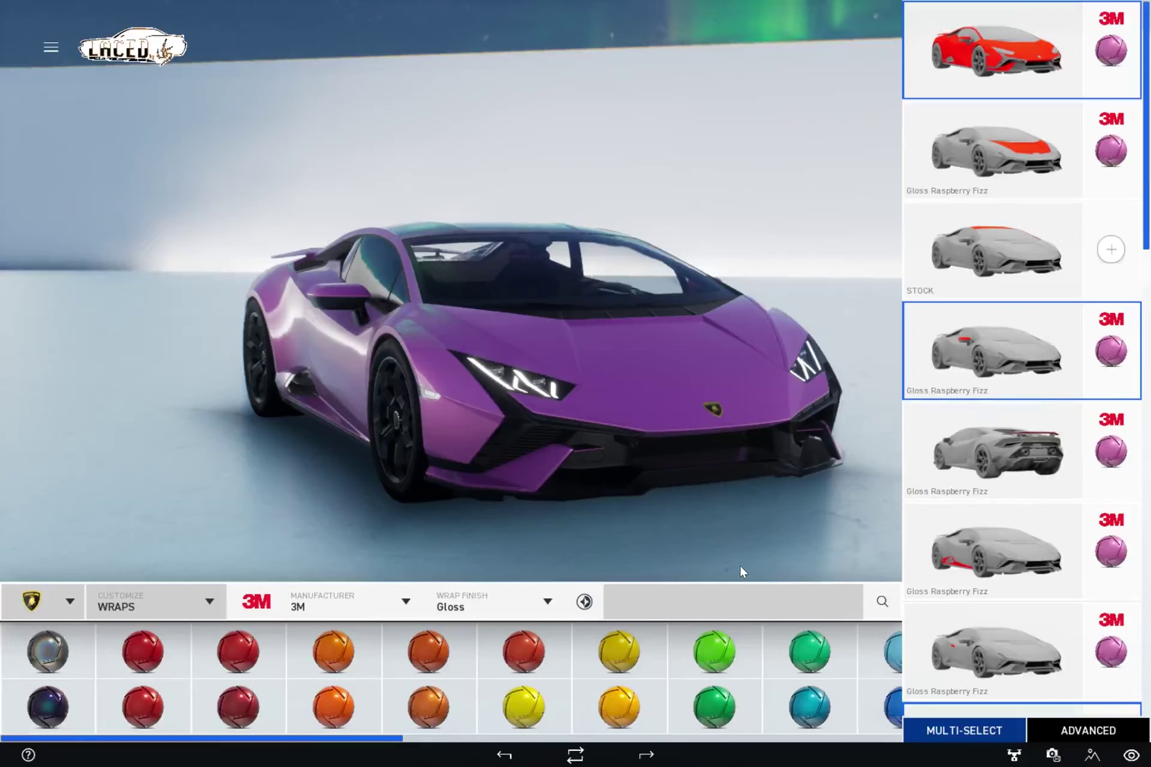
# - Try the 3M Gloss White wrap on the selection that includes the full body, and undo it
pyautogui.scroll(-2, 574, 694)
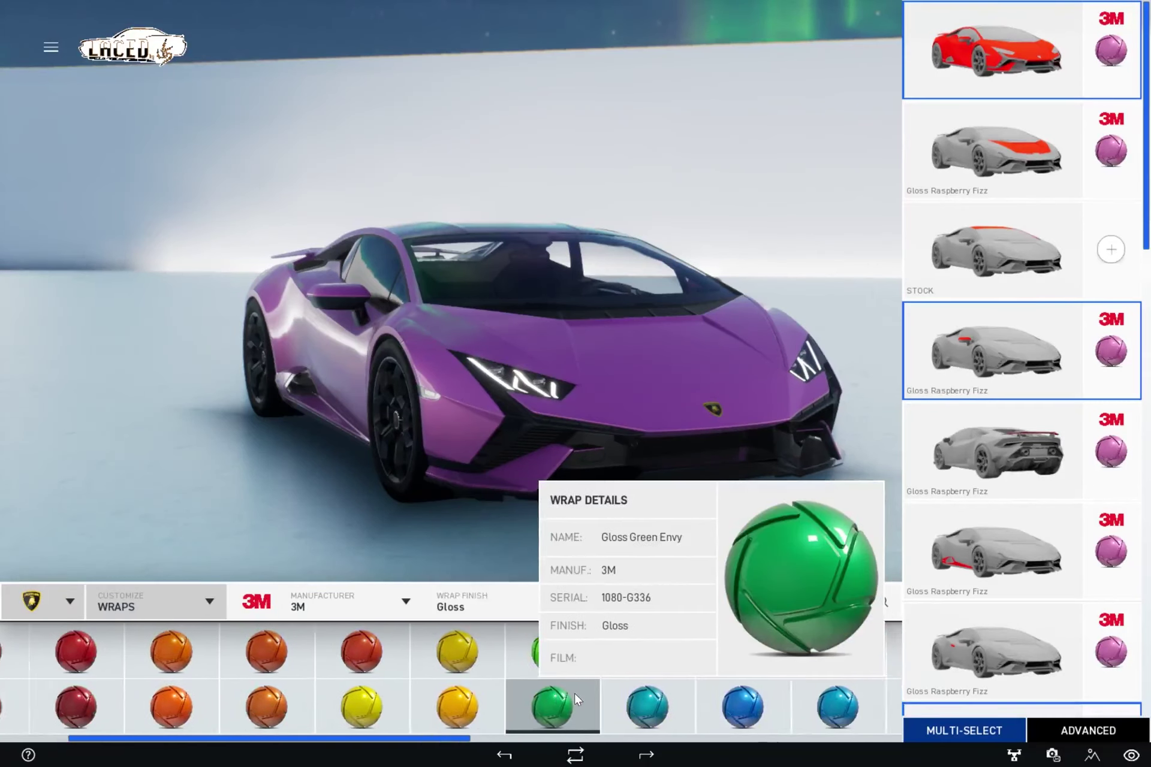
pyautogui.scroll(-5, 574, 693)
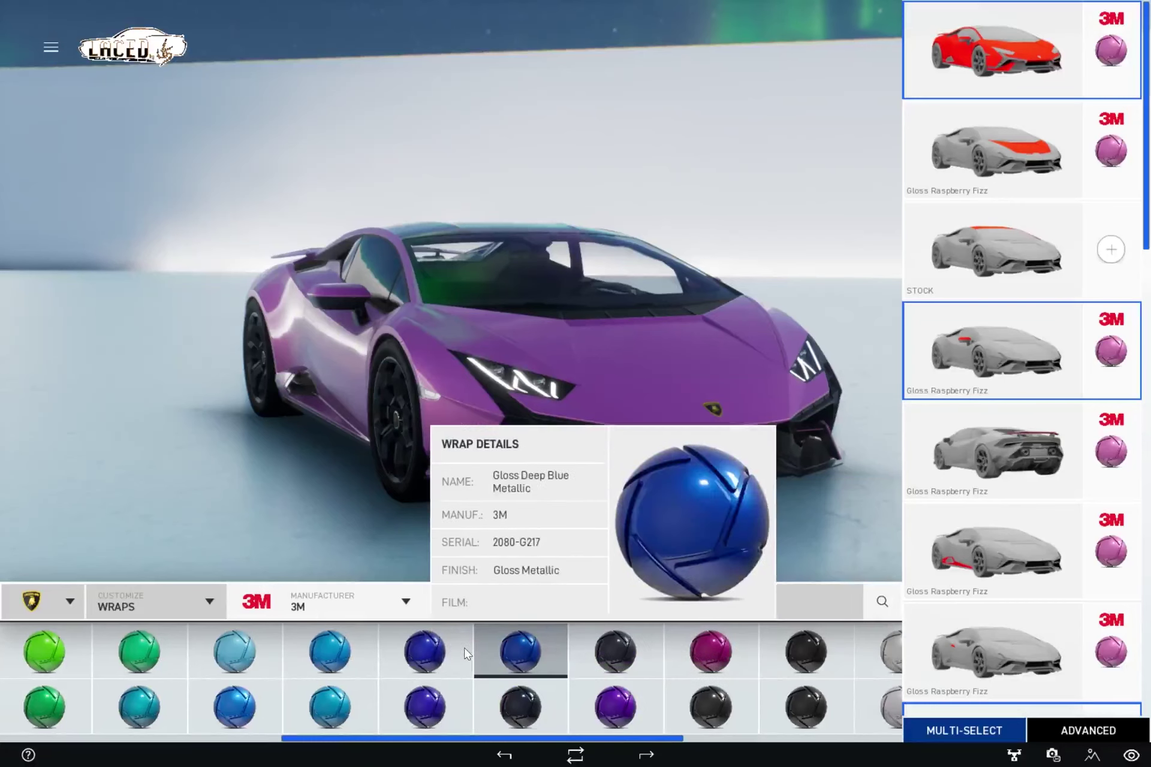
pyautogui.scroll(-6, 466, 652)
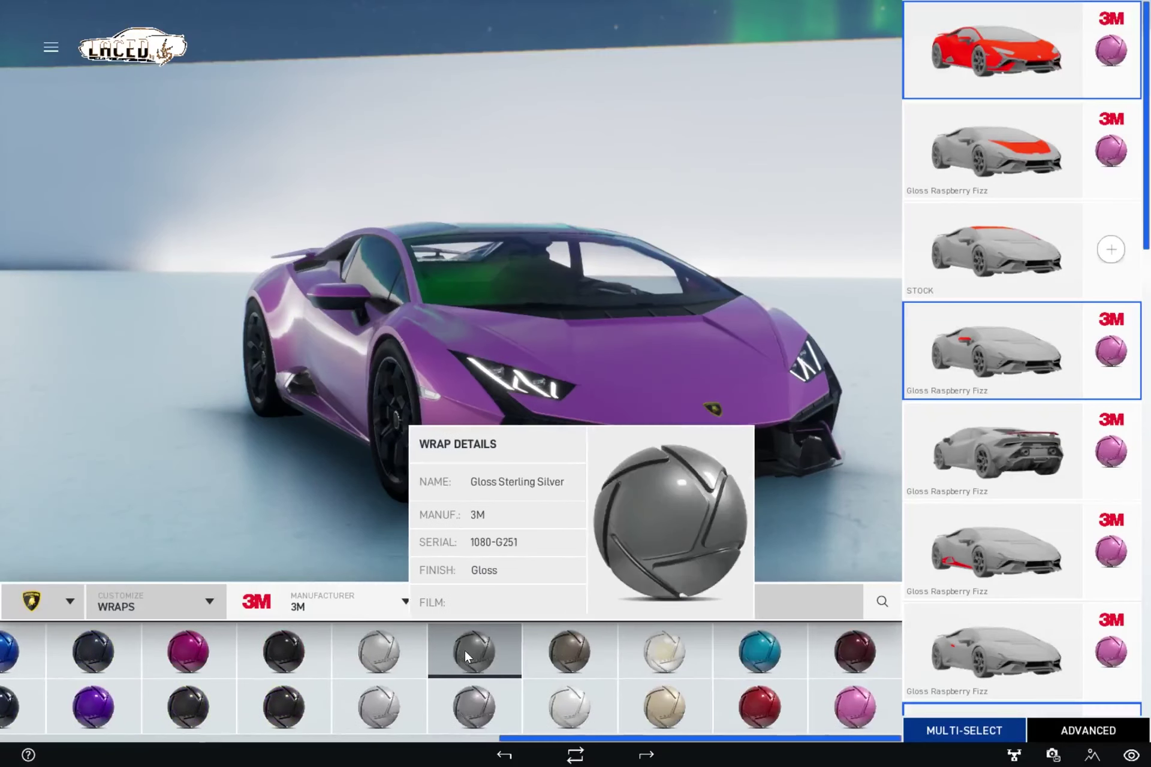
pyautogui.click(567, 703)
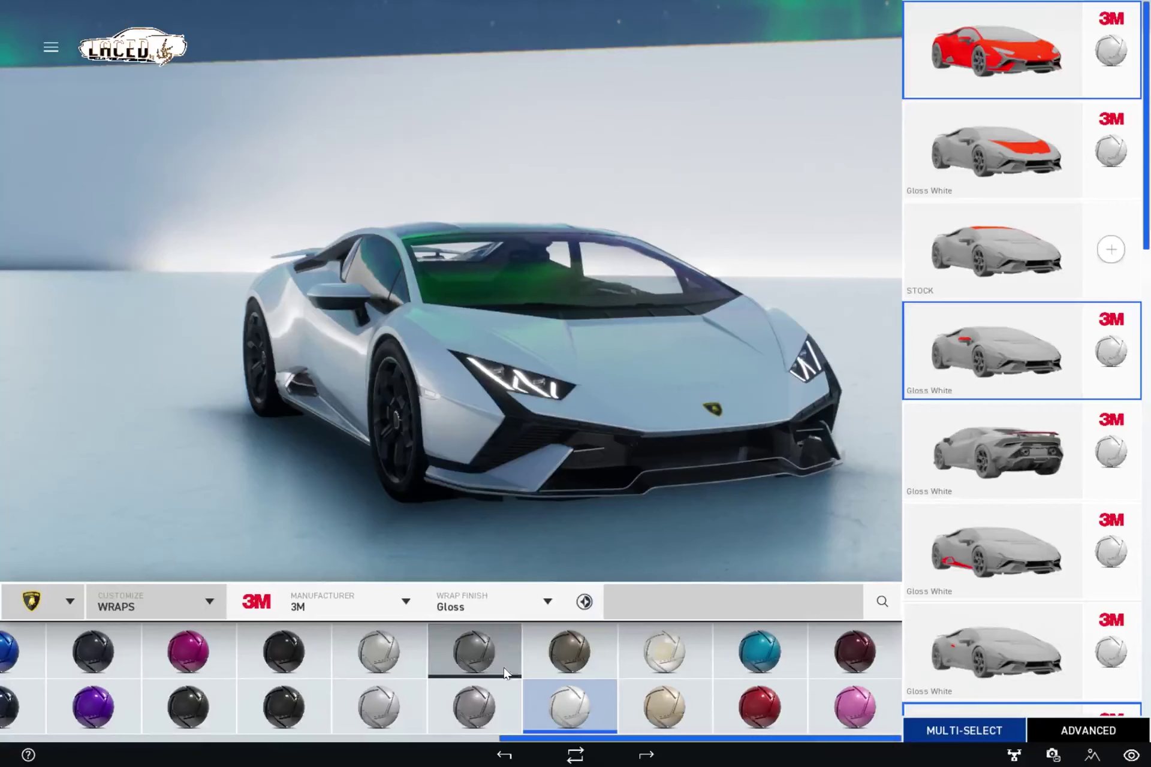
pyautogui.click(505, 757)
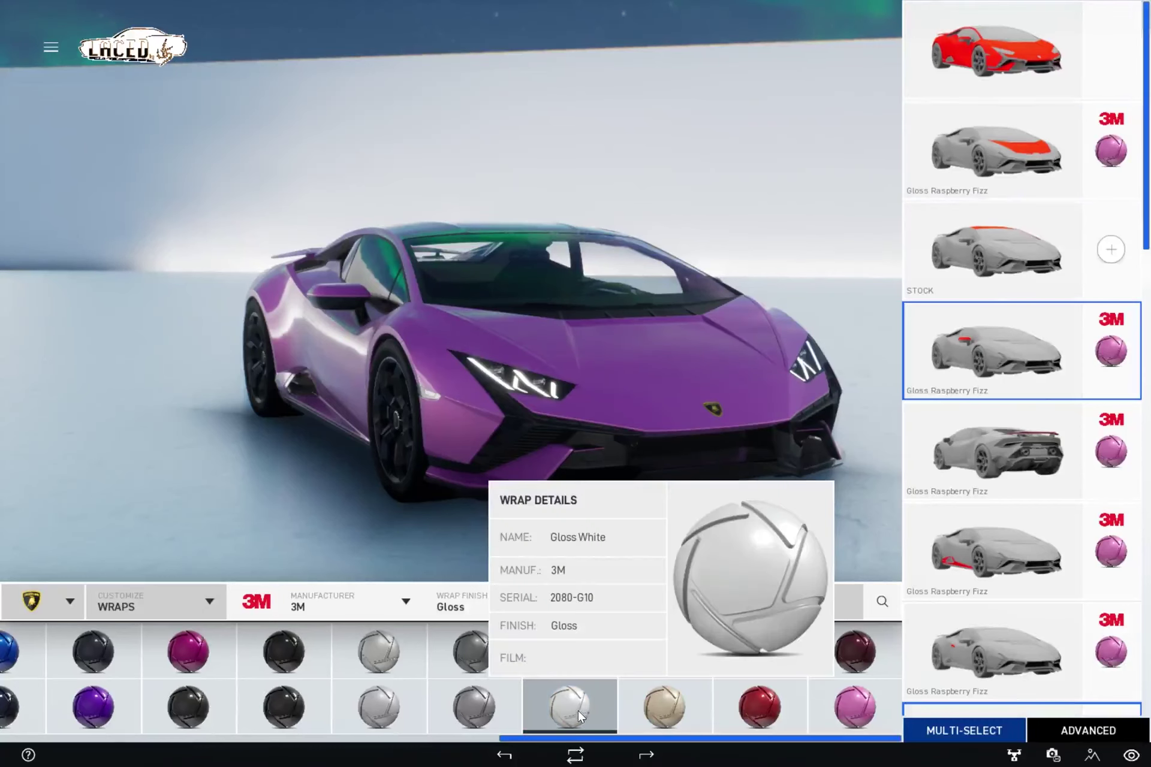
# - Apply the 3M Gloss White wrap to the selected mirrors and trim pieces, and inspect the car from the side and rear
pyautogui.click(578, 711)
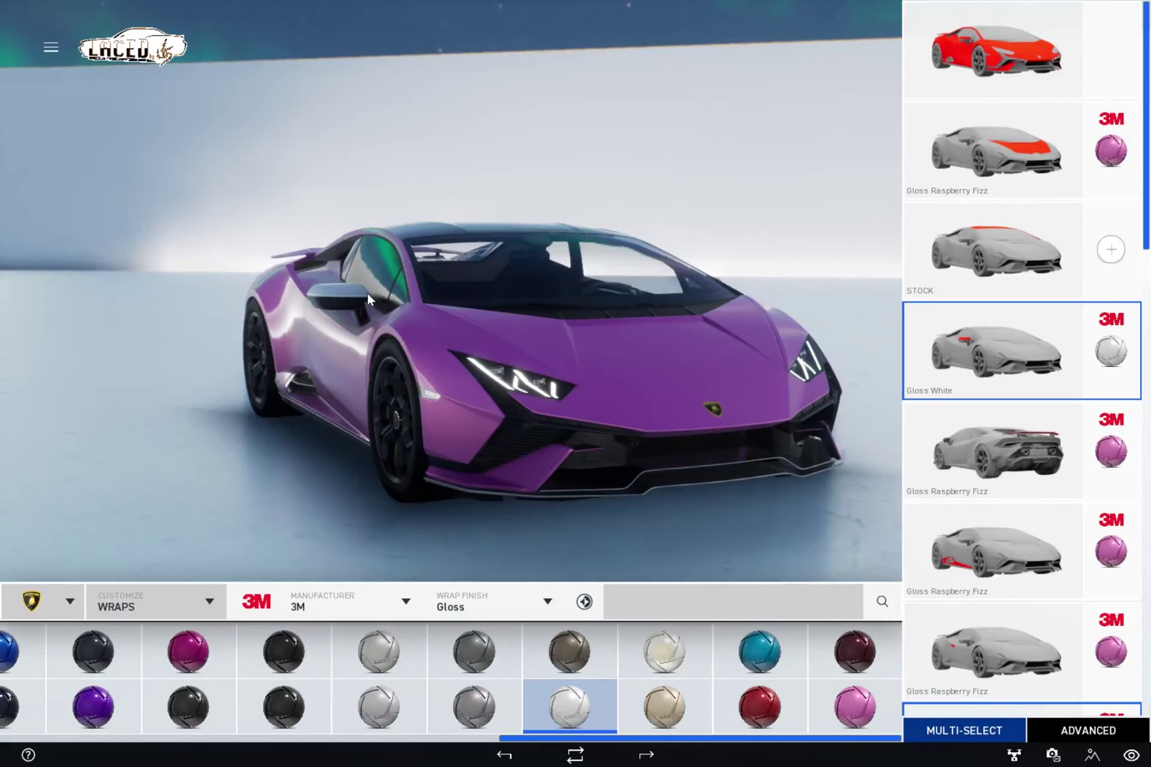
pyautogui.moveTo(340, 354); pyautogui.dragTo(491, 384)
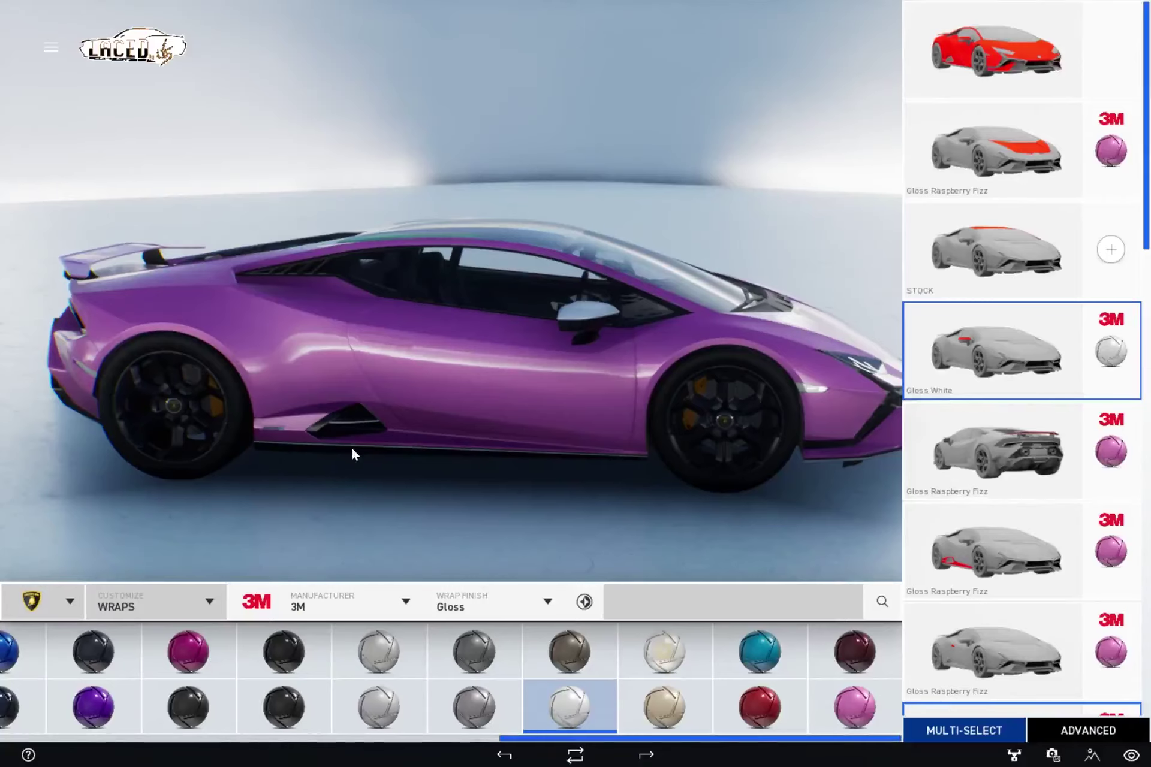
pyautogui.moveTo(258, 391); pyautogui.dragTo(568, 390)
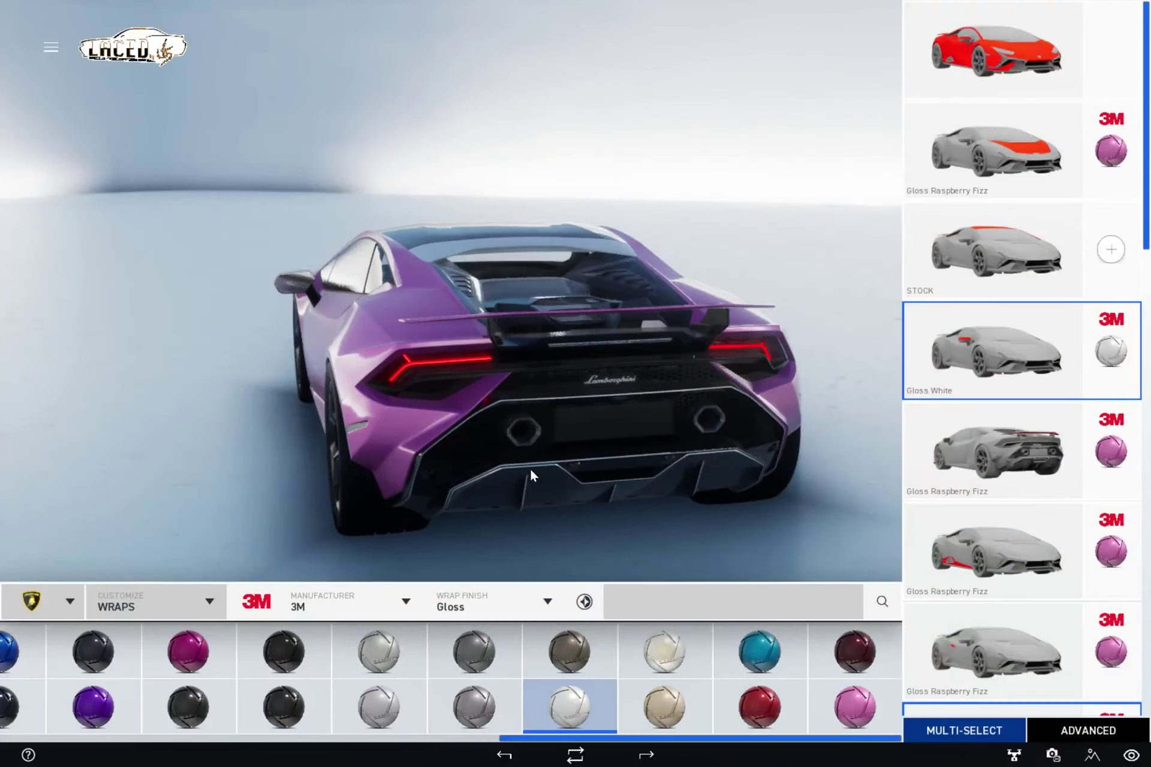
pyautogui.moveTo(705, 472); pyautogui.dragTo(261, 480)
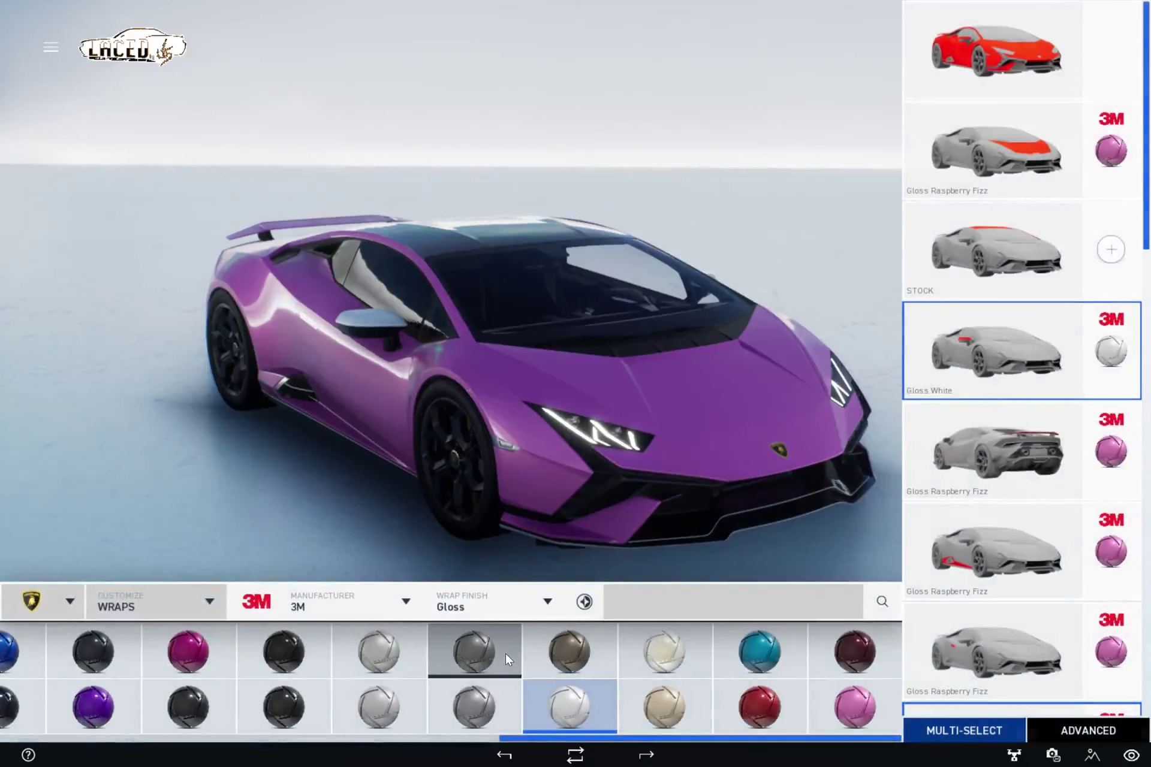
# - Switch to wheel customization, go to the rim selection and limit the wheel manufacturer to Brixton Forged
pyautogui.moveTo(505, 653)
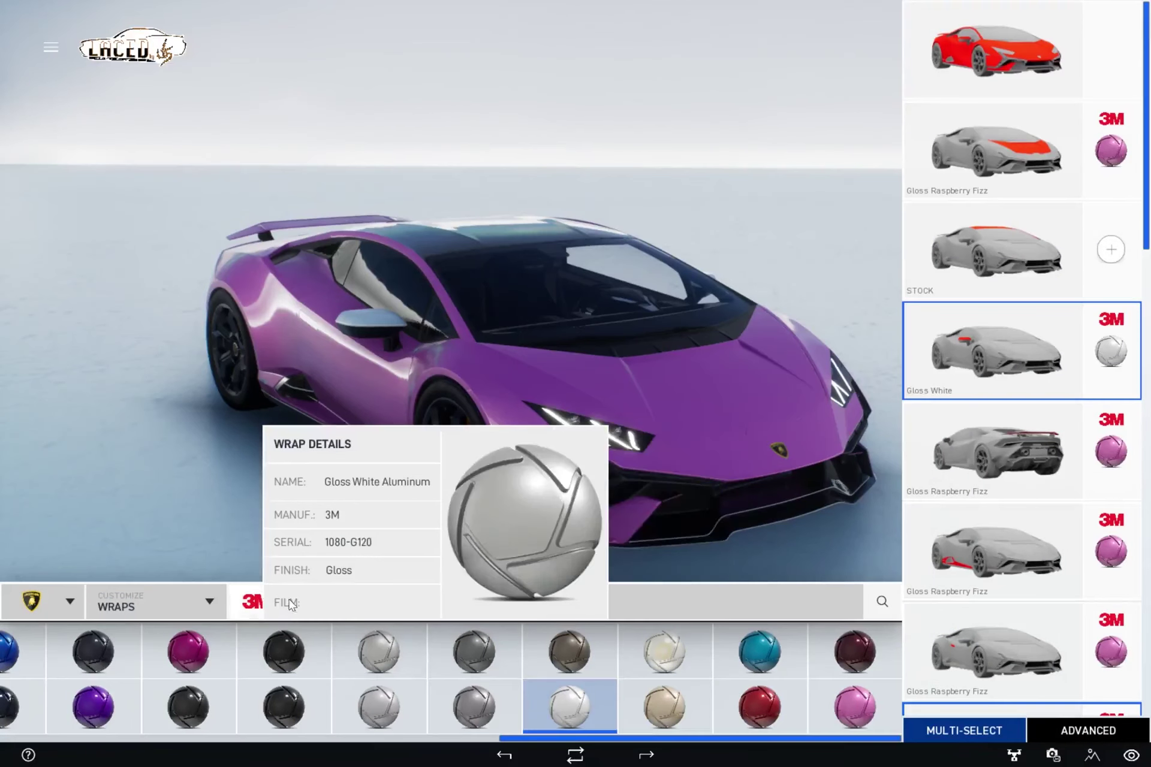
pyautogui.click(211, 598)
pyautogui.click(174, 442)
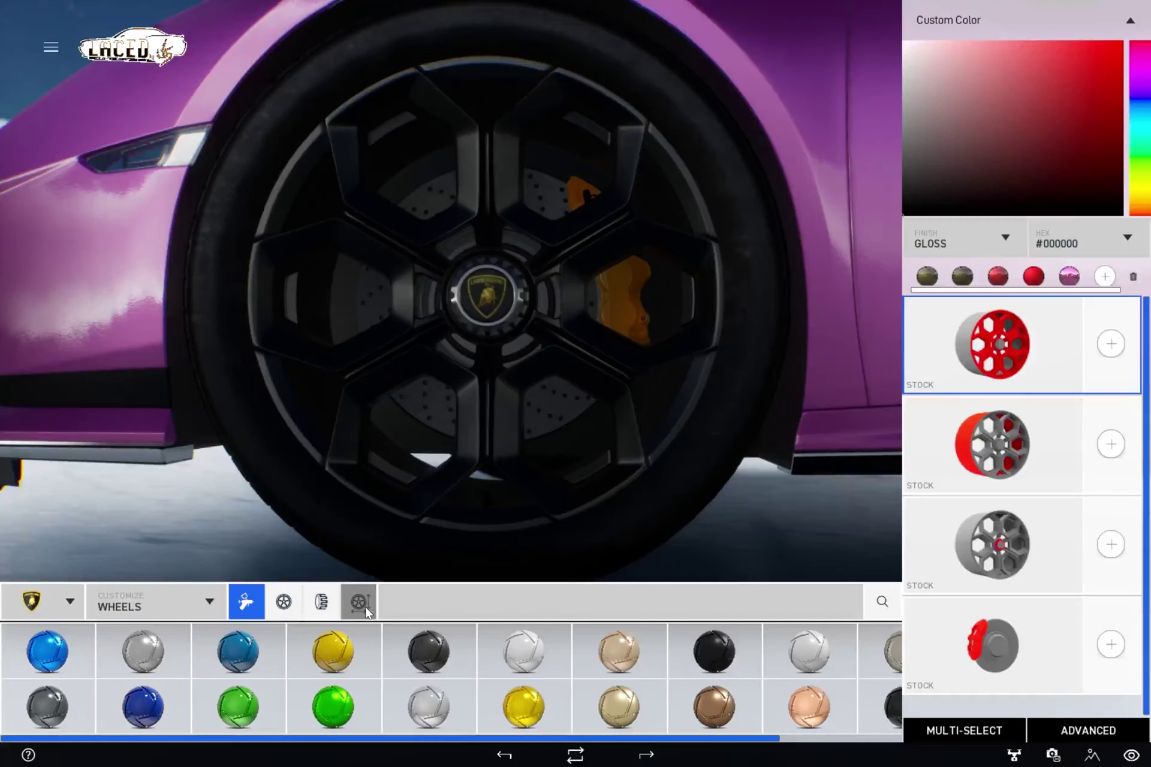
pyautogui.click(283, 602)
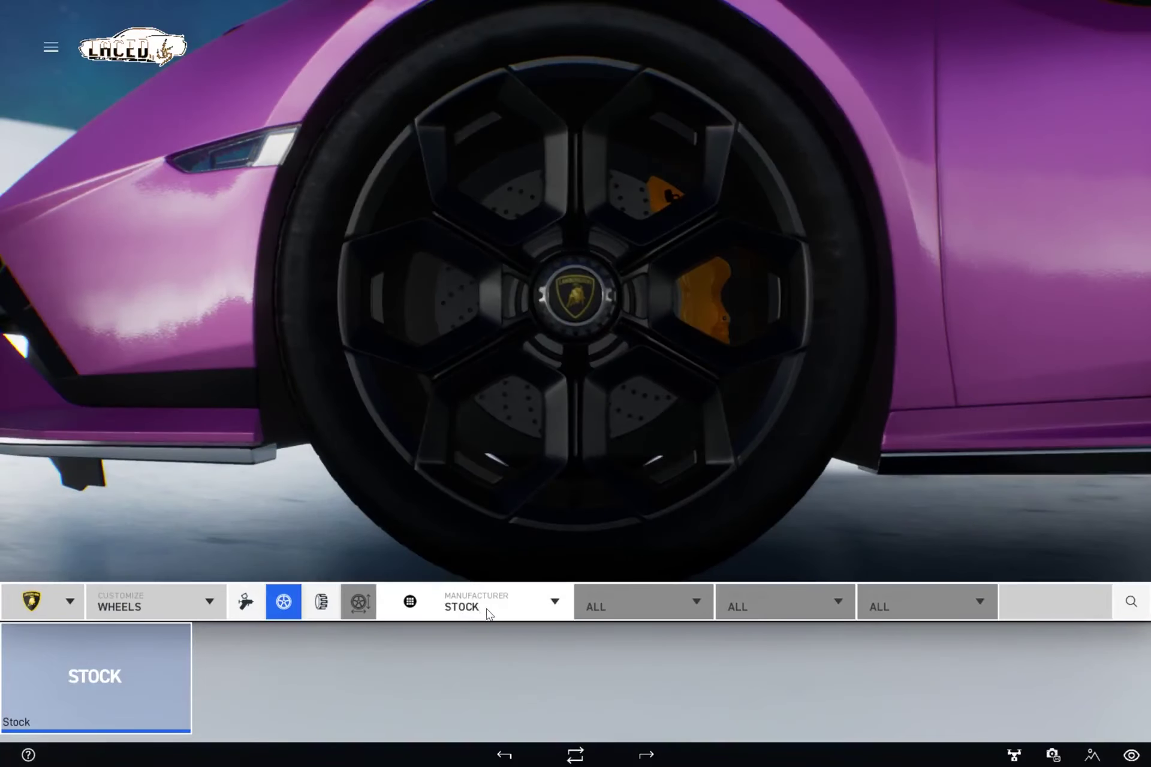
pyautogui.click(487, 609)
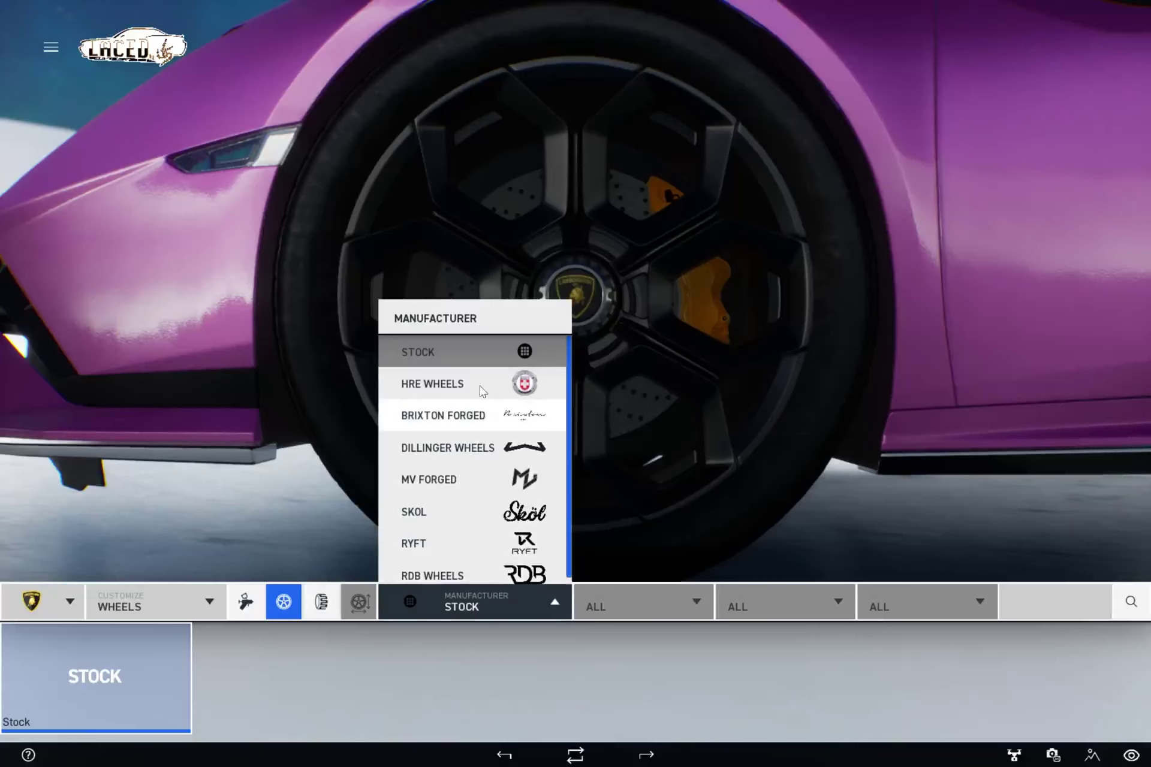
pyautogui.click(478, 416)
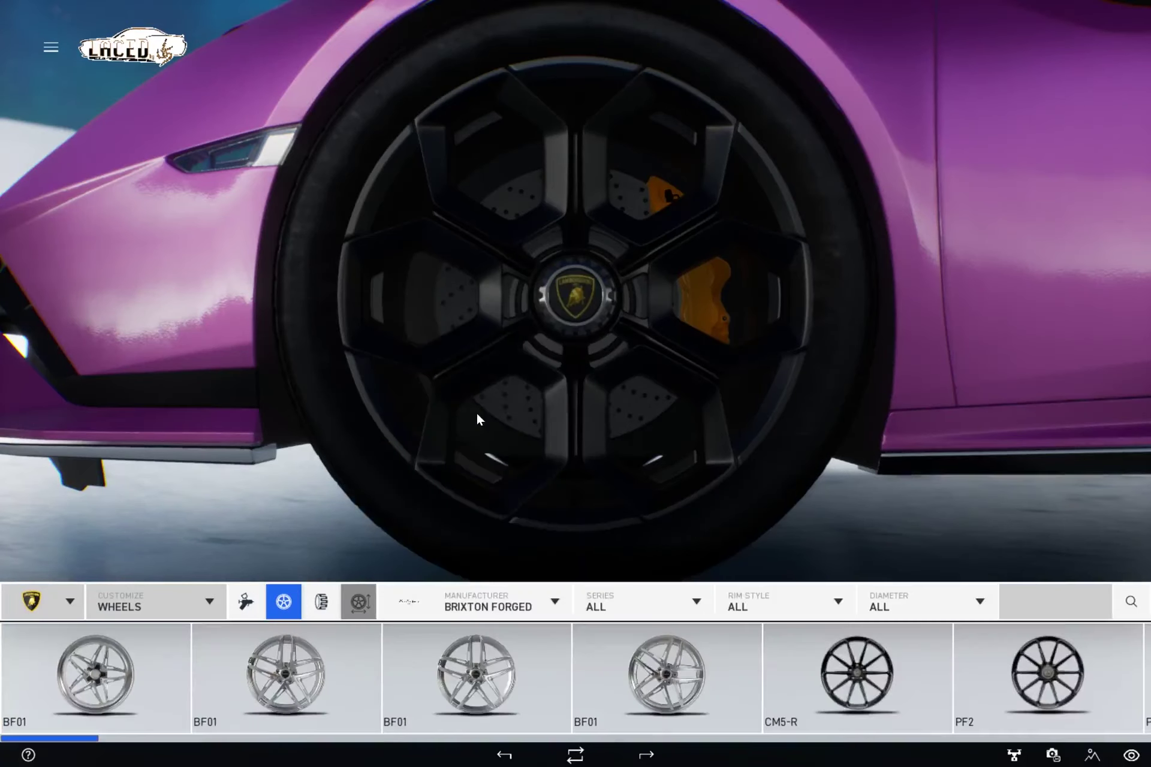
# - Fit the Brixton Forged CM5-R monoblock rims and Toyo R888 tires on the car
pyautogui.moveTo(490, 669)
pyautogui.scroll(-4, 490, 666)
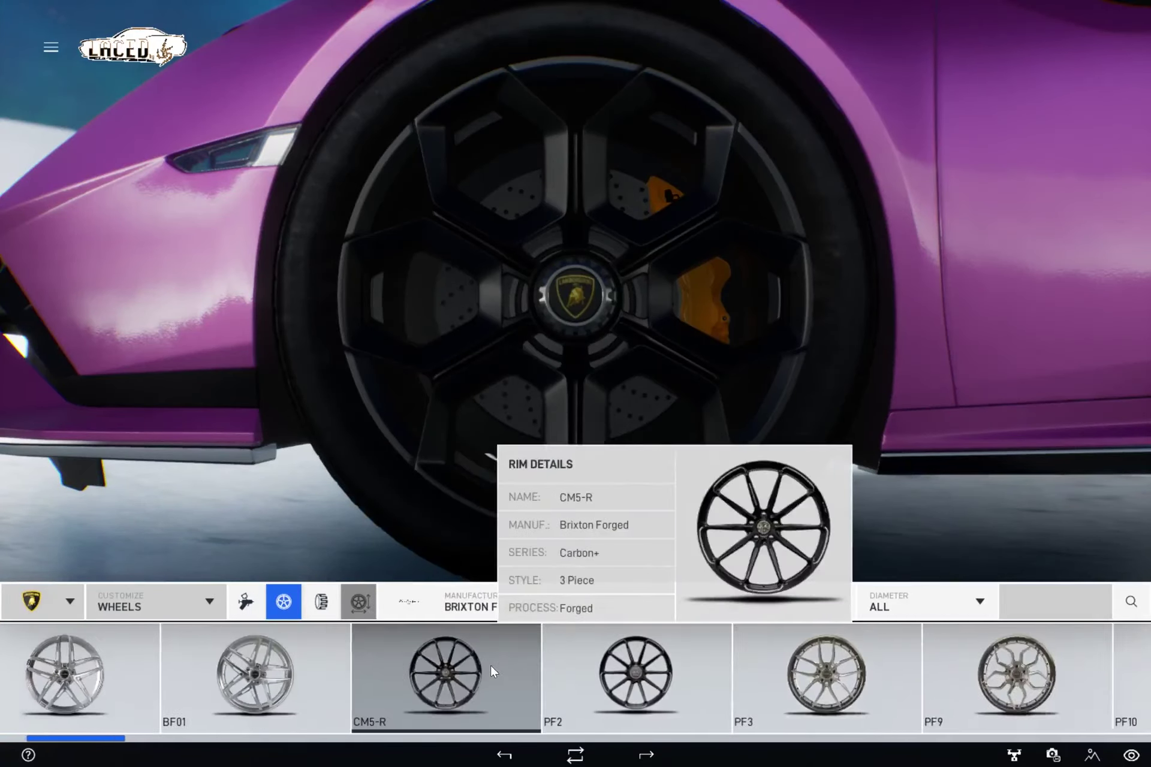
pyautogui.scroll(-4, 491, 665)
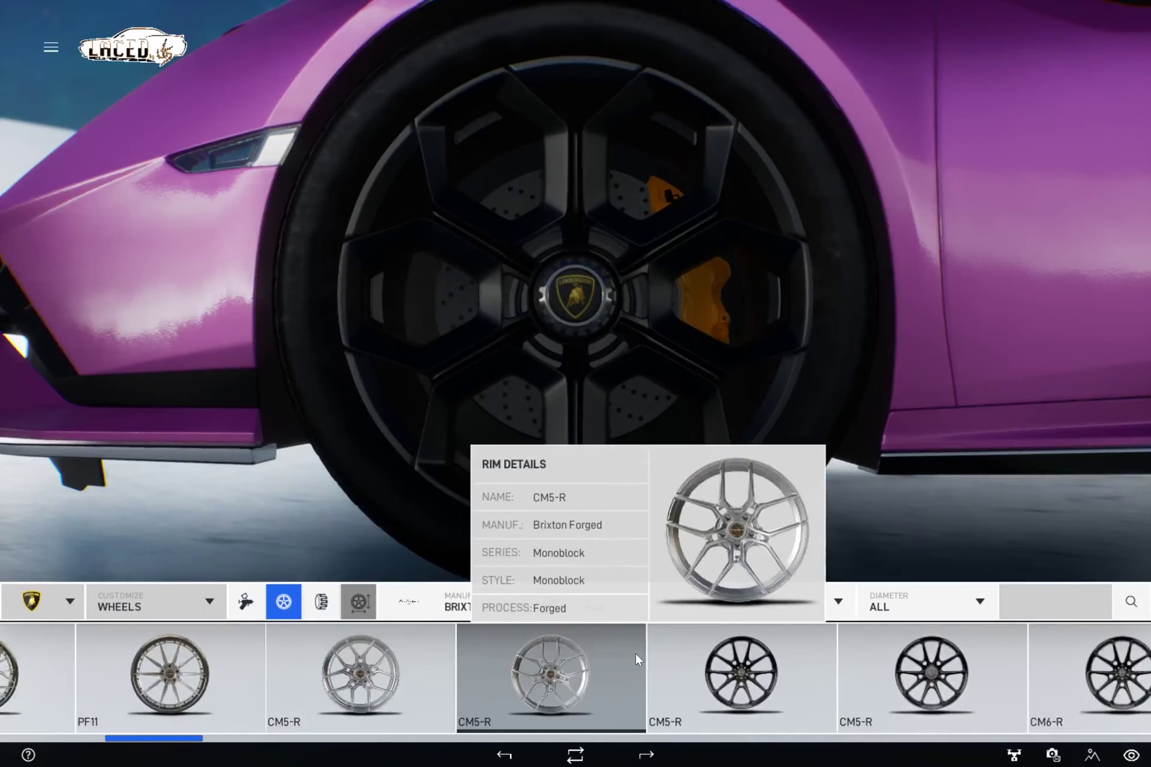
pyautogui.click(739, 663)
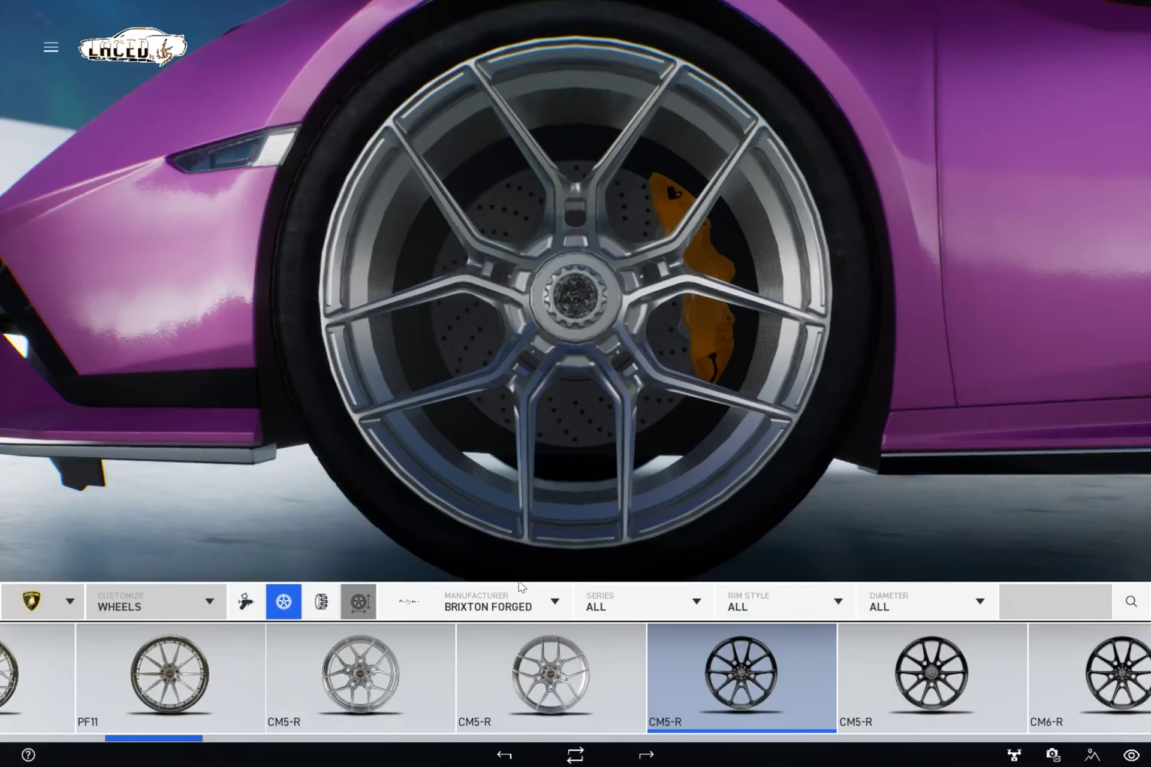
pyautogui.click(322, 601)
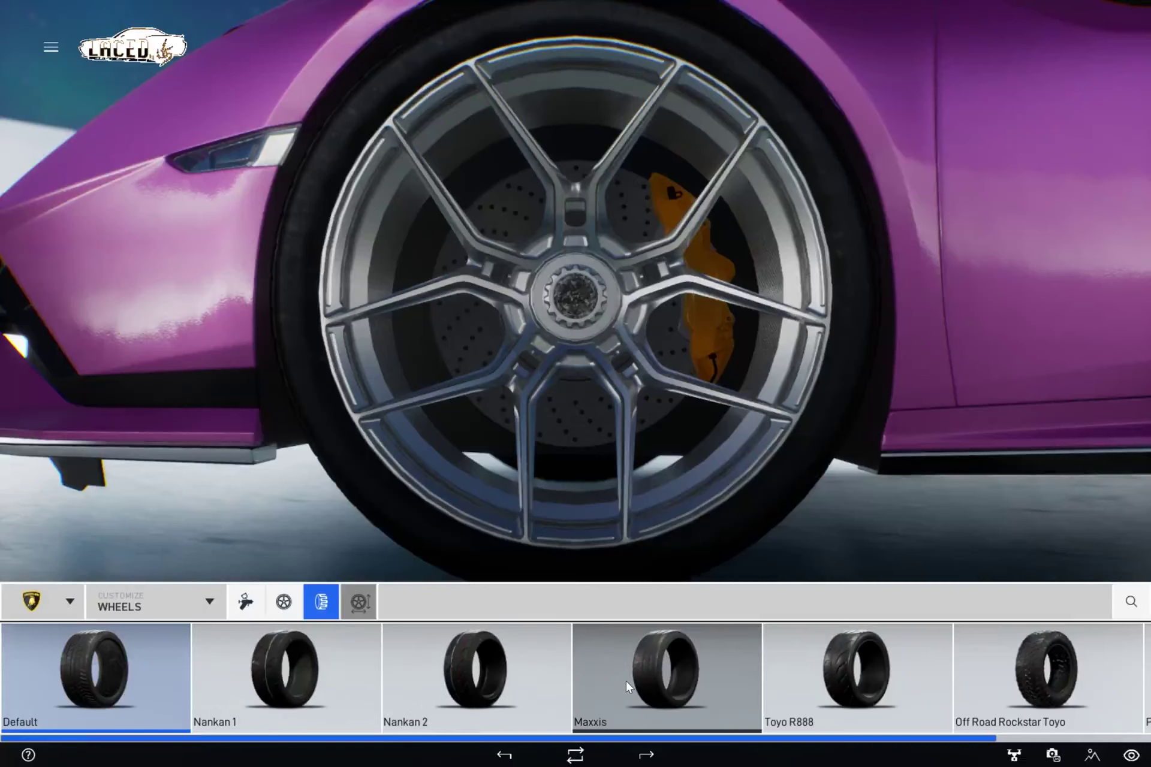
pyautogui.click(850, 674)
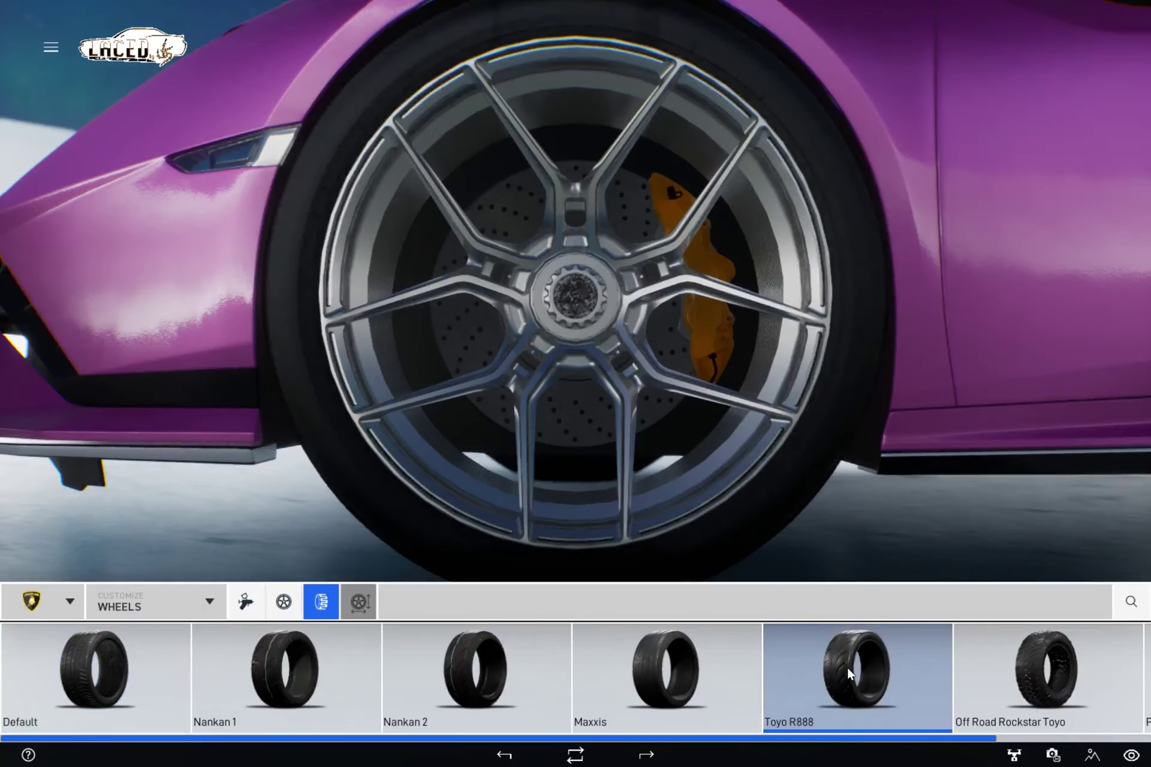
# - Powder coat the rims in Brixton Forged Lunar White and color the center-lock ring with the saved chrome #FF8CCD swatch
pyautogui.click(246, 600)
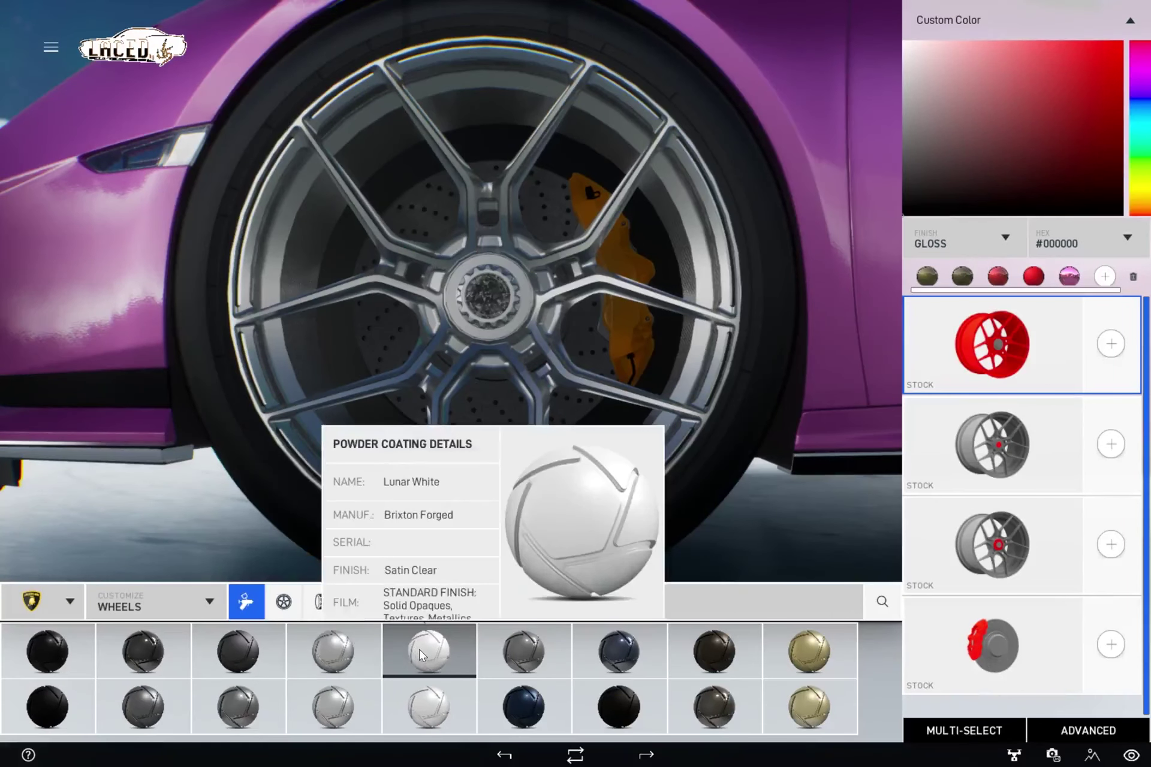
pyautogui.click(419, 649)
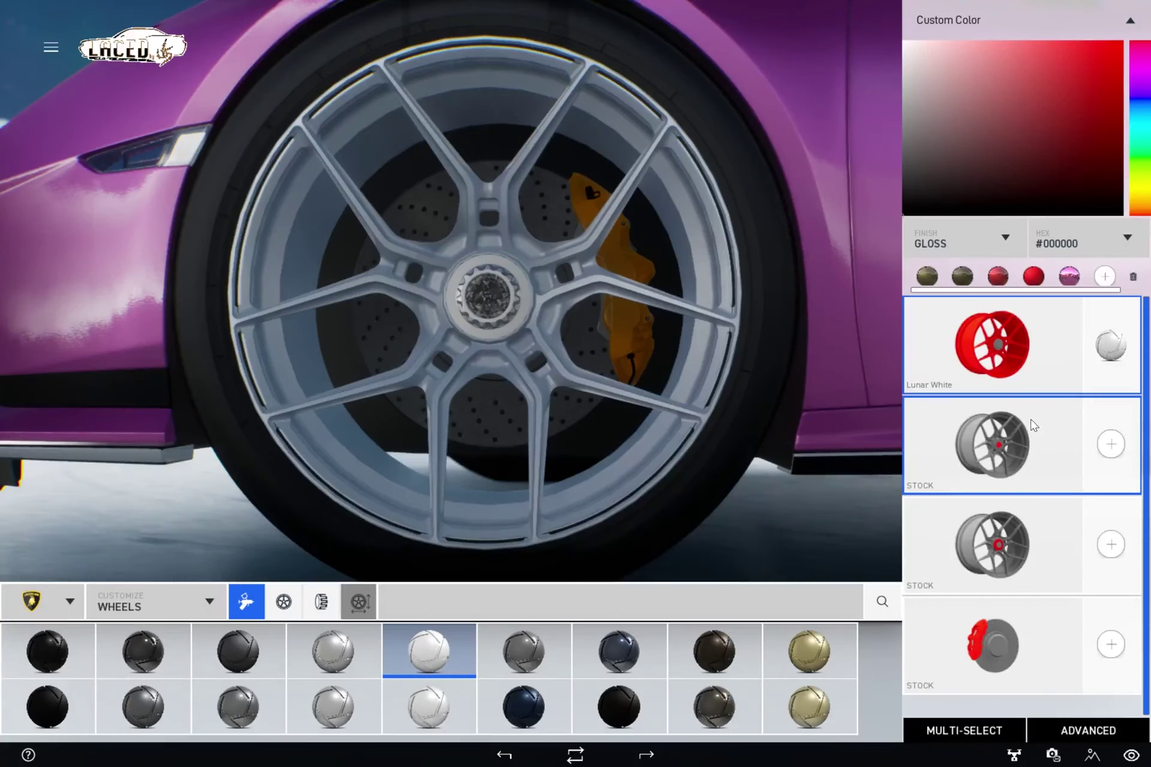
pyautogui.click(1011, 539)
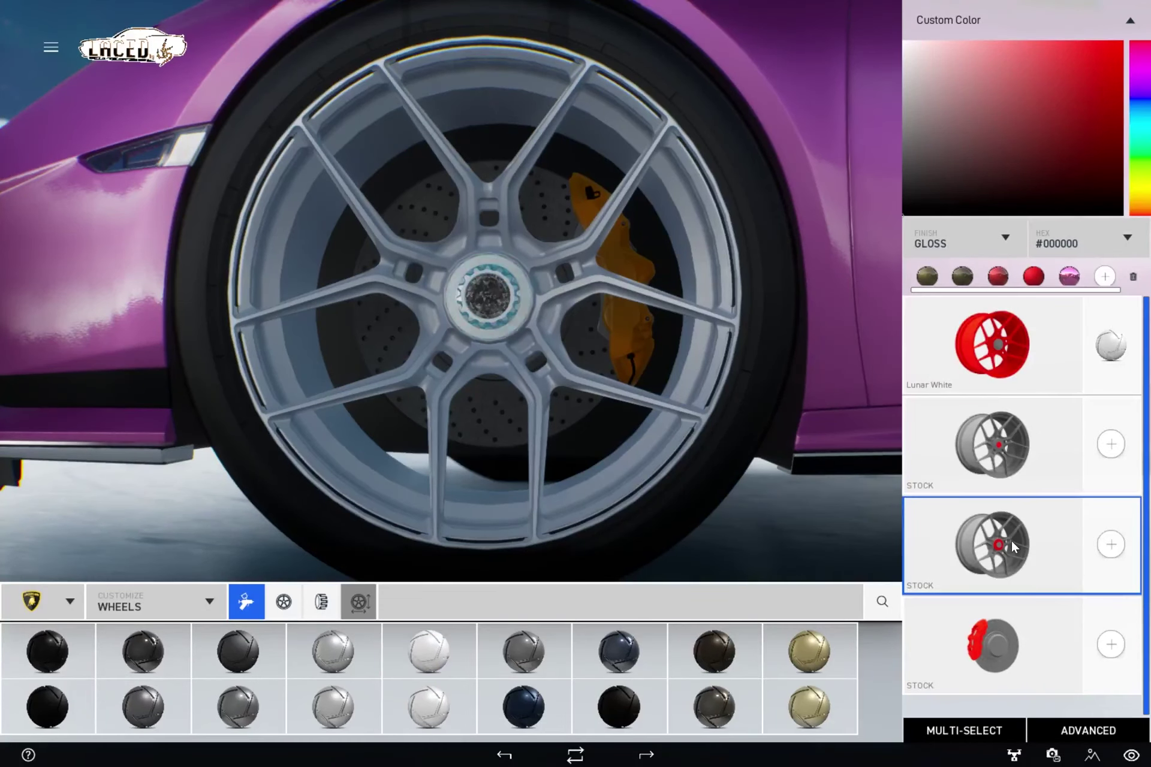
pyautogui.click(1070, 277)
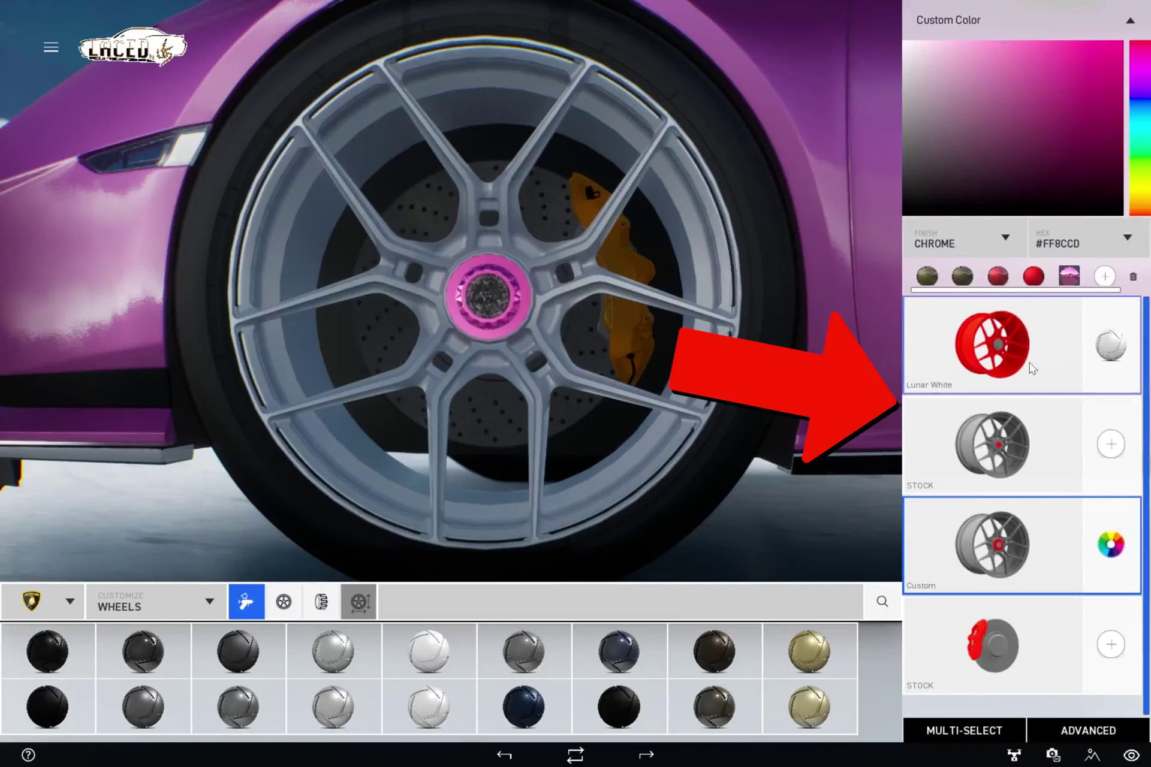
# - Color the brake calipers with the saved chrome #FF8CCD swatch and check them from an angle
pyautogui.click(1036, 646)
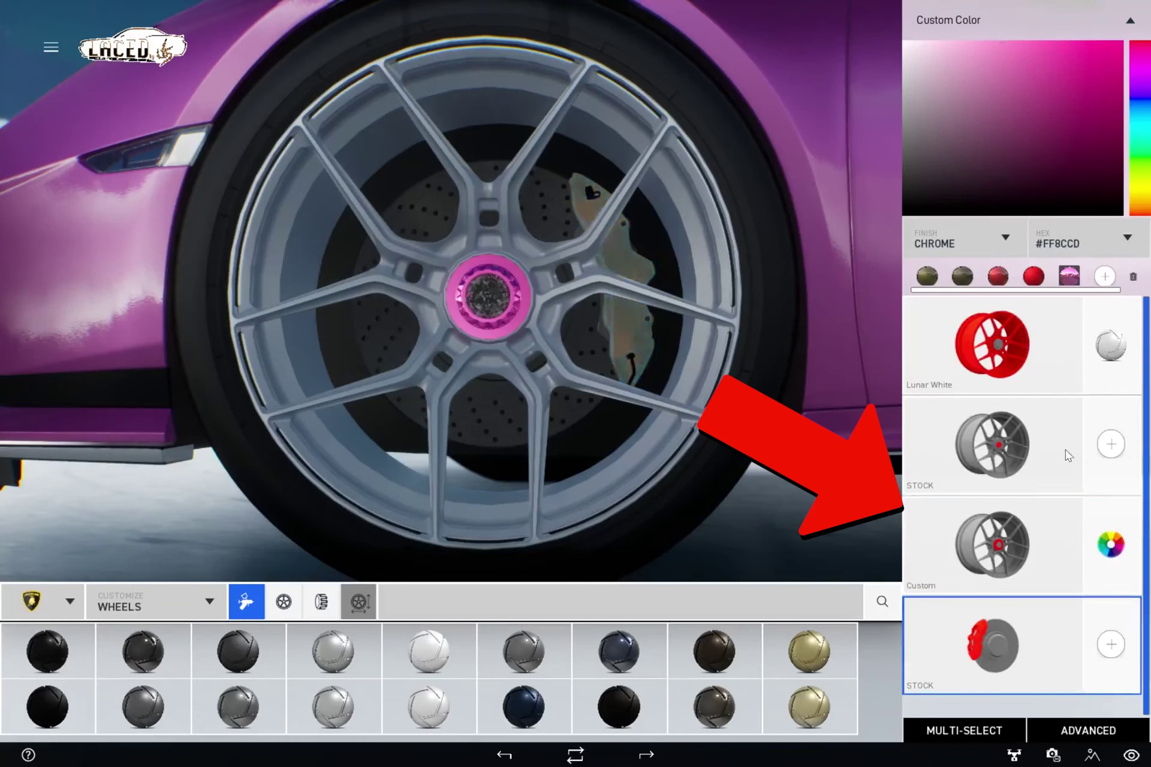
pyautogui.click(1070, 276)
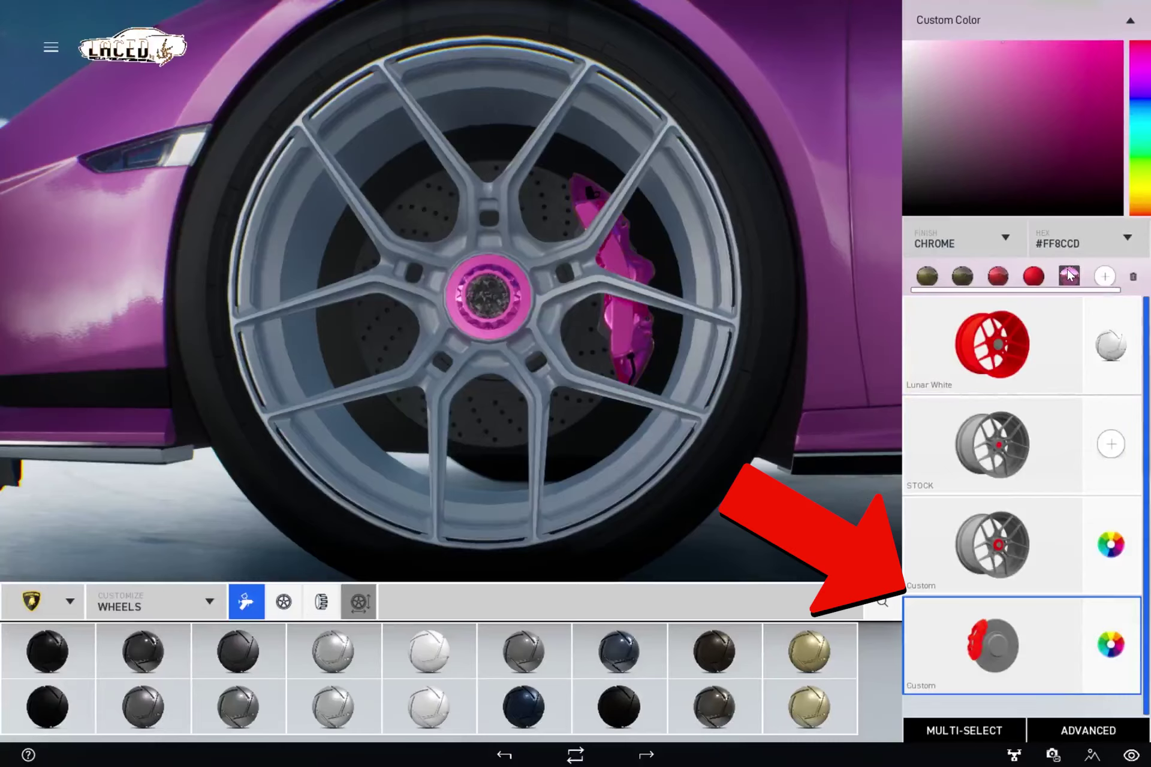
pyautogui.moveTo(640, 204); pyautogui.dragTo(550, 207)
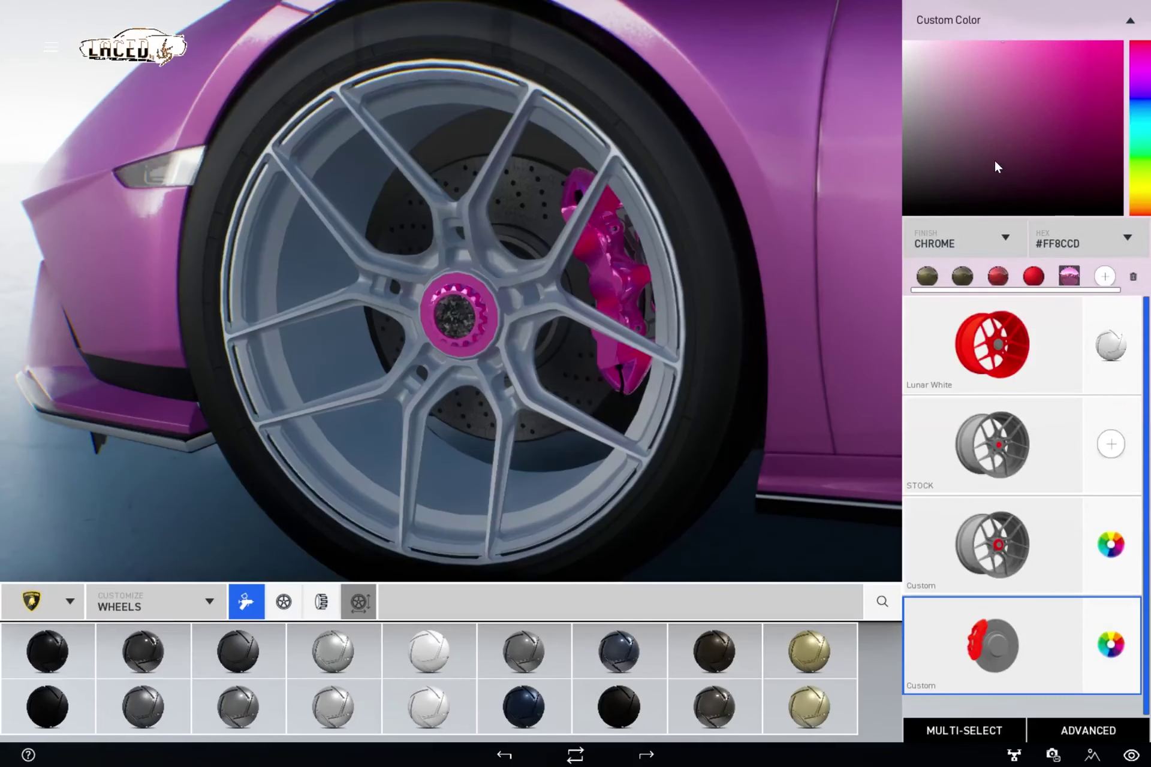
# - Try the Gloss, Matte and Satin finishes on the brake calipers and return them to Chrome
pyautogui.click(972, 227)
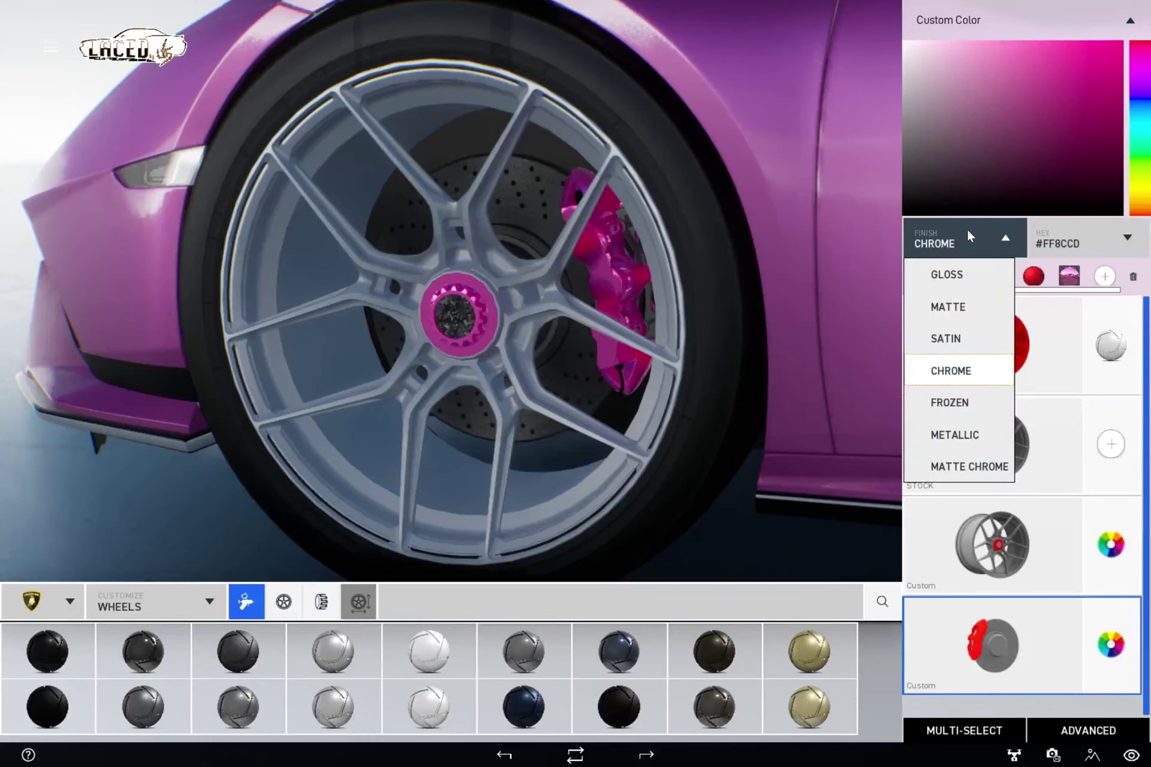
pyautogui.click(963, 275)
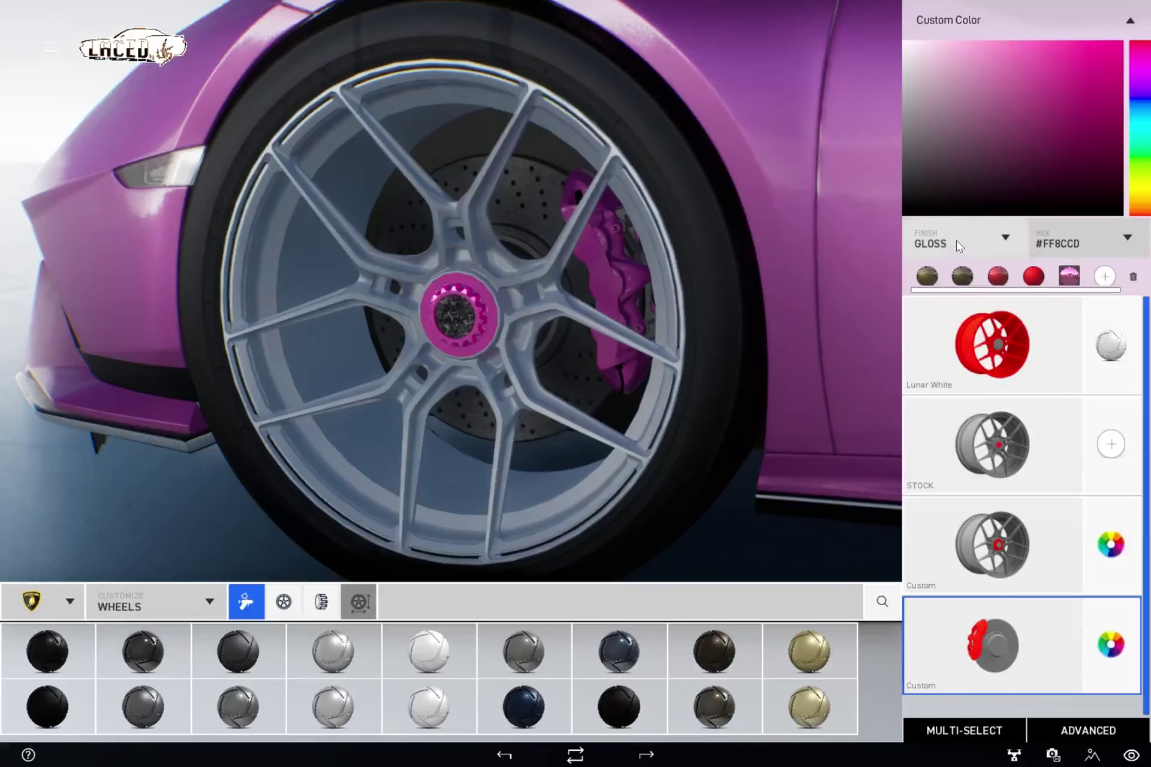
pyautogui.click(956, 240)
pyautogui.click(956, 308)
pyautogui.click(956, 243)
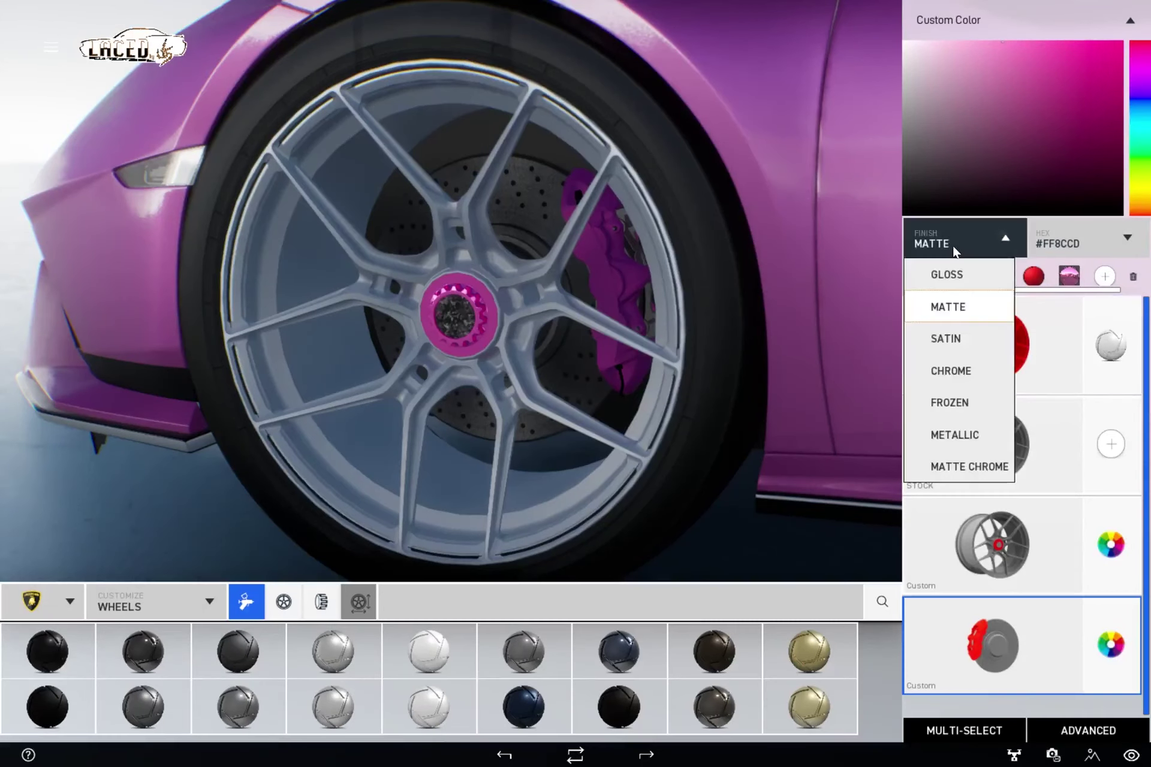
pyautogui.click(956, 337)
pyautogui.click(955, 245)
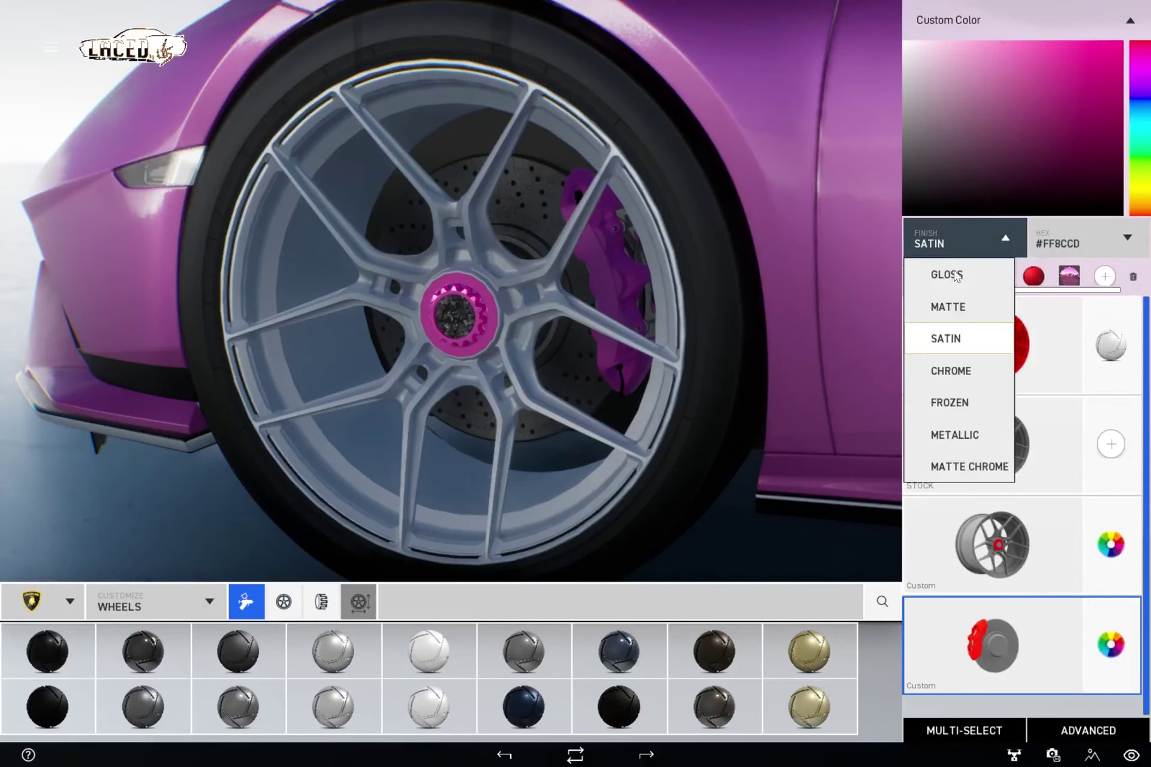
pyautogui.click(956, 365)
# - Try the Frozen, Metallic and Matte Chrome finishes on the brake calipers and restore the Chrome finish
pyautogui.click(948, 245)
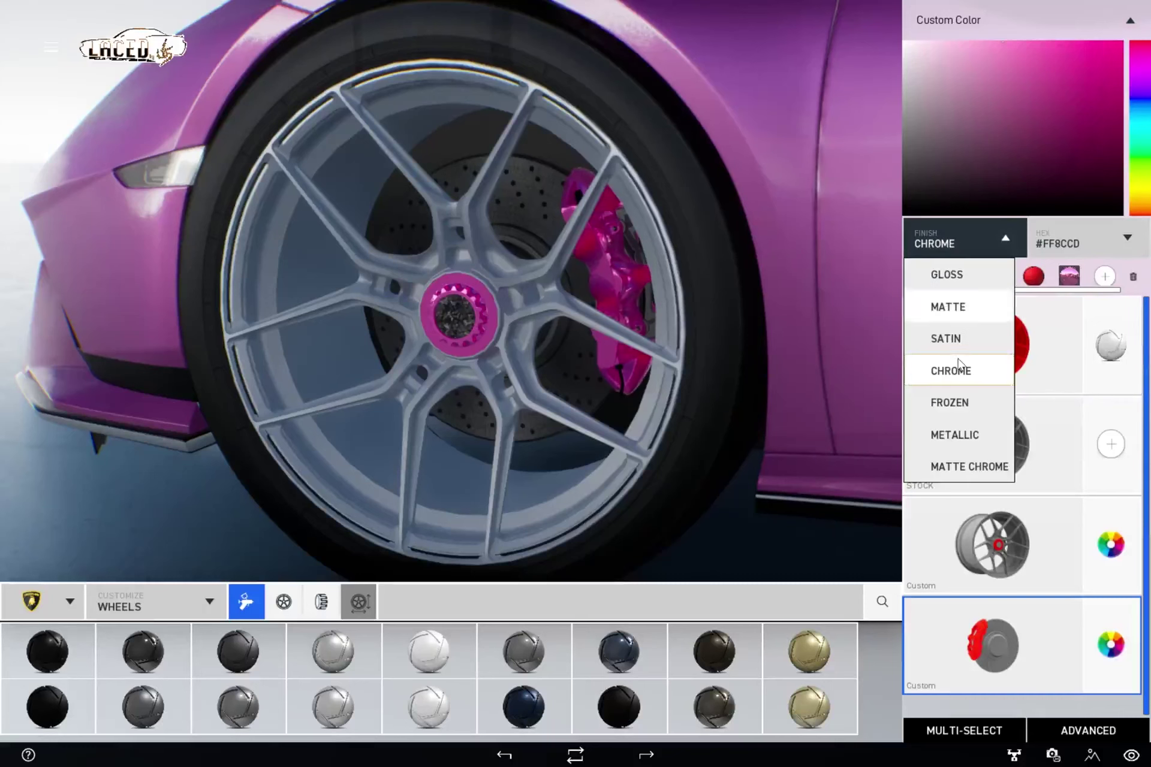
pyautogui.click(958, 401)
pyautogui.click(956, 255)
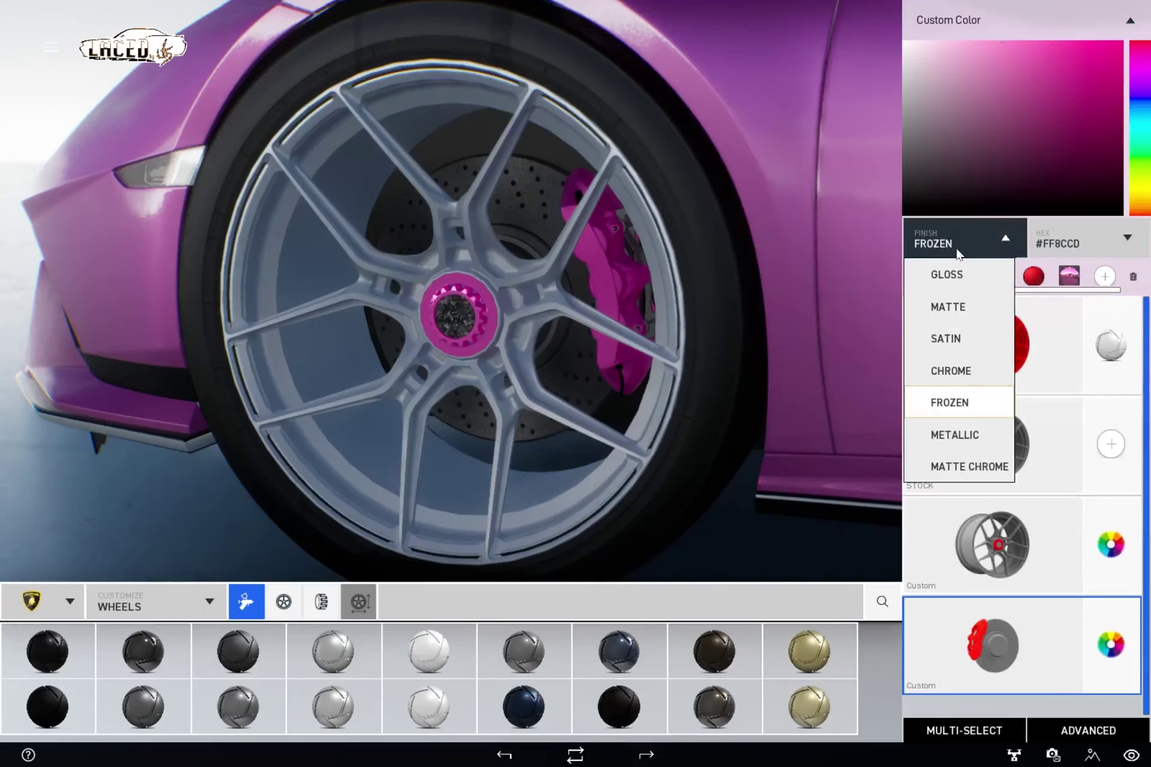
pyautogui.click(959, 439)
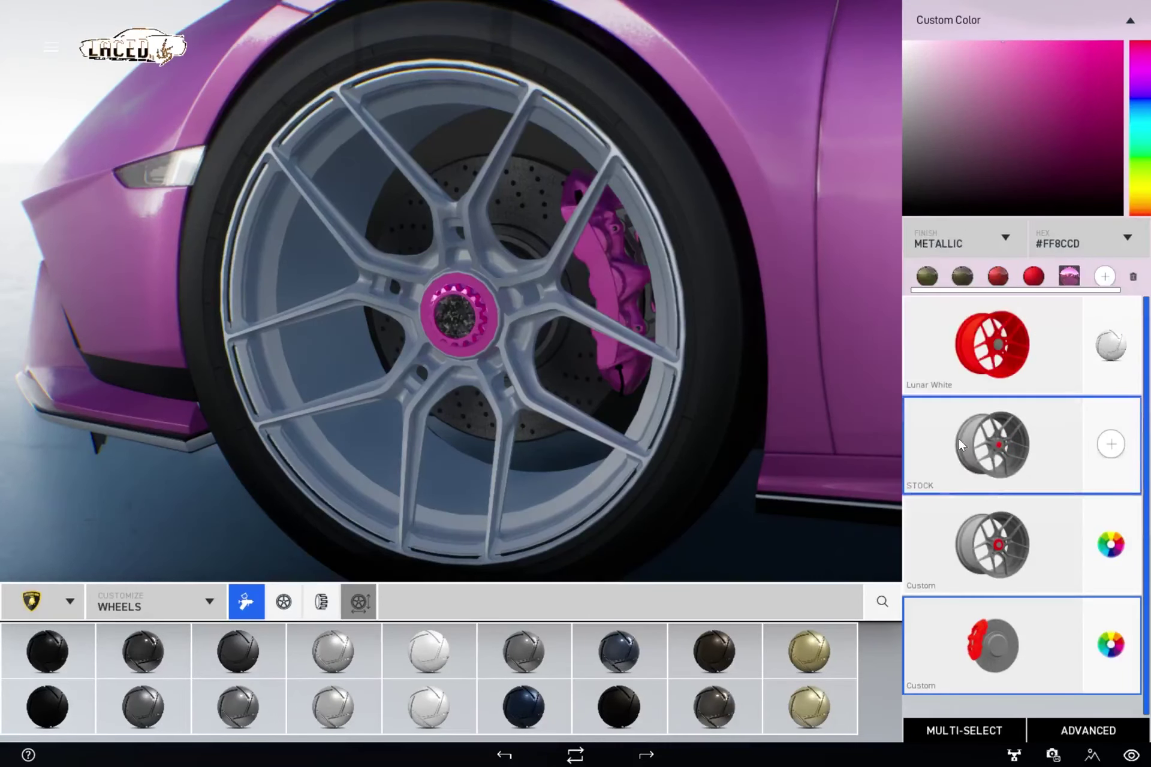
pyautogui.click(948, 243)
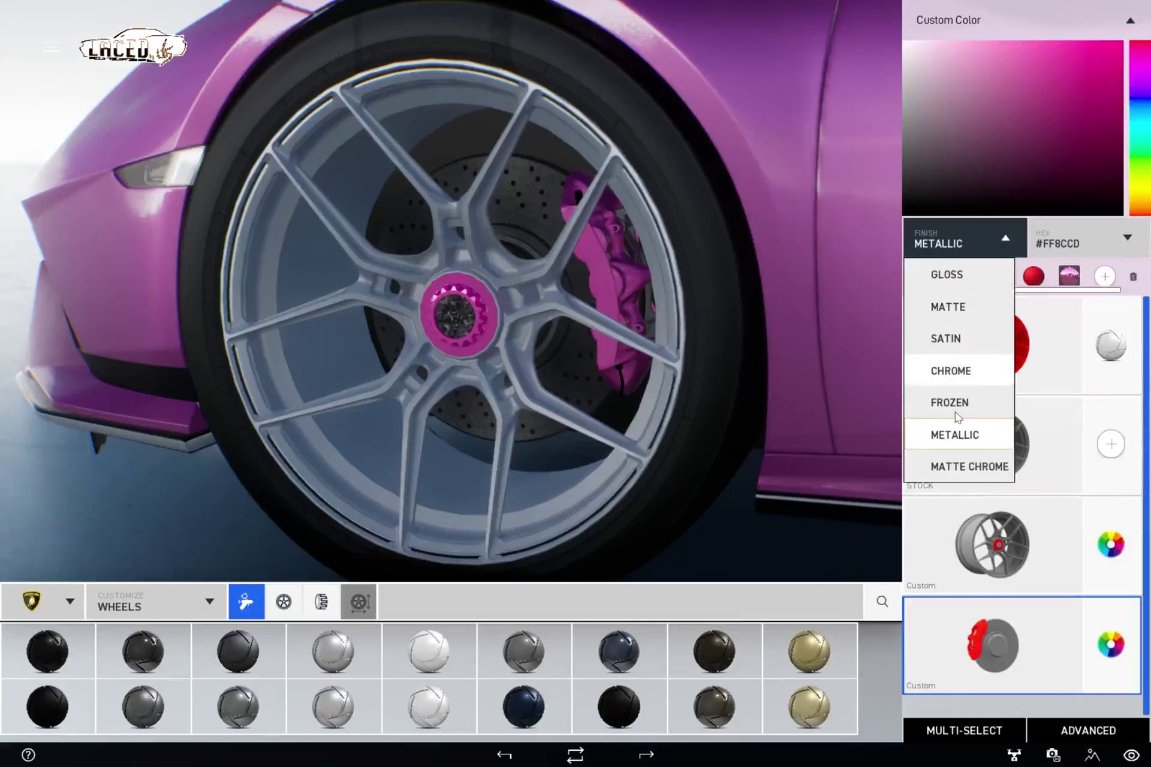
pyautogui.click(955, 466)
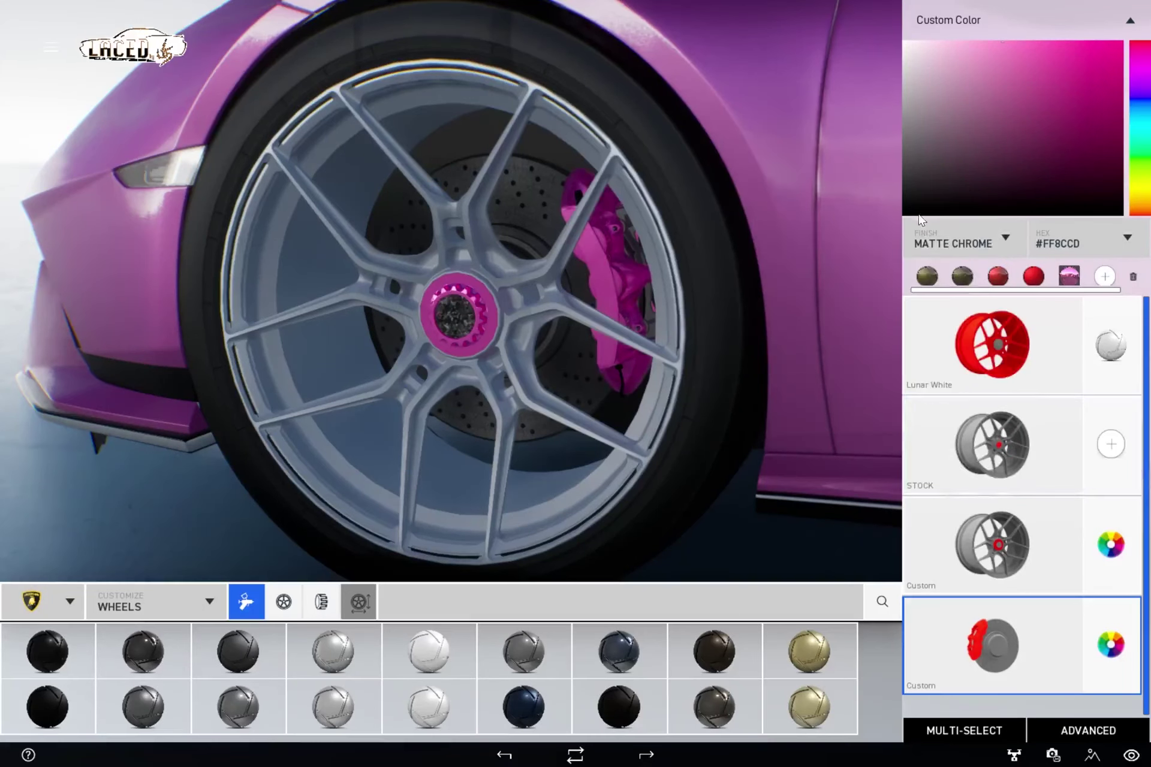
pyautogui.click(953, 243)
pyautogui.click(930, 375)
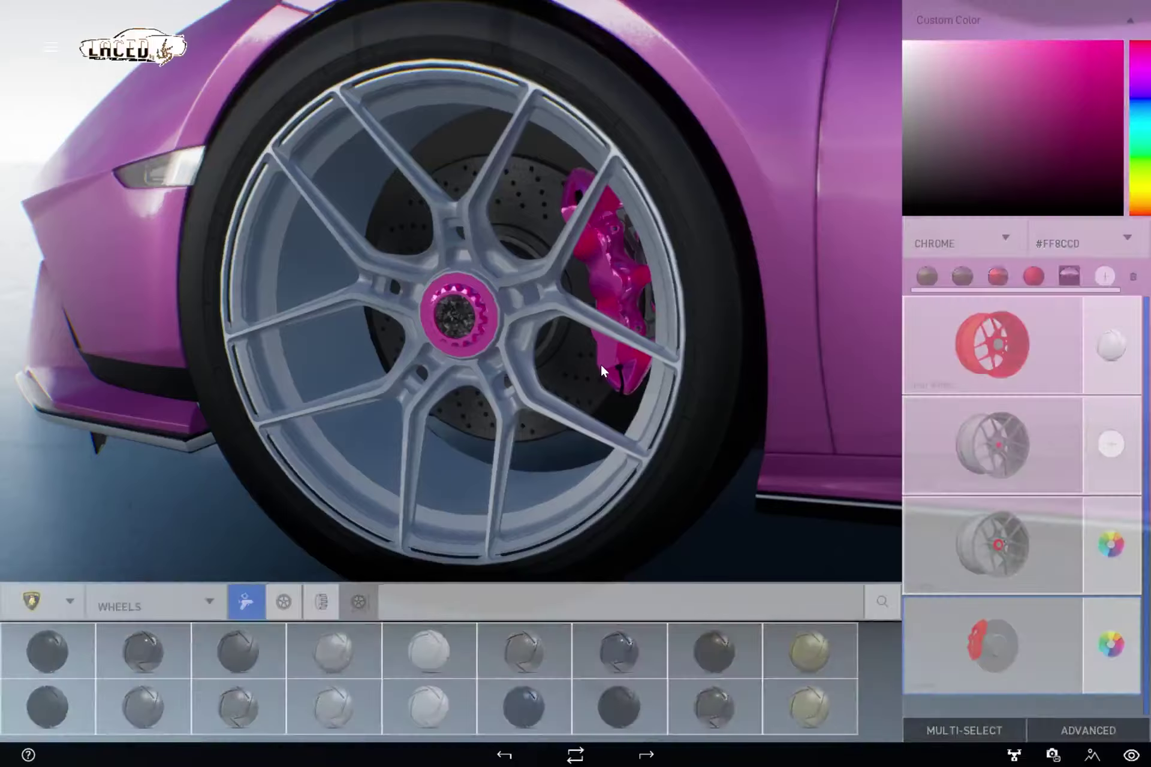
pyautogui.moveTo(601, 365); pyautogui.dragTo(694, 383)
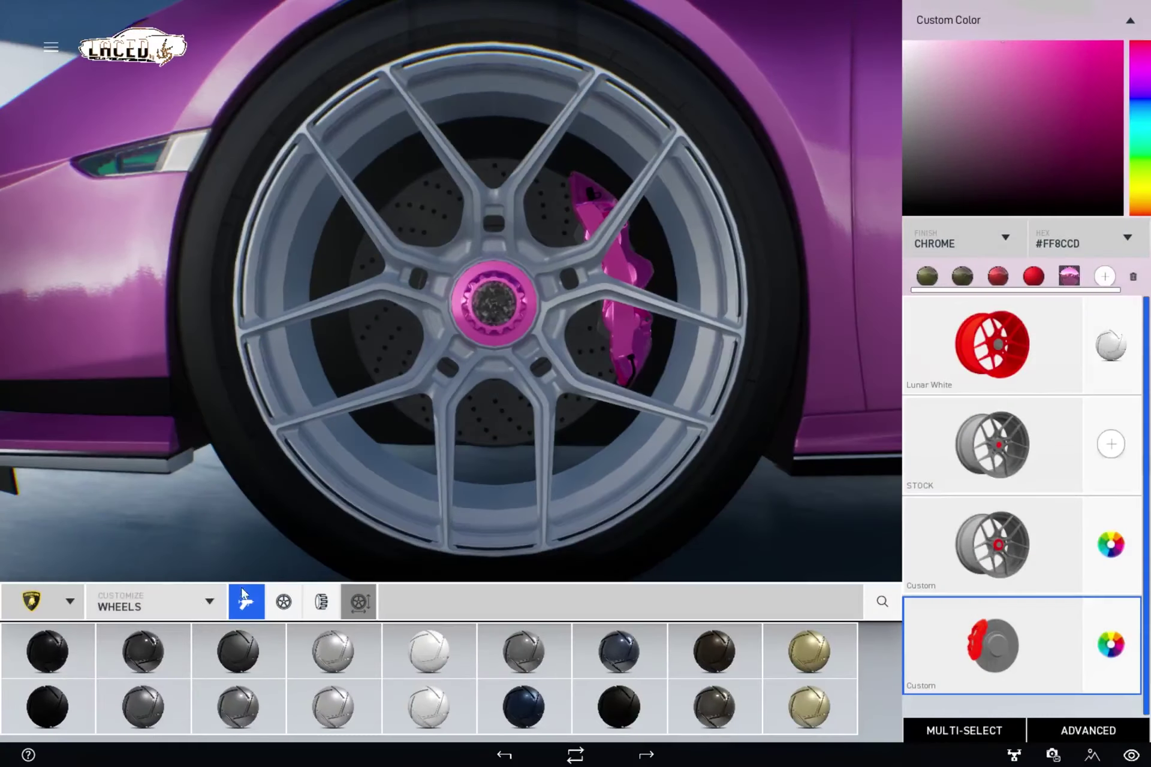
# - Switch from wheel customization to window tints and bring the whole car into view
pyautogui.click(211, 604)
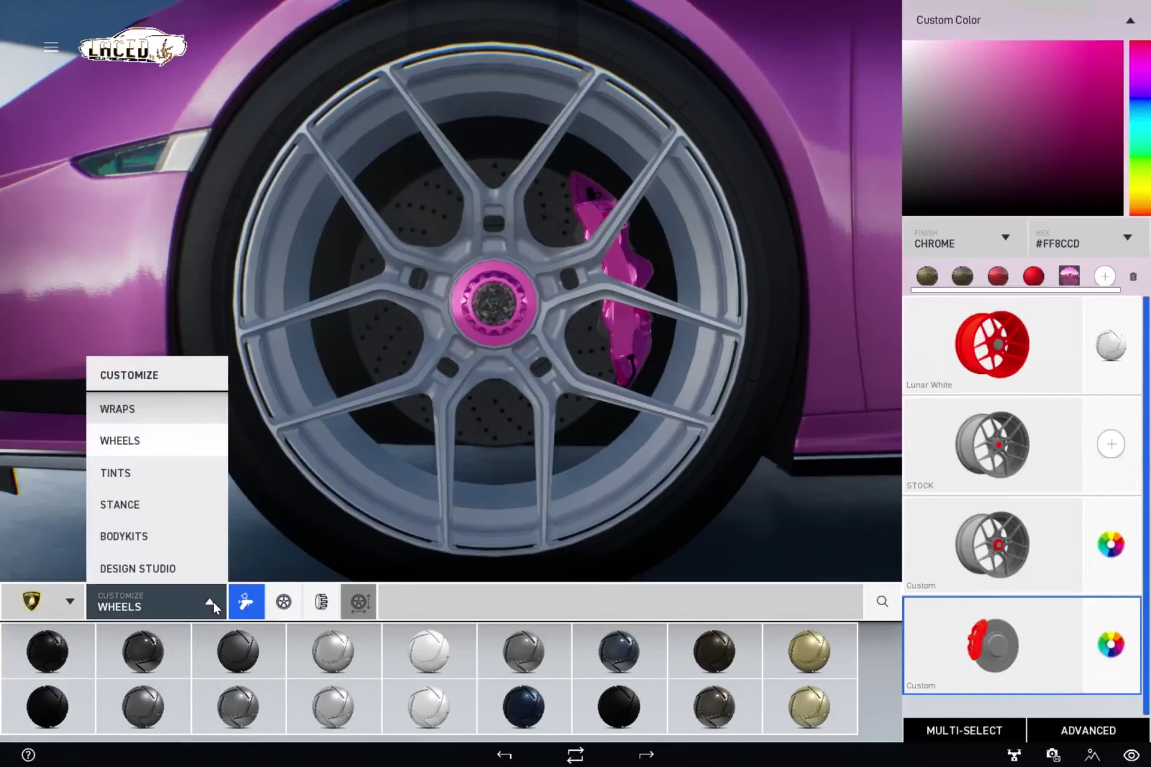
pyautogui.click(126, 473)
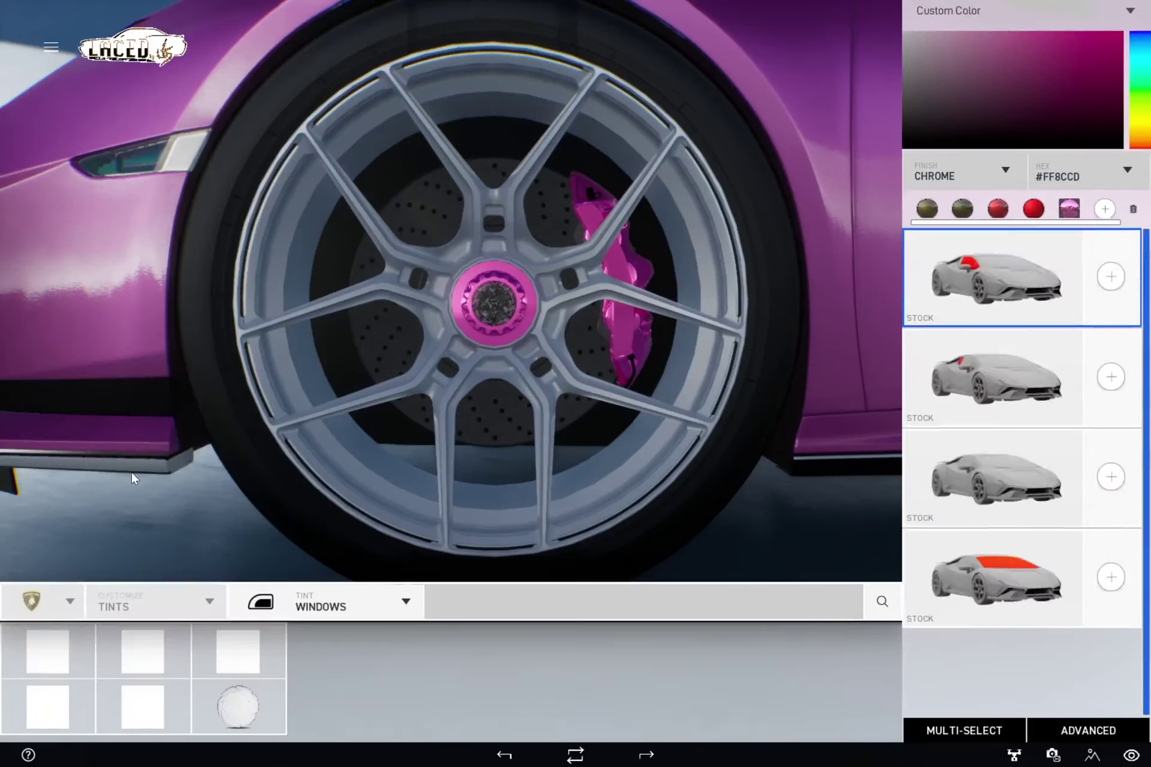
pyautogui.moveTo(497, 389); pyautogui.dragTo(542, 339)
pyautogui.scroll(-5, 581, 285)
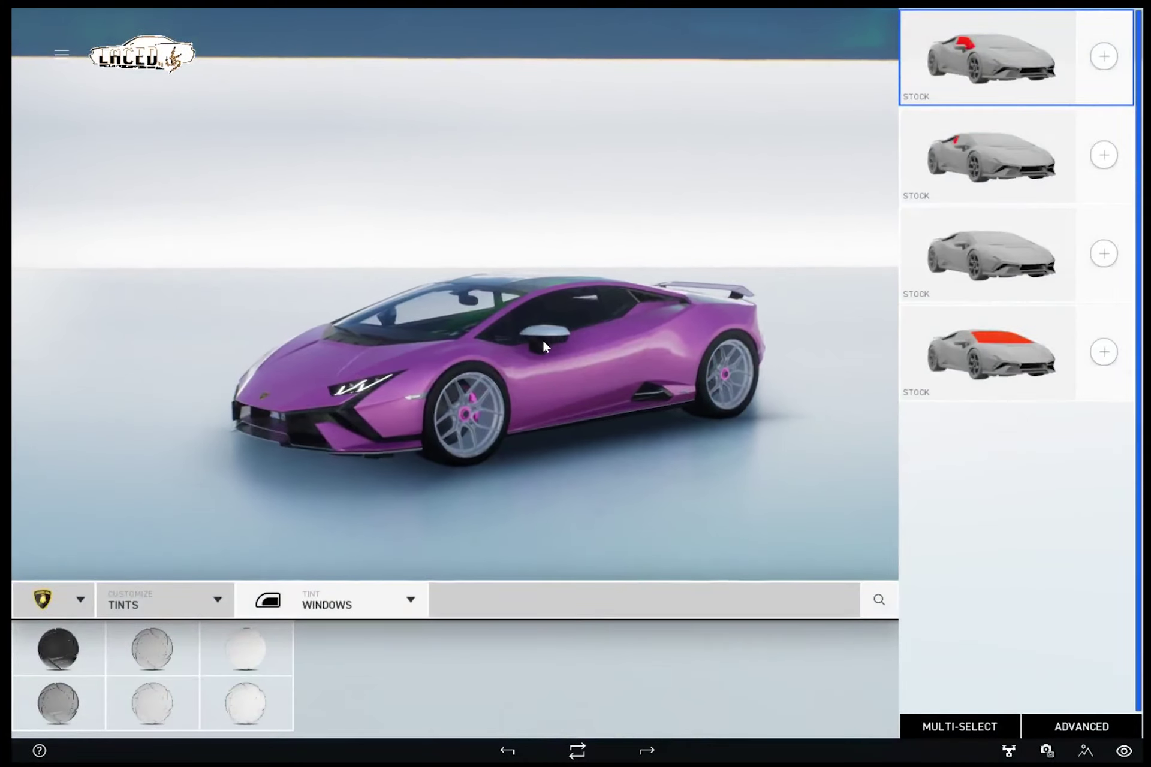
pyautogui.scroll(5, 543, 340)
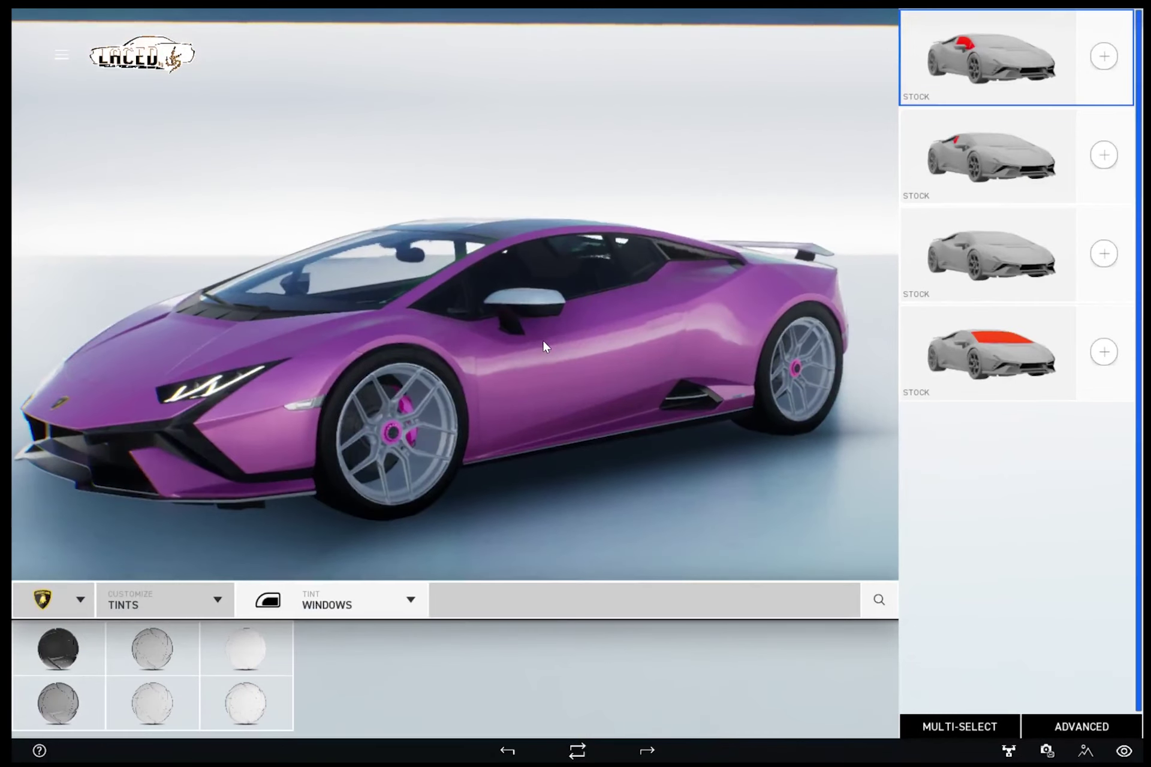
# - Select the first three window parts together, leaving out the windshield, and apply the 5% window tint
pyautogui.click(933, 728)
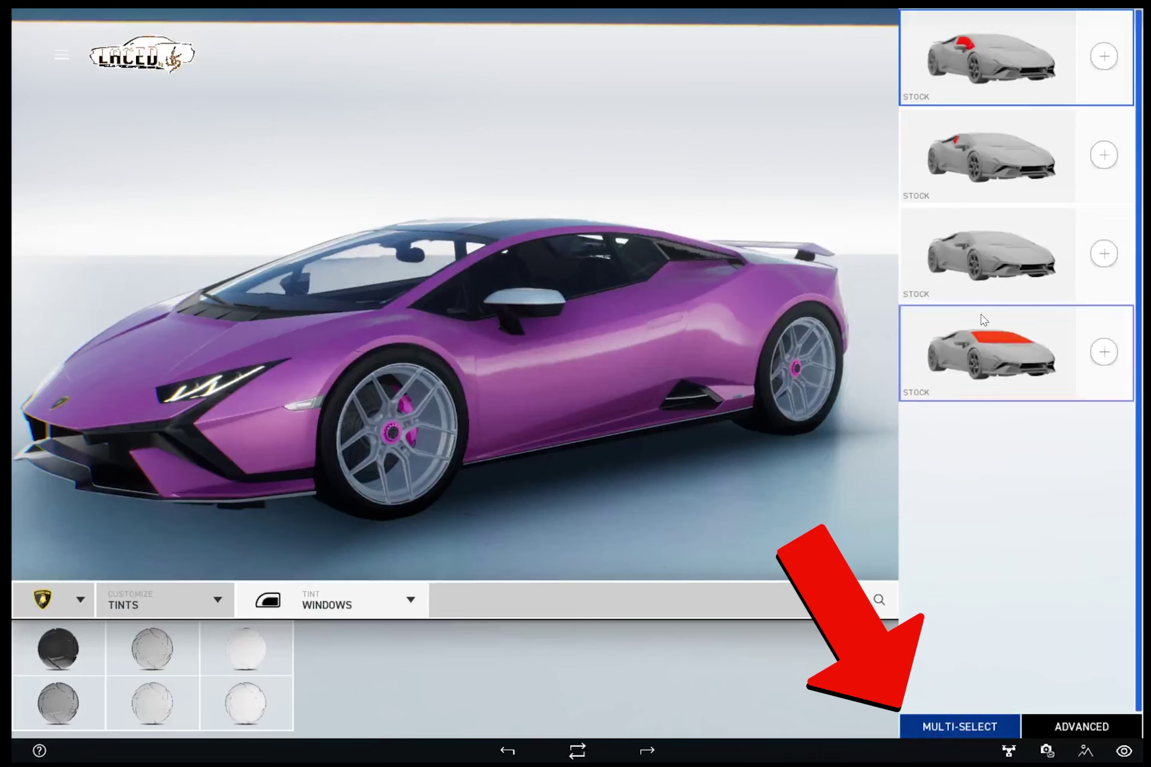
pyautogui.click(971, 142)
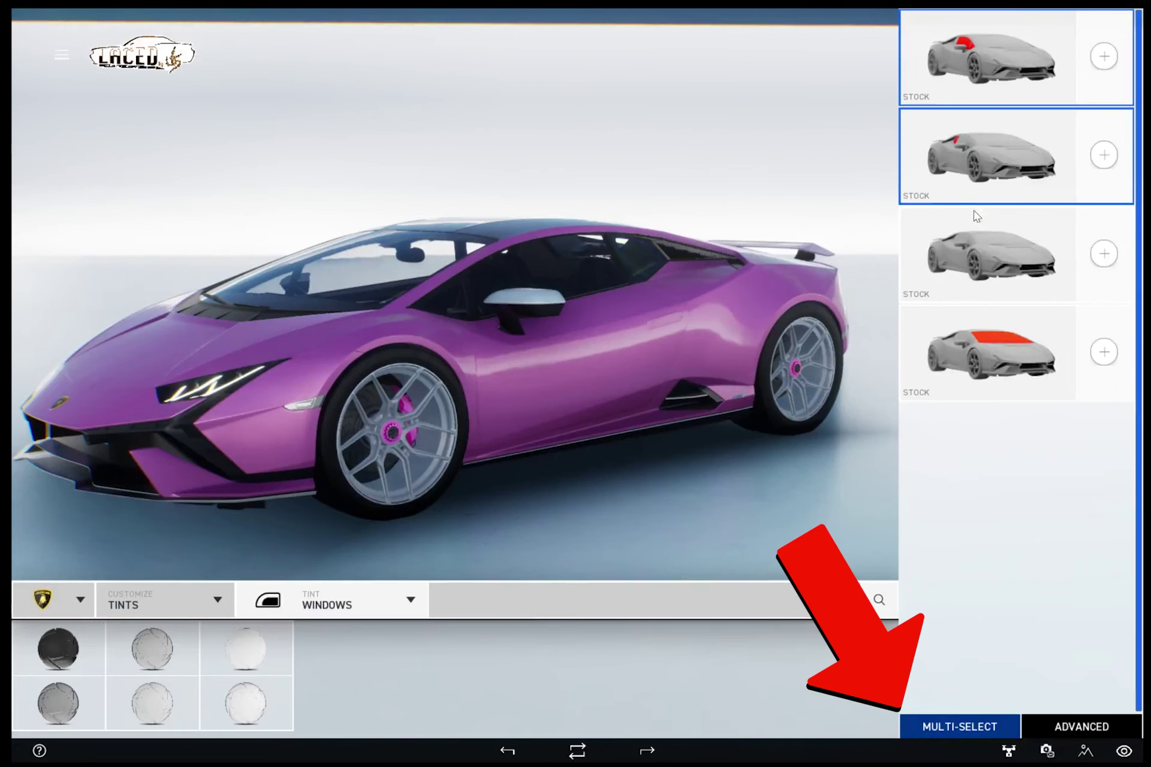
pyautogui.click(980, 240)
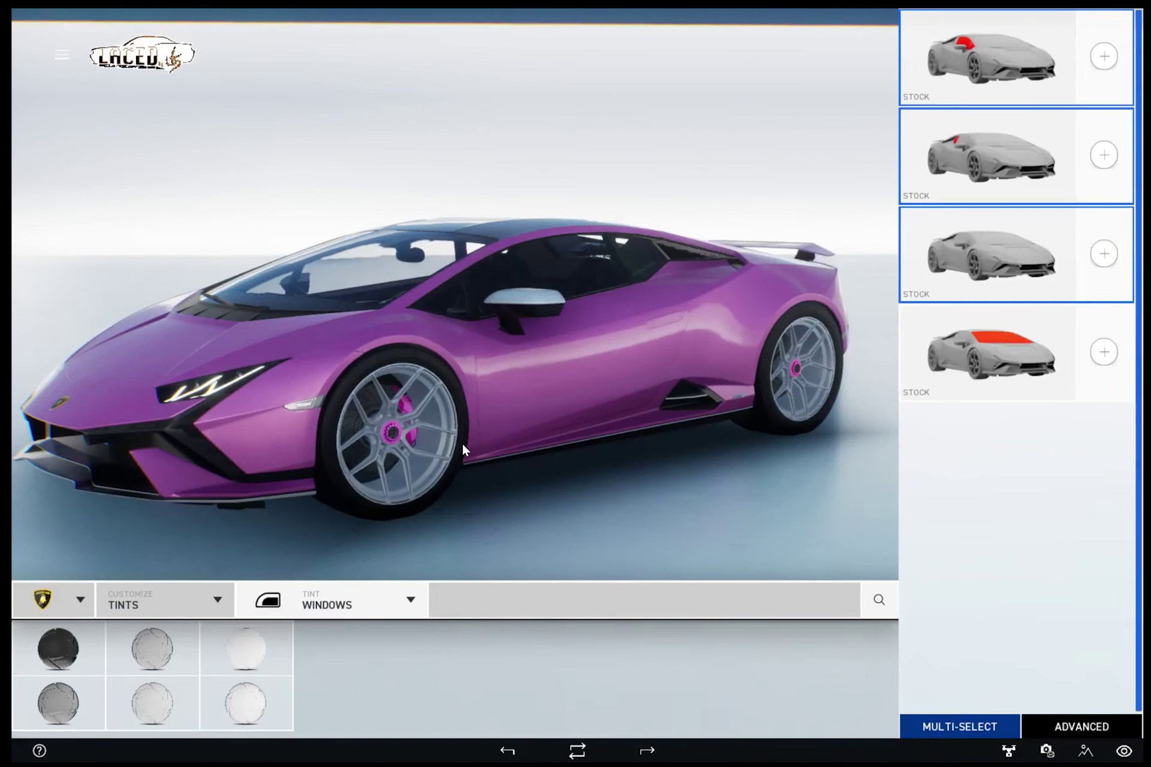
pyautogui.click(62, 644)
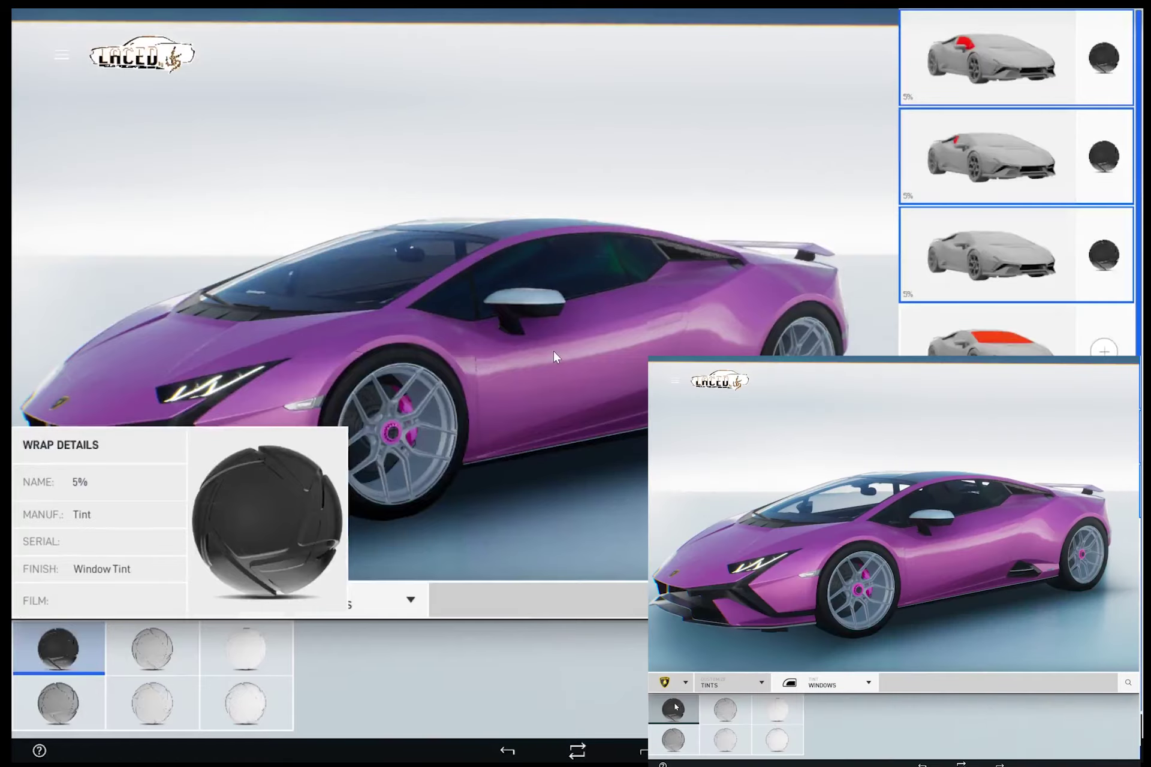
# - Select only the windshield, try the 5% tint on it, and change it to the 50% tint
pyautogui.moveTo(376, 343); pyautogui.dragTo(460, 294)
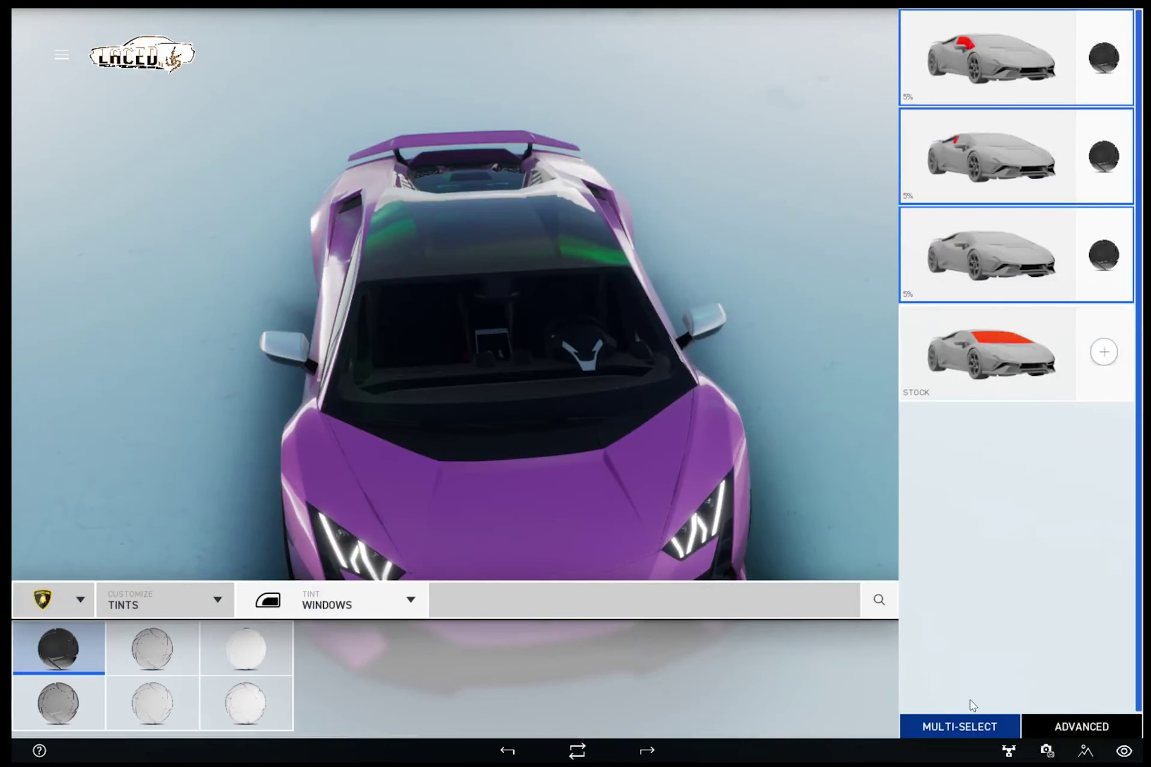
pyautogui.click(970, 726)
pyautogui.click(984, 340)
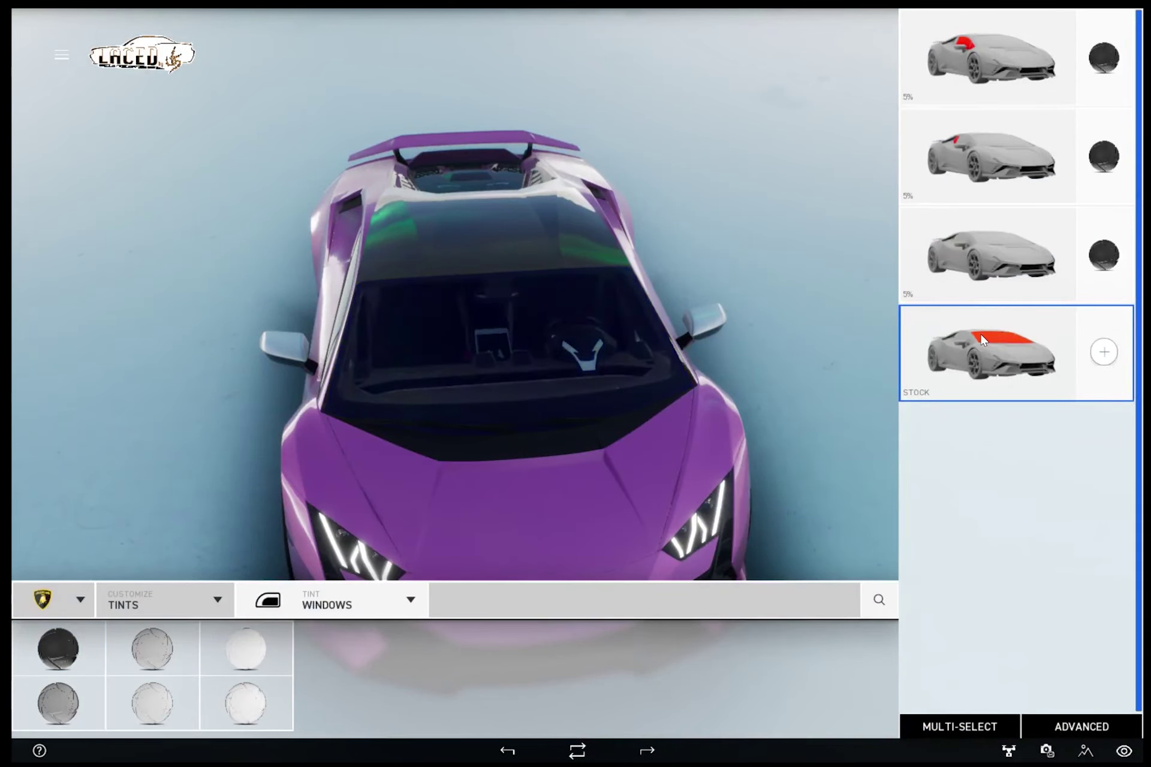
pyautogui.click(85, 635)
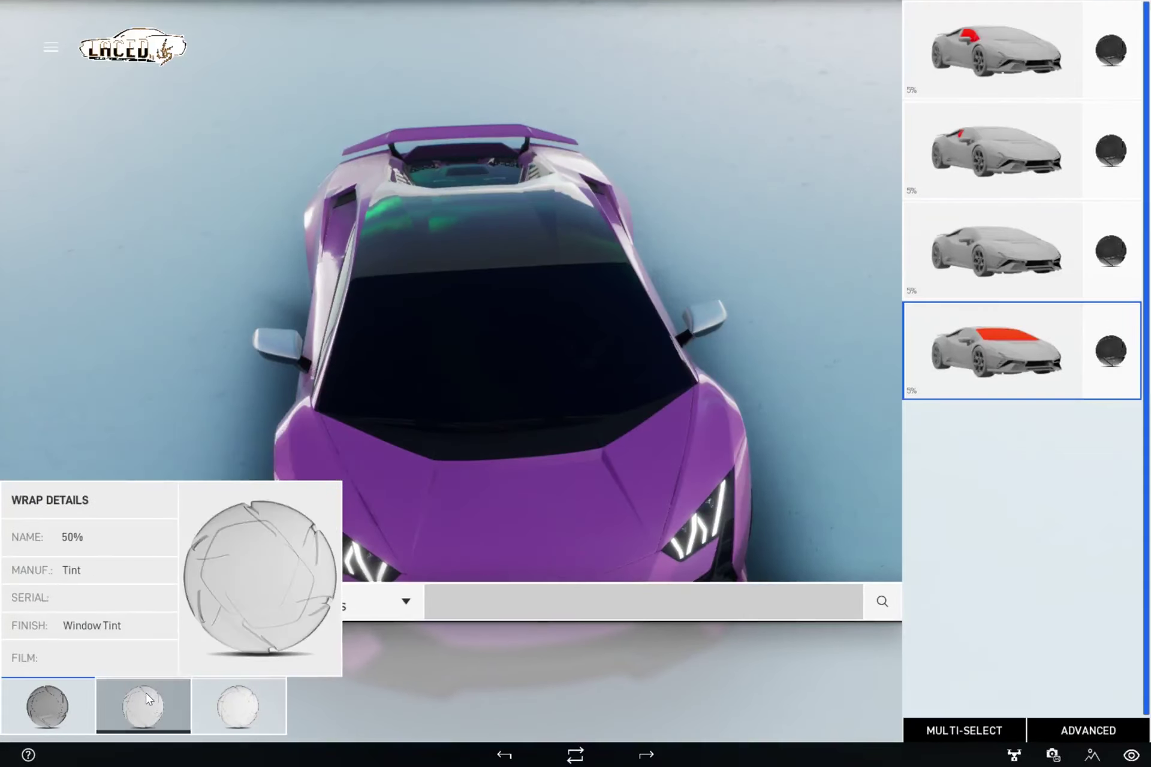
pyautogui.click(146, 694)
pyautogui.moveTo(601, 474); pyautogui.dragTo(478, 434)
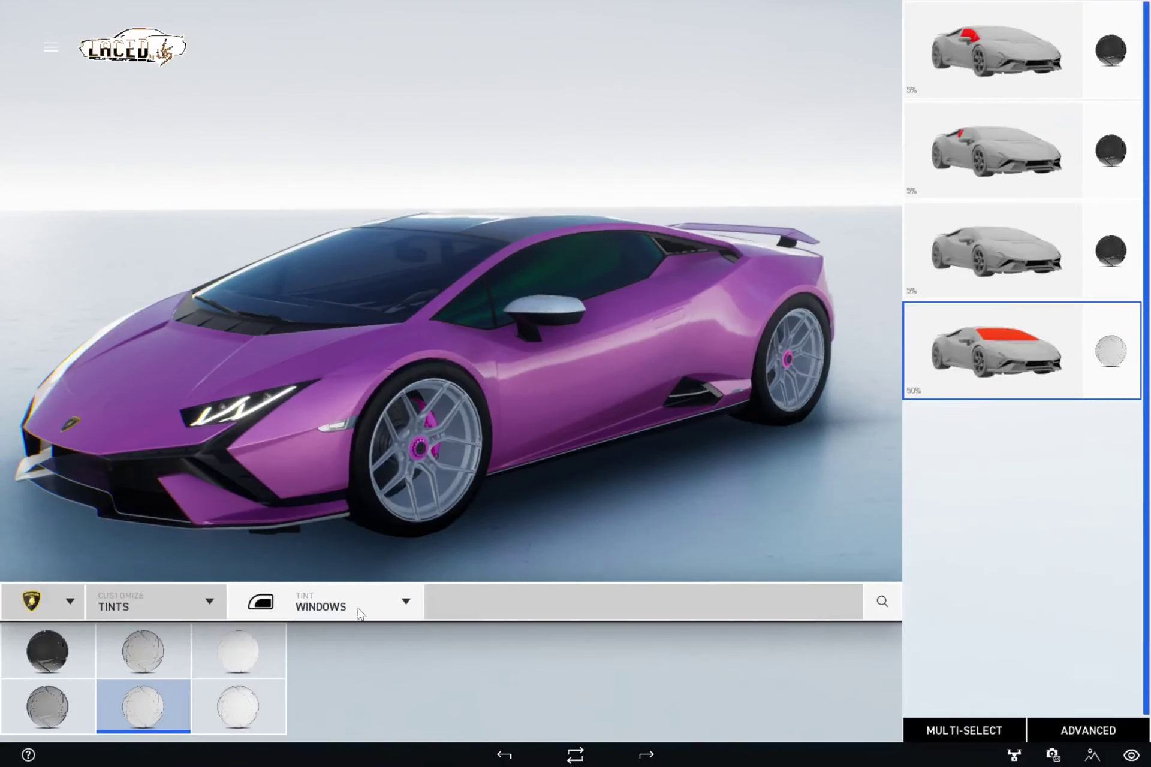
# - Switch from window to light tints and apply the Limo tint to the taillights, front side markers and remaining rear lights, leaving out the headlights
pyautogui.click(358, 610)
pyautogui.click(329, 578)
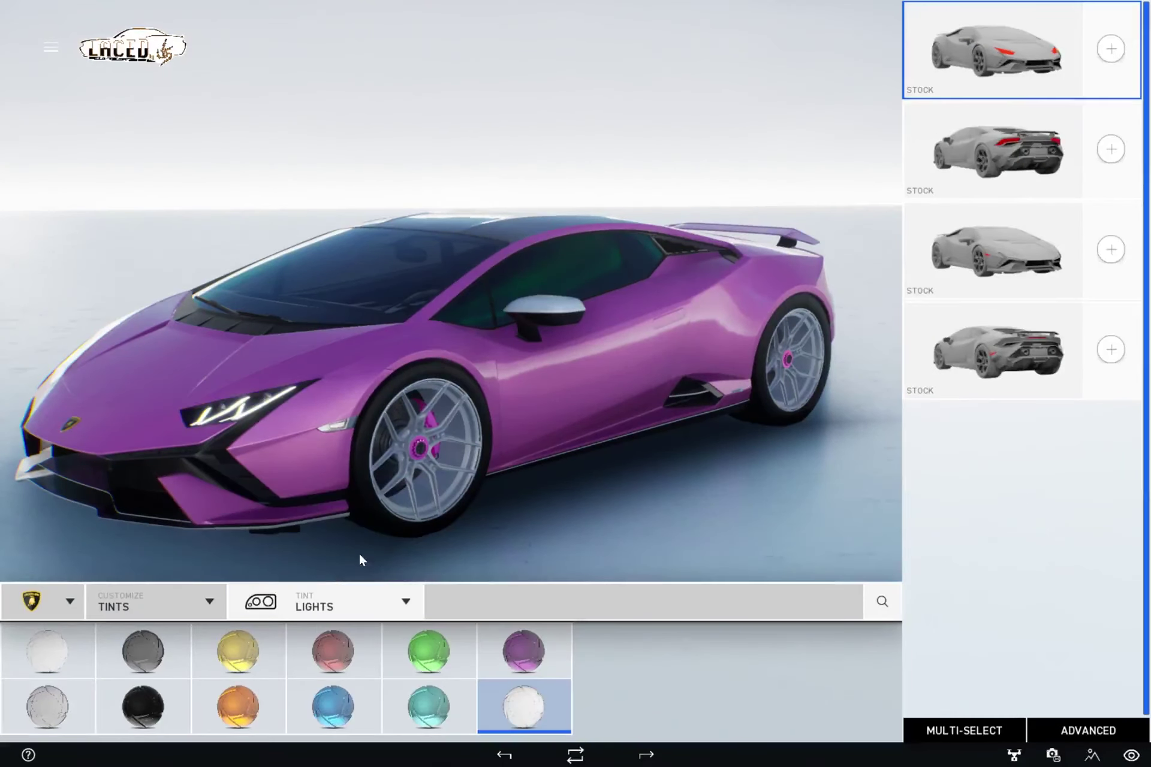
pyautogui.click(966, 727)
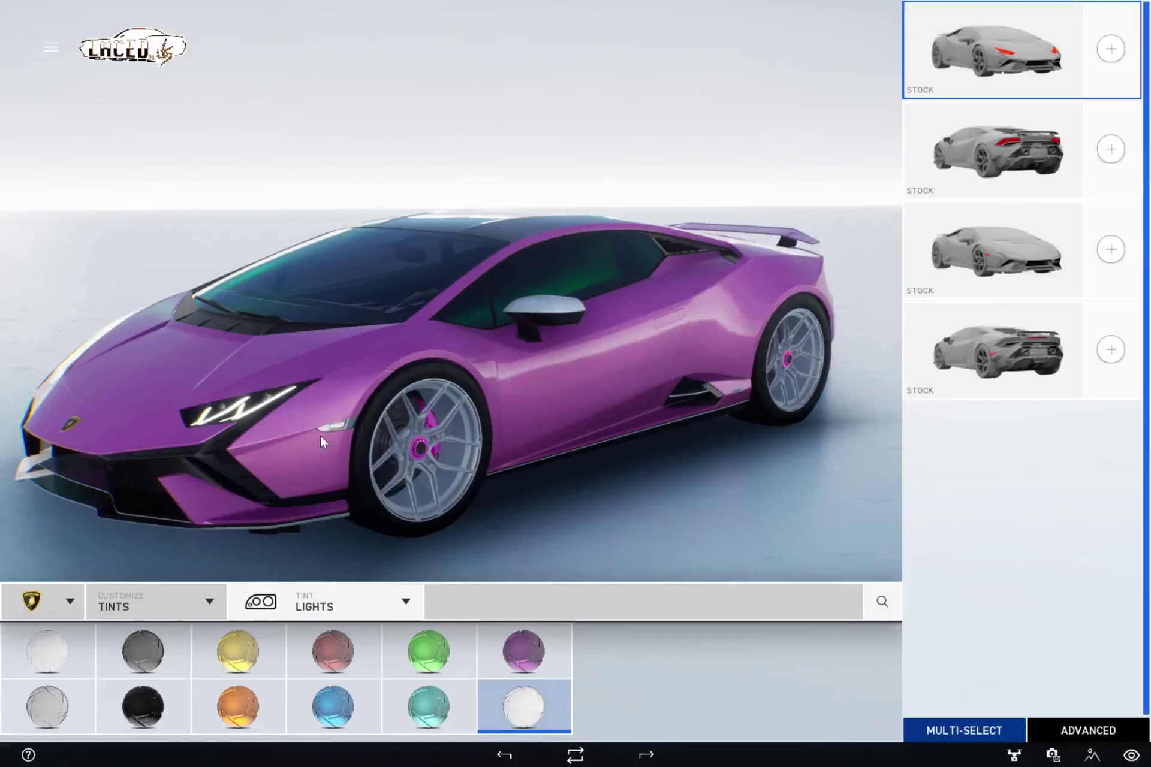
pyautogui.click(942, 236)
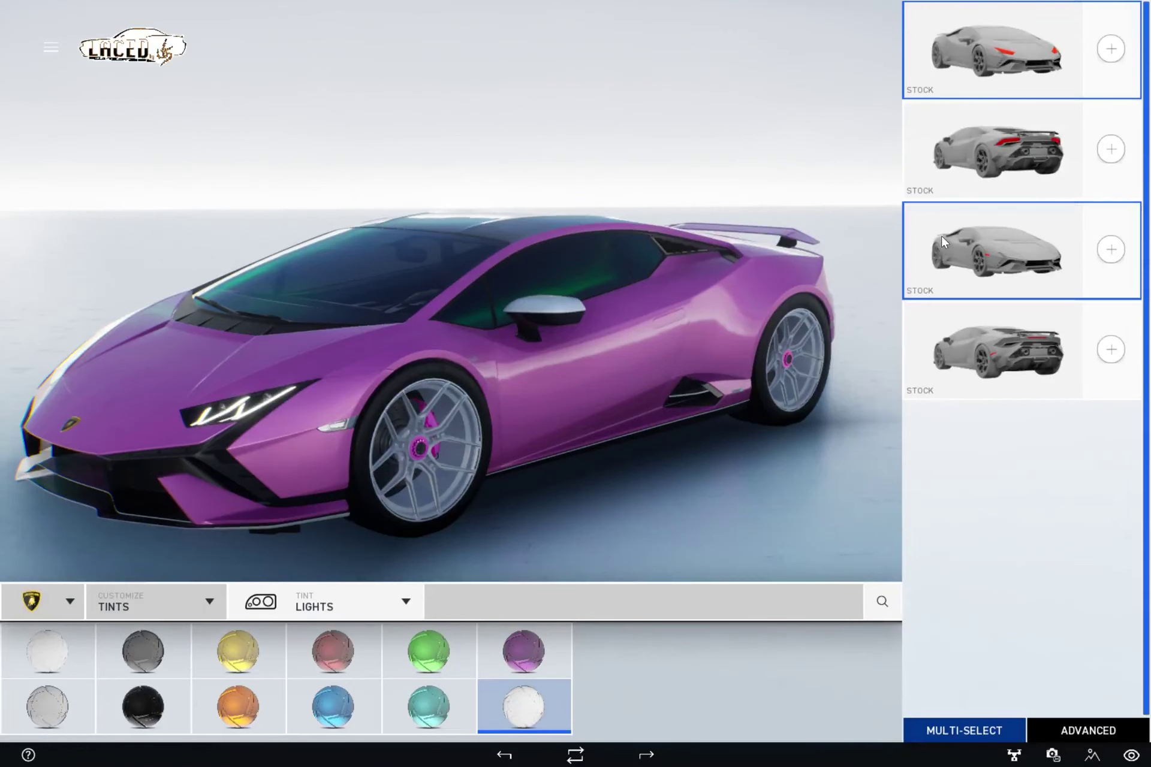
pyautogui.click(978, 161)
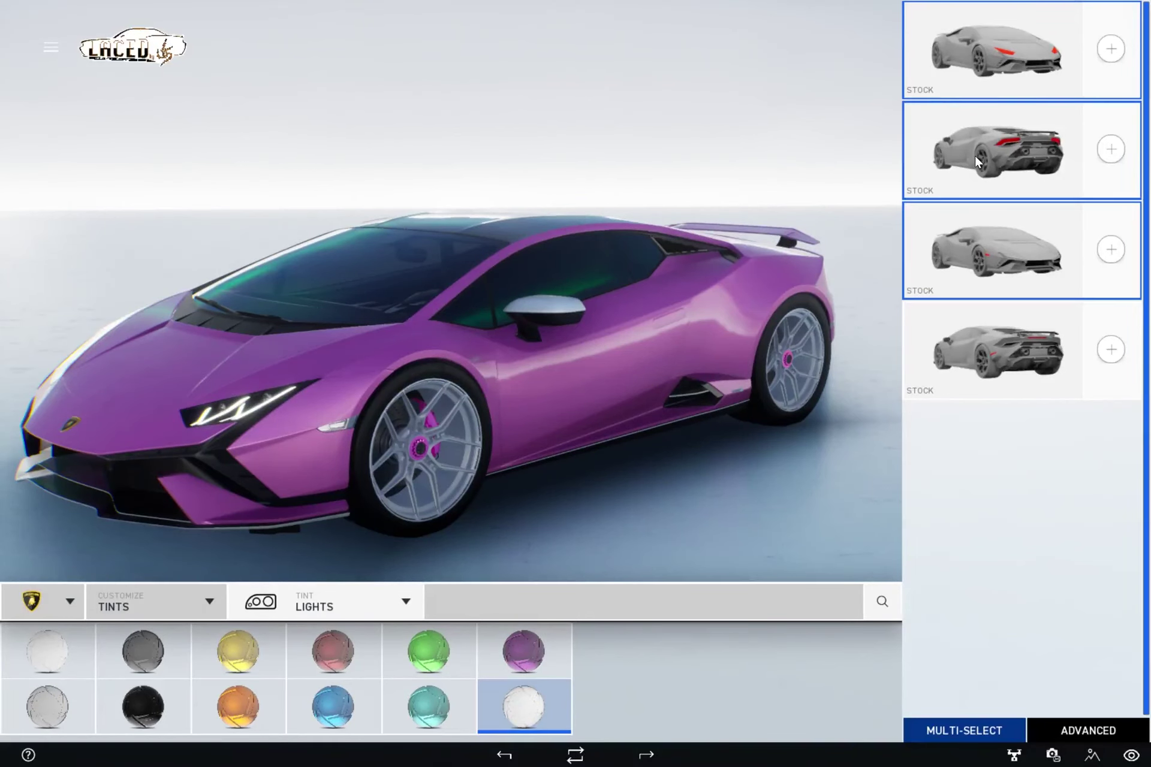
pyautogui.click(1006, 46)
pyautogui.click(966, 350)
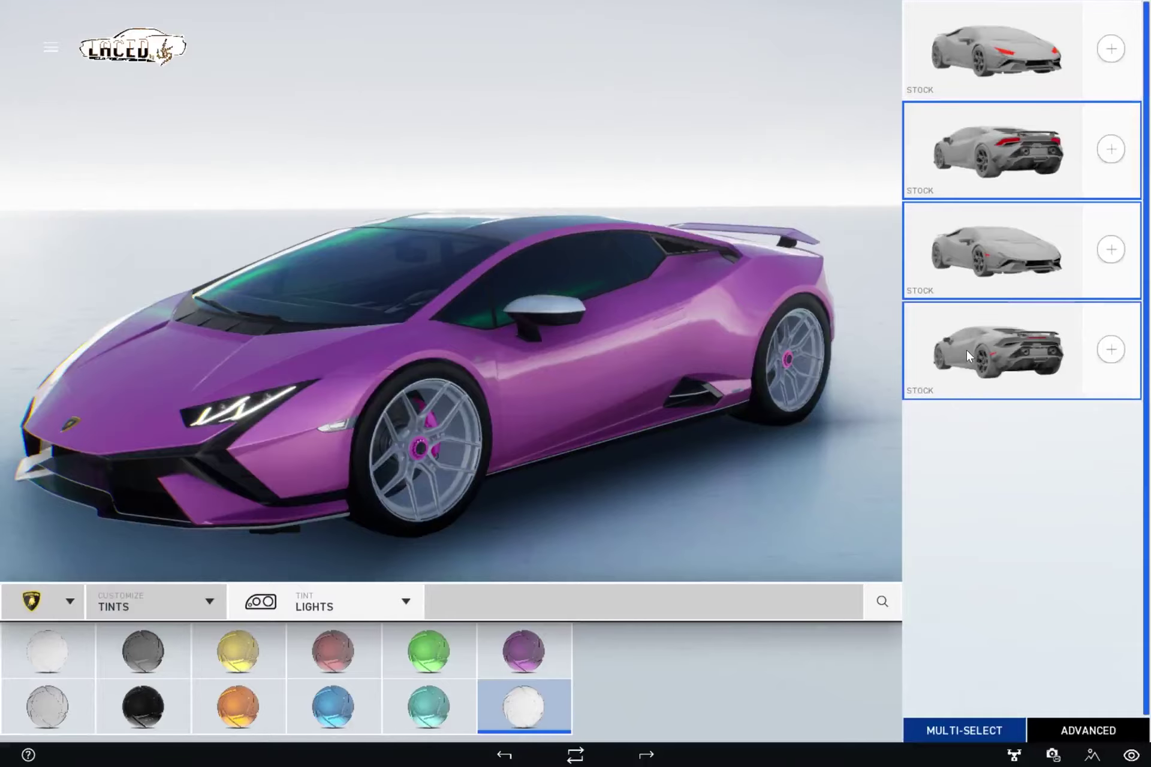
pyautogui.moveTo(817, 317); pyautogui.dragTo(554, 304)
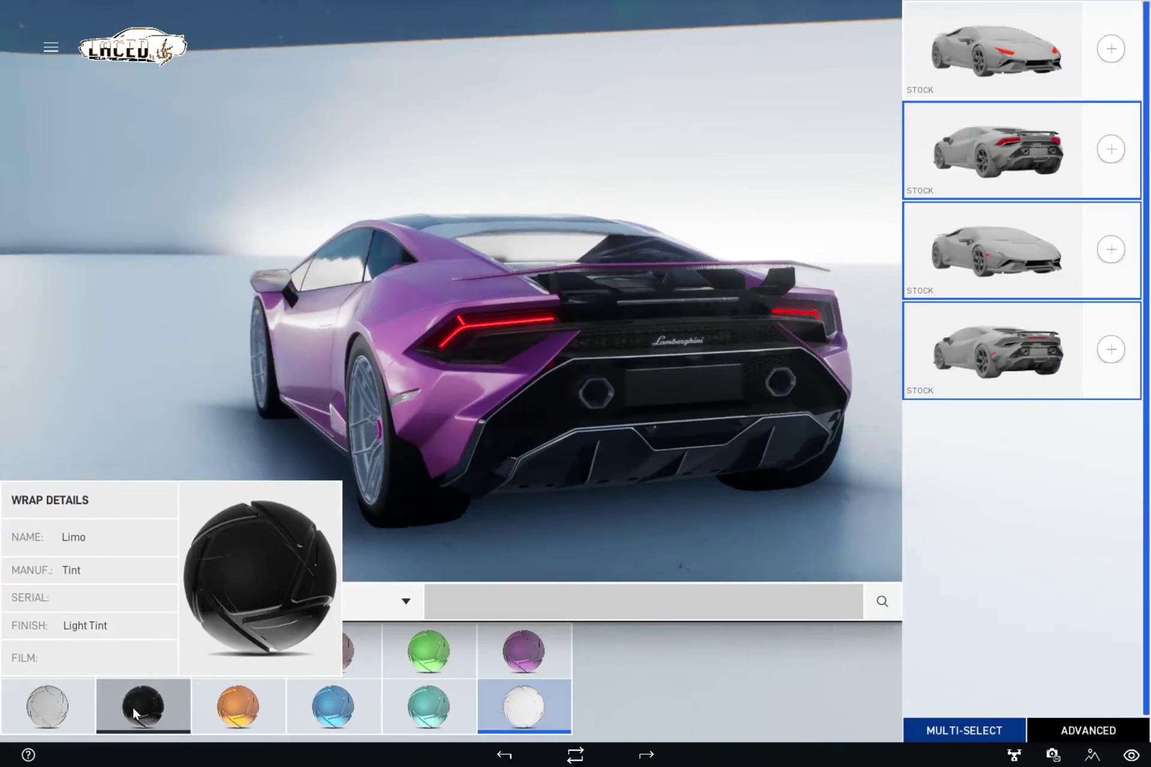
pyautogui.click(132, 706)
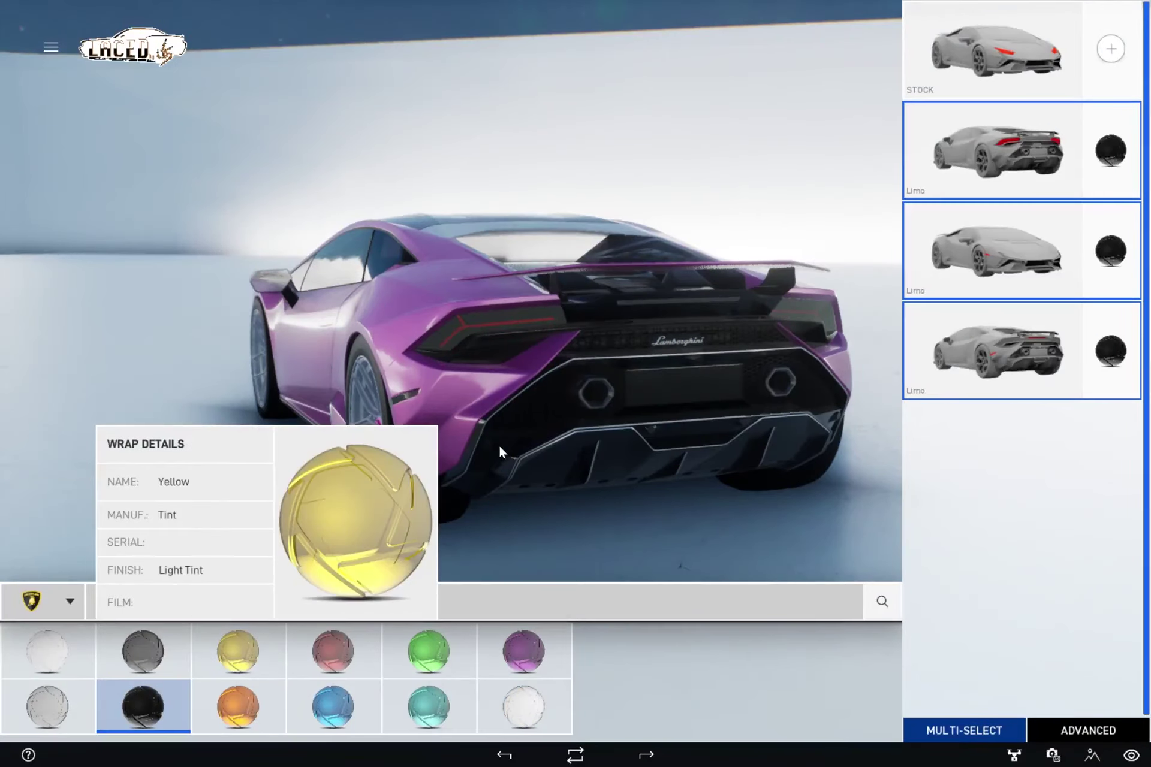
# - Select only the headlights, try the Red and Dark Smoke tints on them, and settle on the Purple tint
pyautogui.moveTo(500, 449); pyautogui.dragTo(603, 450)
pyautogui.moveTo(635, 456); pyautogui.dragTo(857, 462)
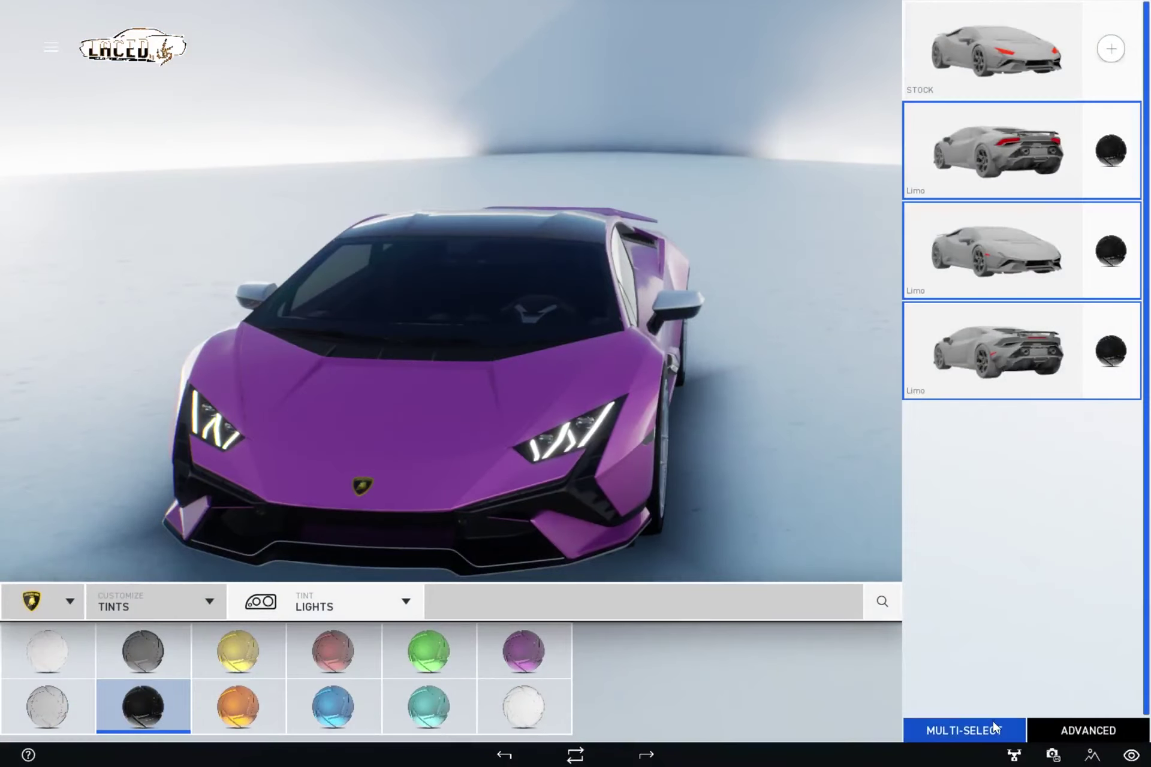
pyautogui.click(993, 721)
pyautogui.click(972, 55)
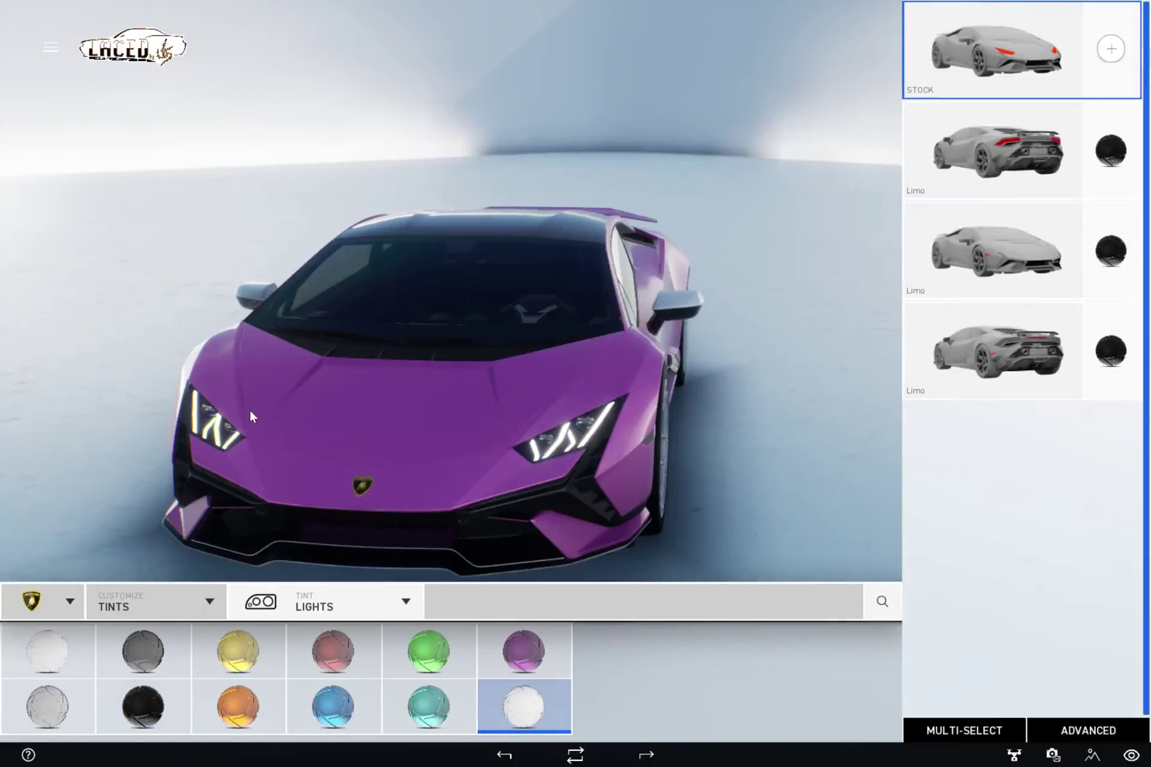
pyautogui.moveTo(268, 640)
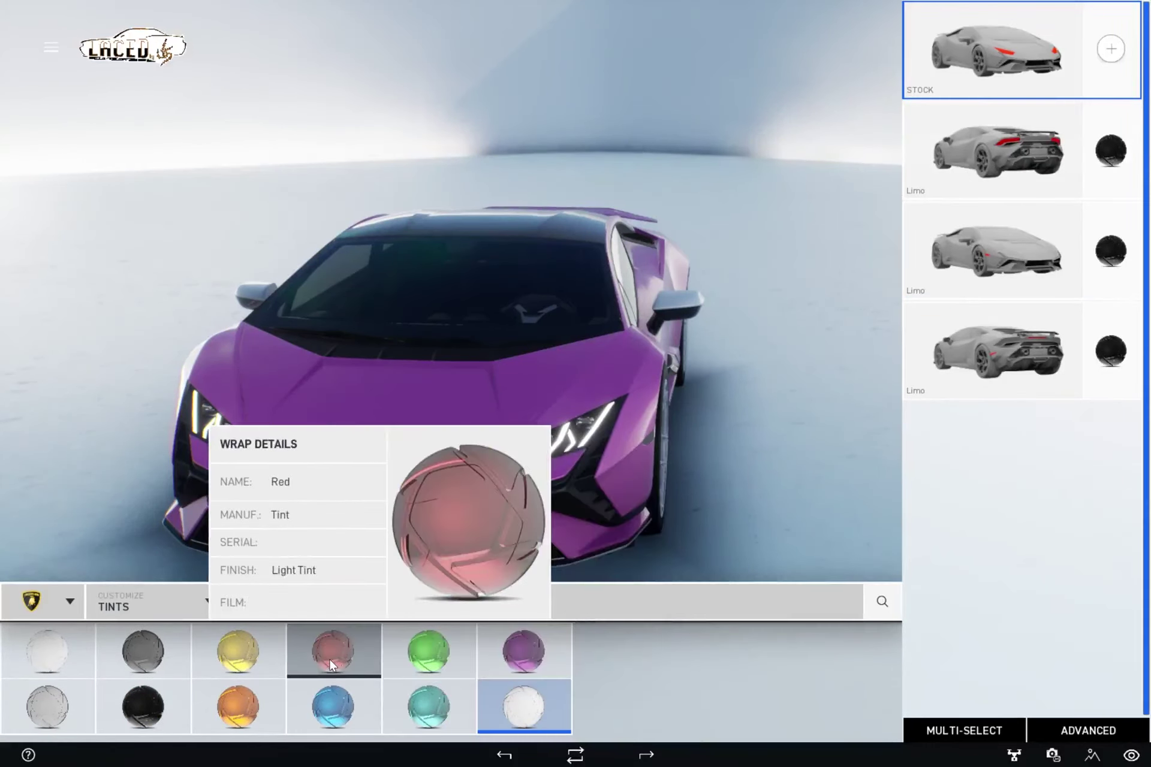
pyautogui.click(330, 660)
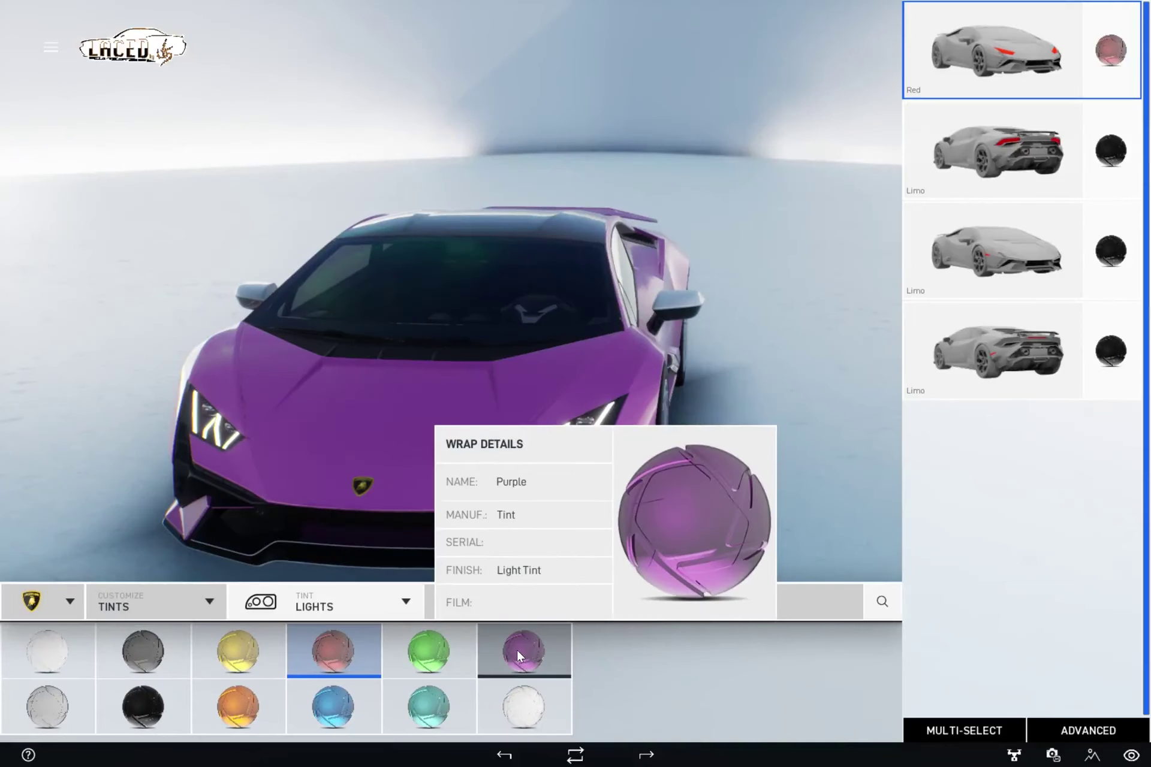
pyautogui.click(518, 655)
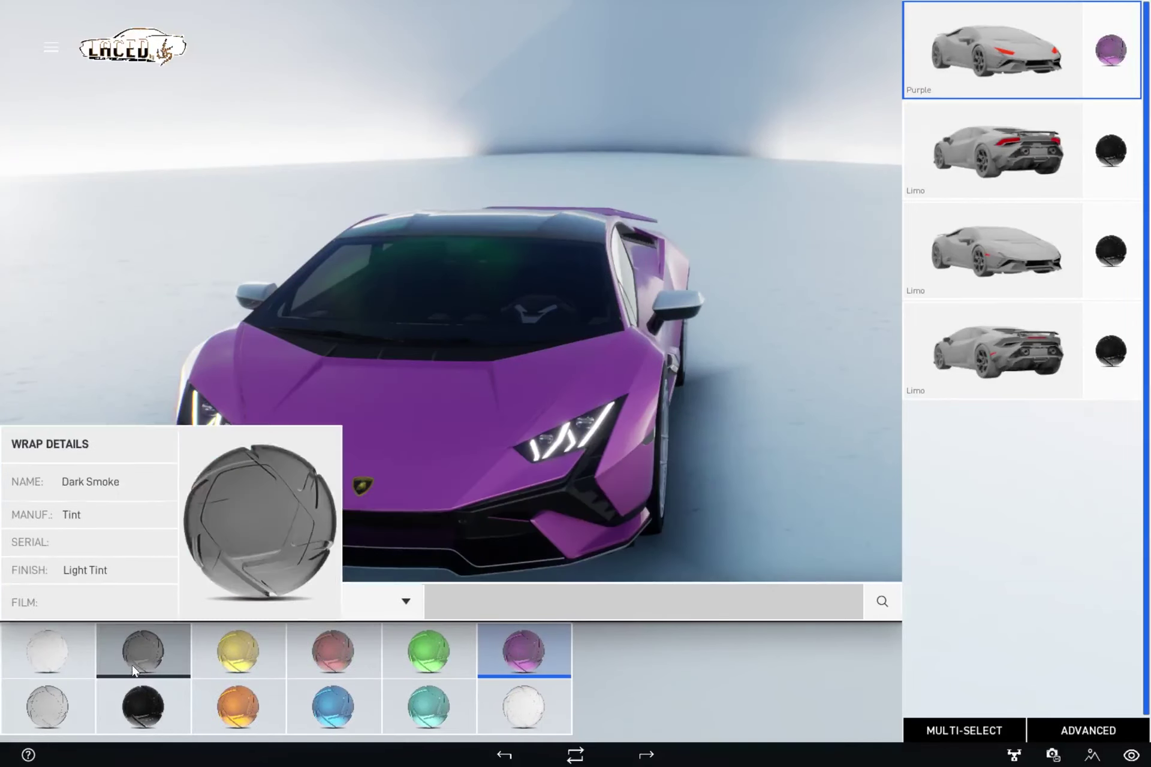
pyautogui.click(135, 659)
pyautogui.click(496, 649)
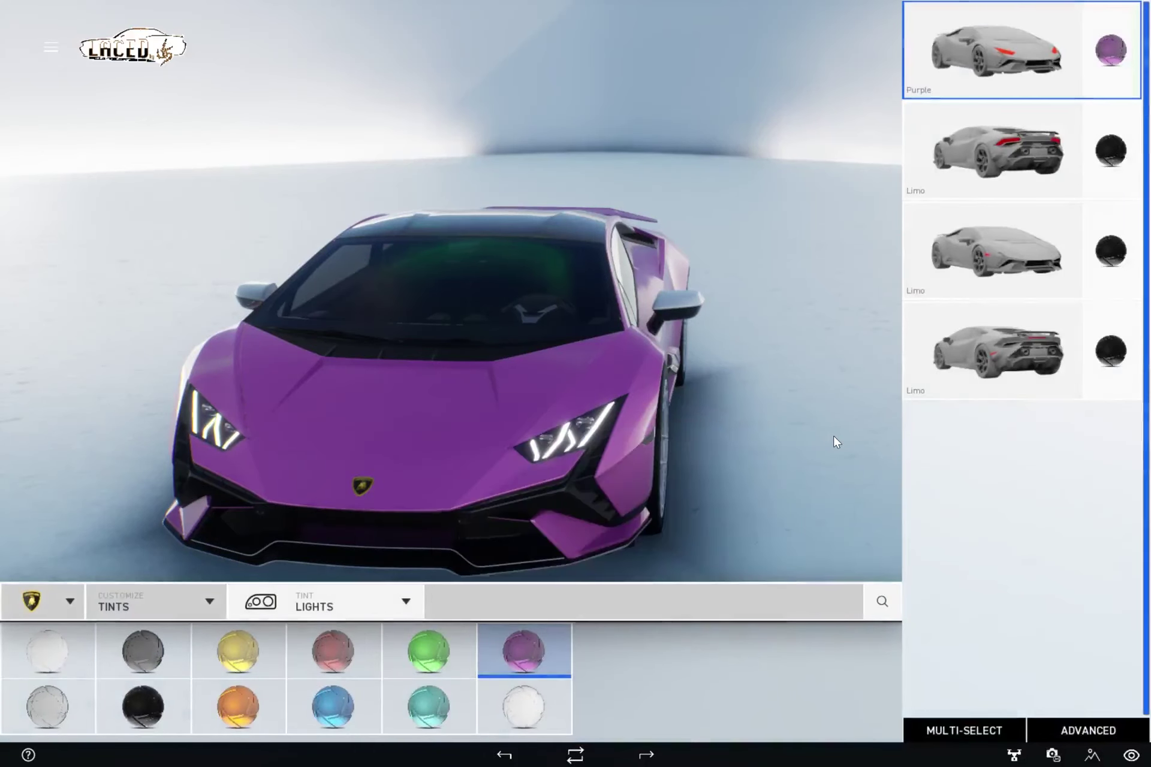
# - Switch to stance customization, lower the suspension slightly and add a little camber on all wheels
pyautogui.click(189, 595)
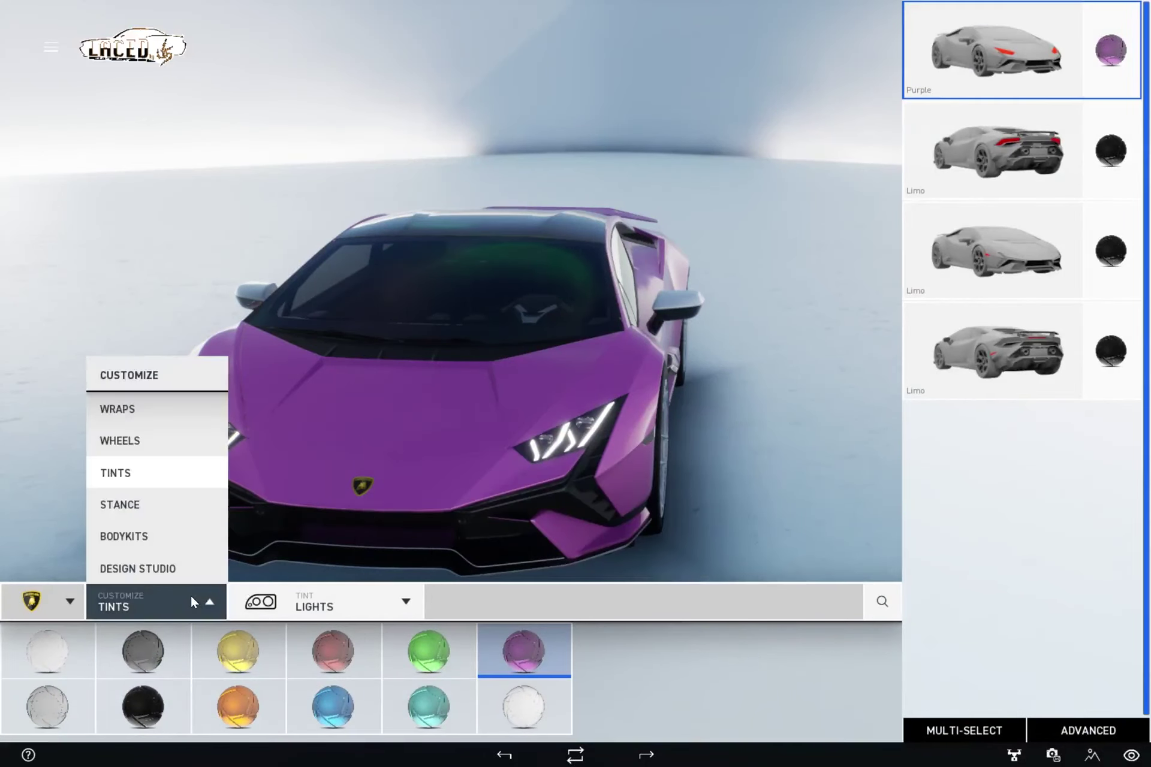
pyautogui.click(159, 502)
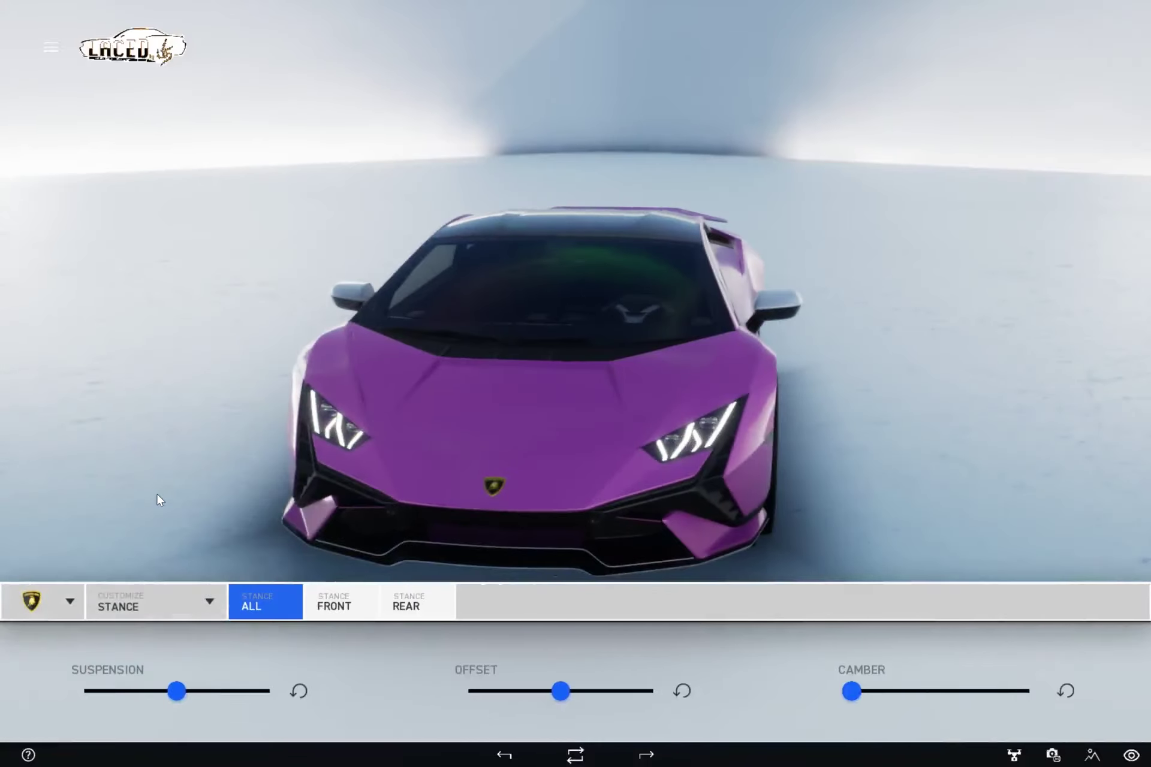
pyautogui.moveTo(854, 410); pyautogui.dragTo(651, 383)
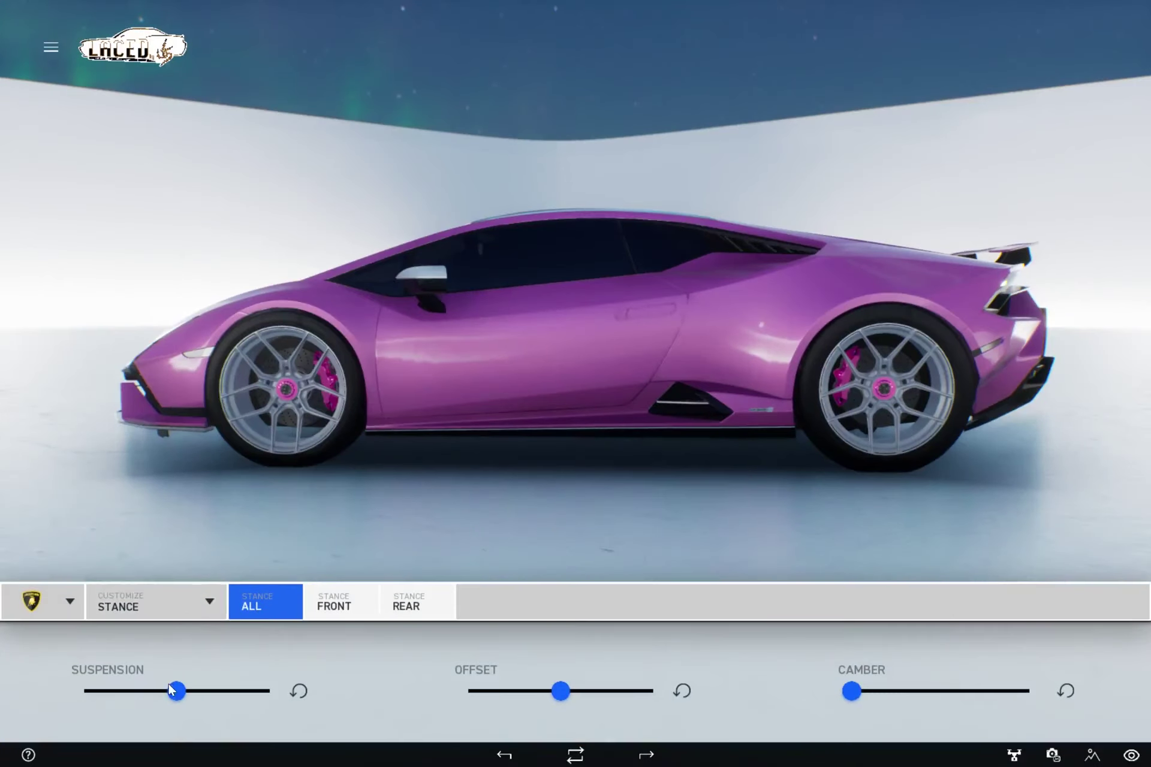
pyautogui.moveTo(174, 694)
pyautogui.mouseDown()
pyautogui.moveTo(303, 693)
pyautogui.moveTo(116, 690)
pyautogui.moveTo(177, 694)
pyautogui.moveTo(166, 694)
pyautogui.mouseUp()
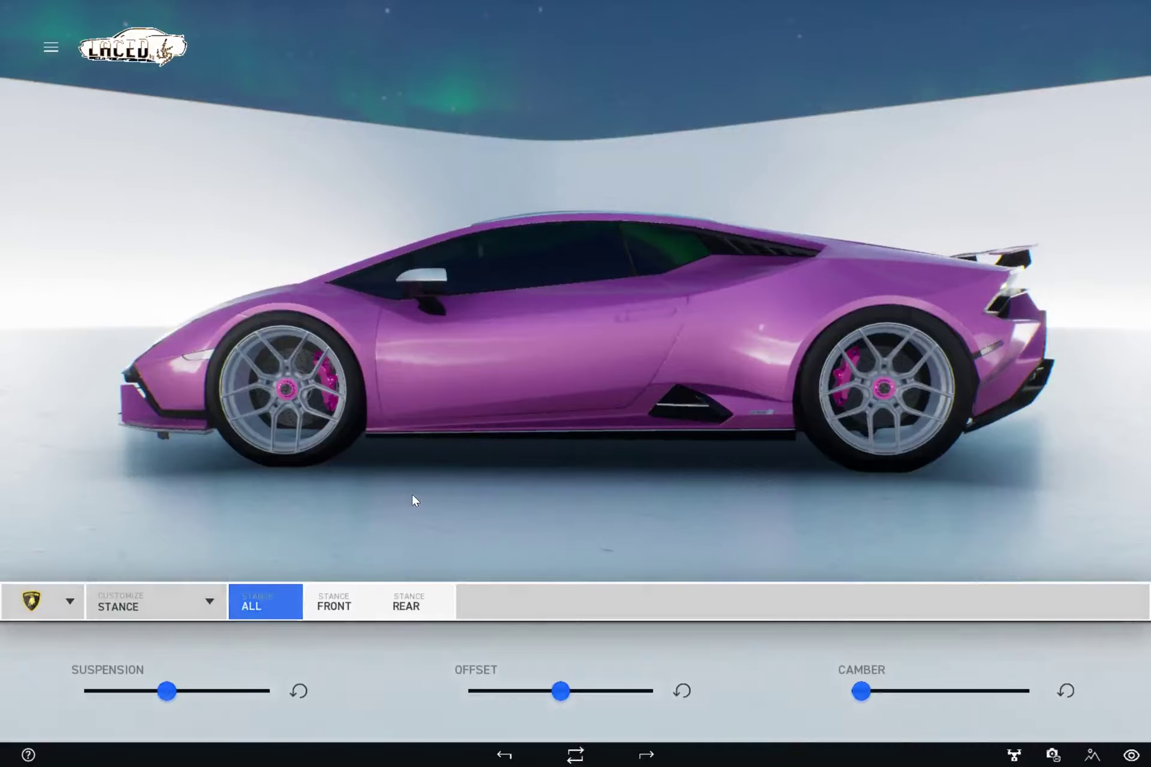
# - Reduce the offset of the front wheels slightly
pyautogui.moveTo(412, 494); pyautogui.dragTo(592, 512)
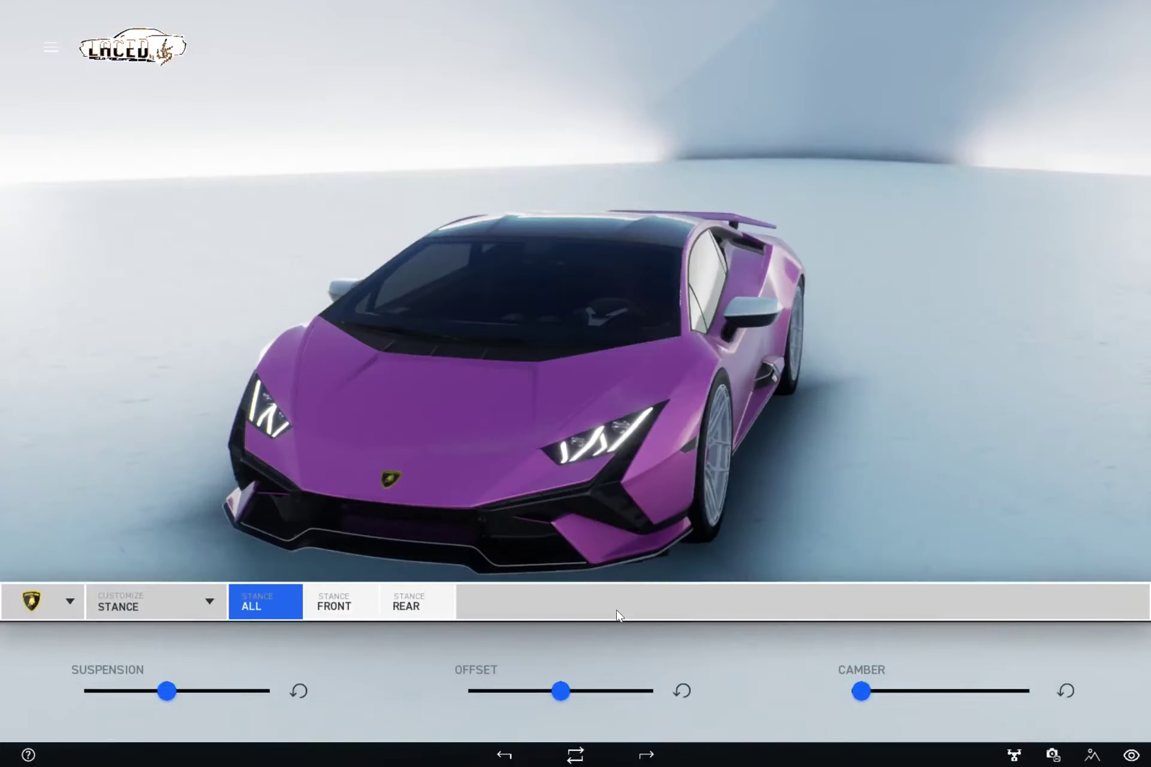
pyautogui.click(352, 610)
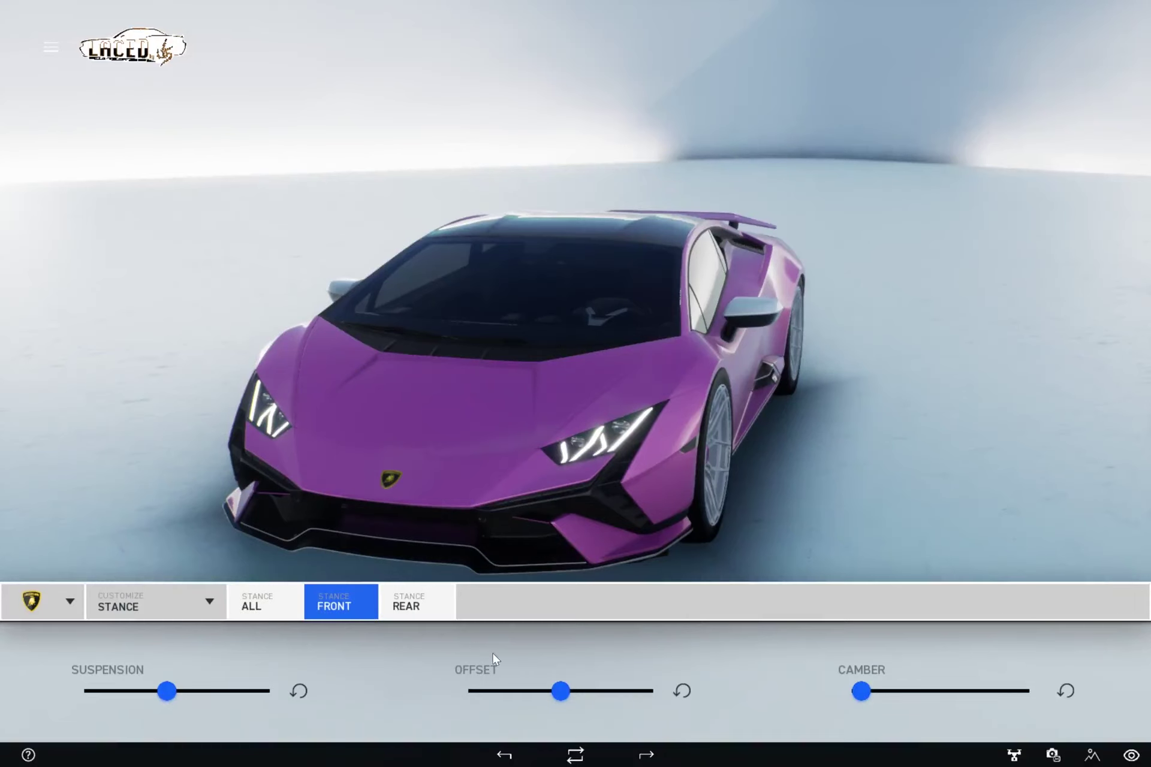
pyautogui.moveTo(563, 691); pyautogui.dragTo(550, 660)
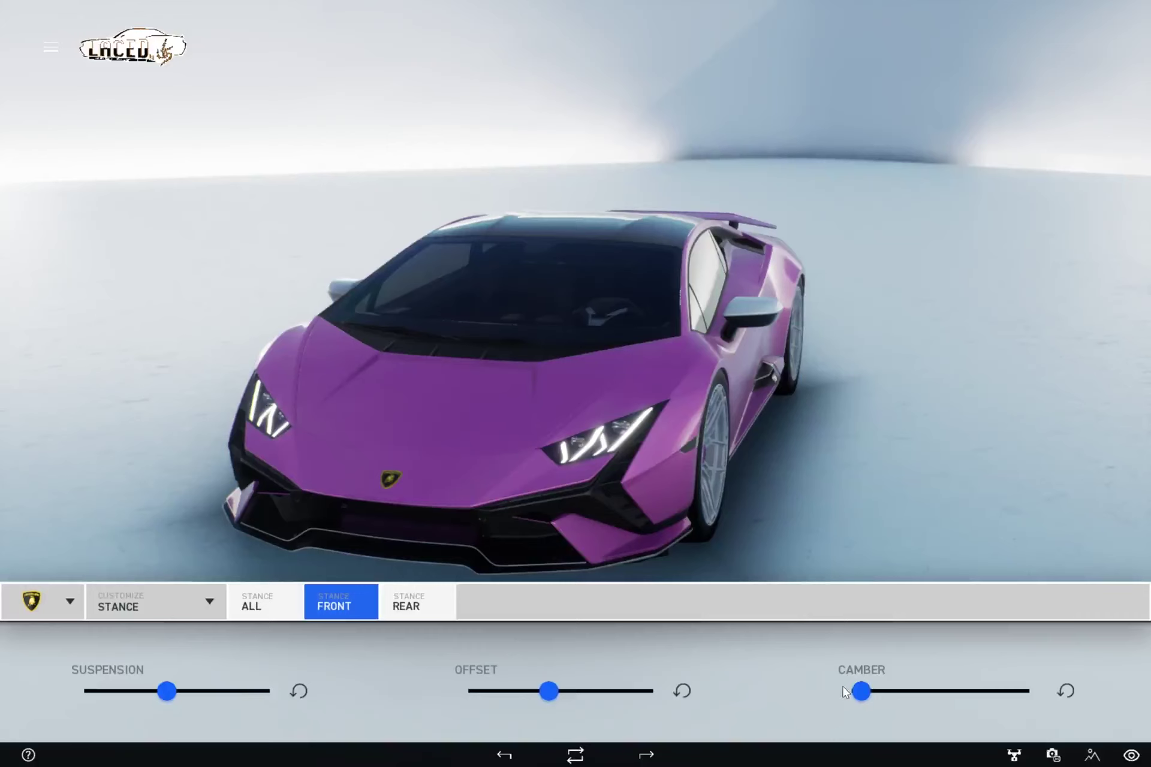
# - Increase the camber and the offset of the rear wheels slightly and check the stance from the side
pyautogui.click(429, 611)
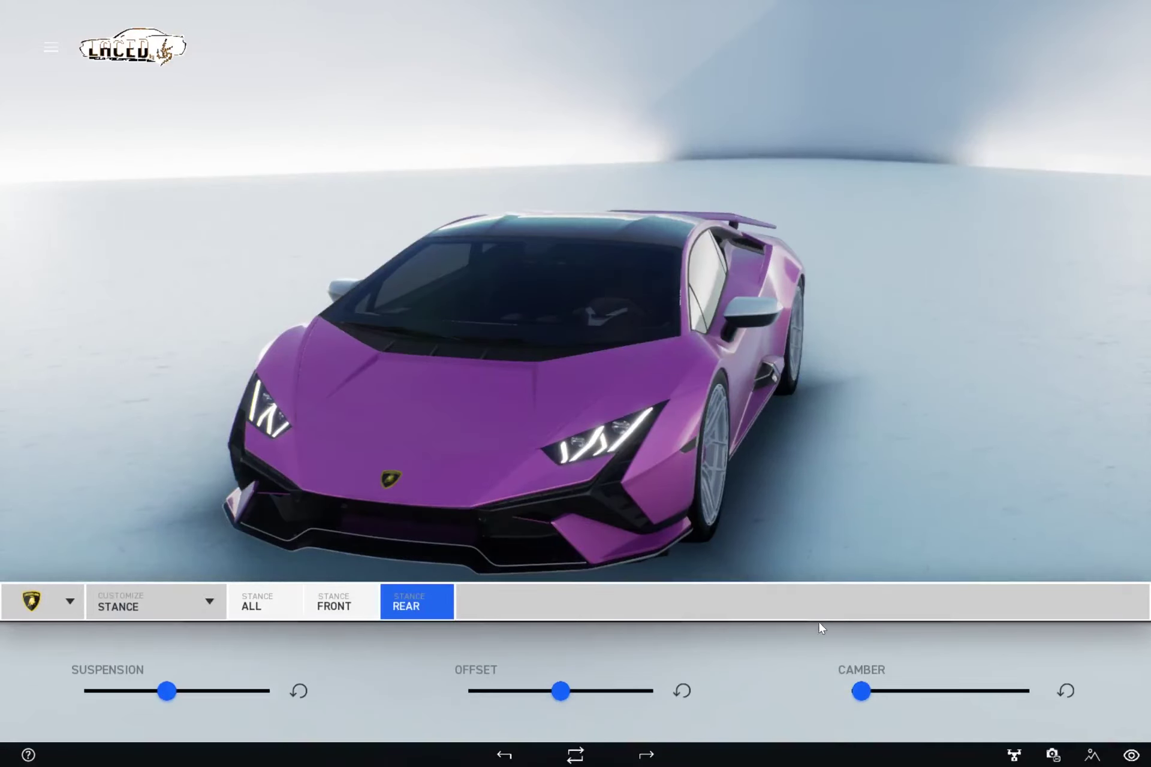
pyautogui.moveTo(861, 699); pyautogui.dragTo(891, 695)
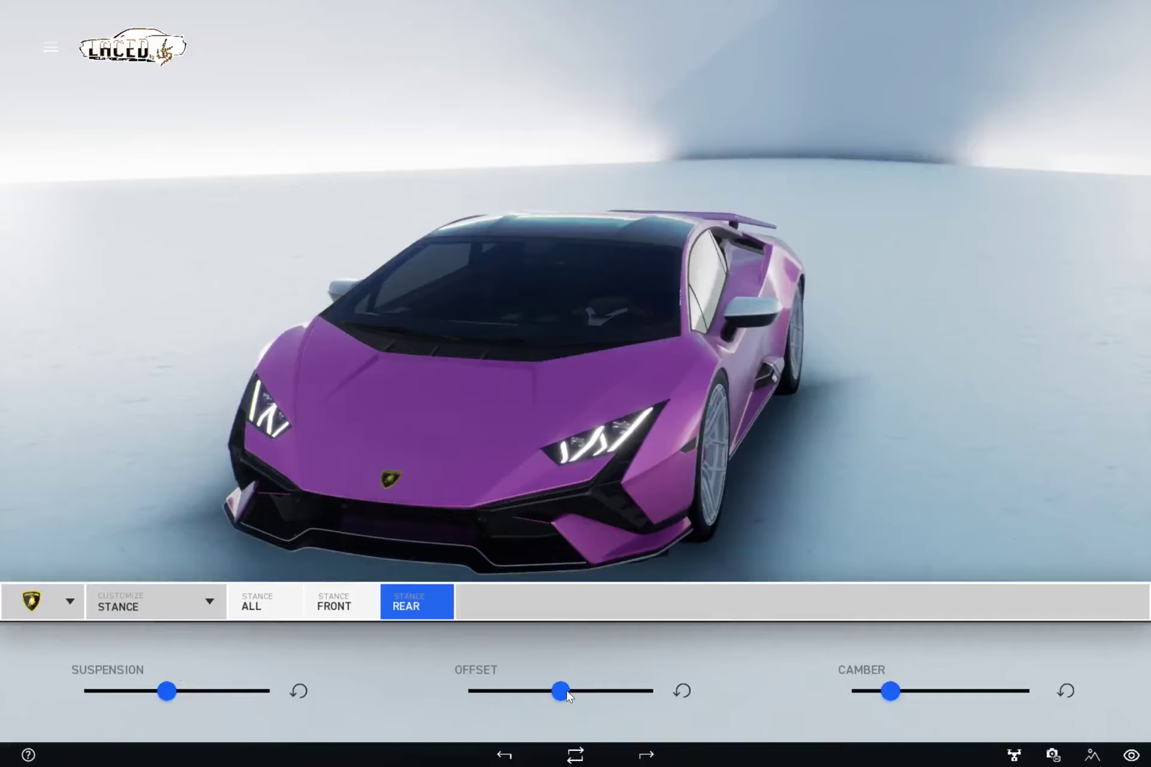
pyautogui.moveTo(561, 691); pyautogui.dragTo(578, 692)
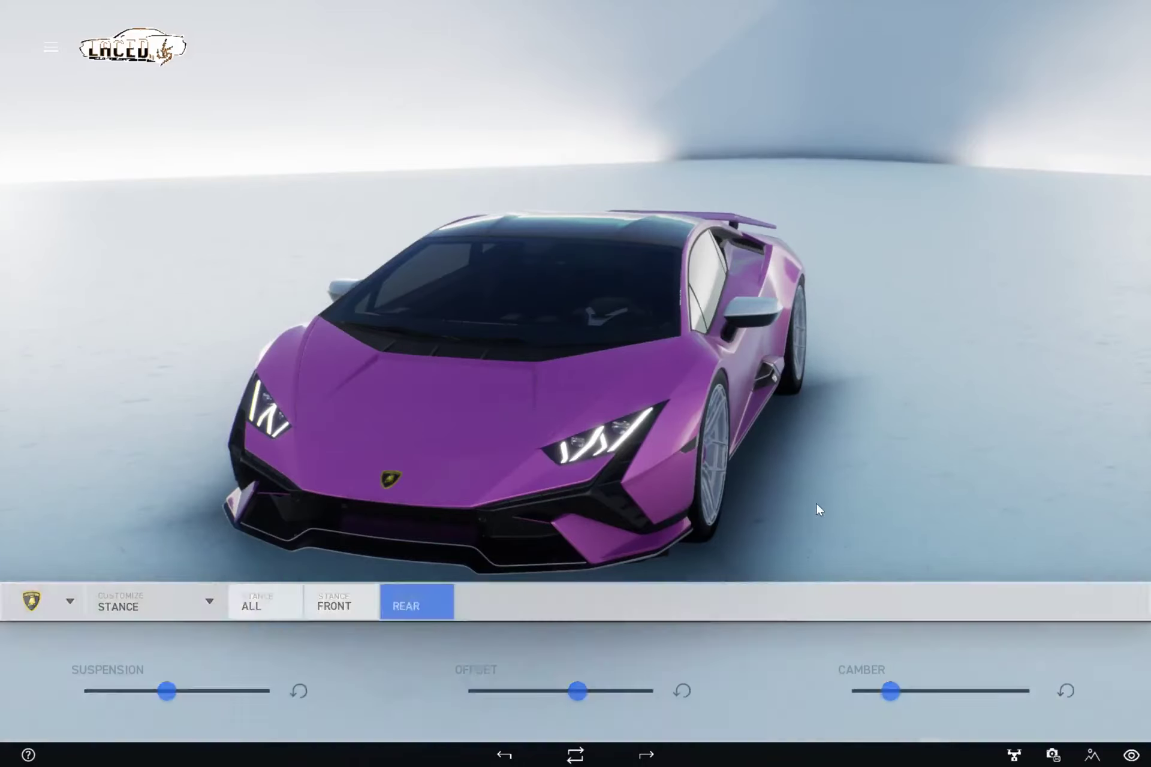
pyautogui.moveTo(817, 507); pyautogui.dragTo(648, 499)
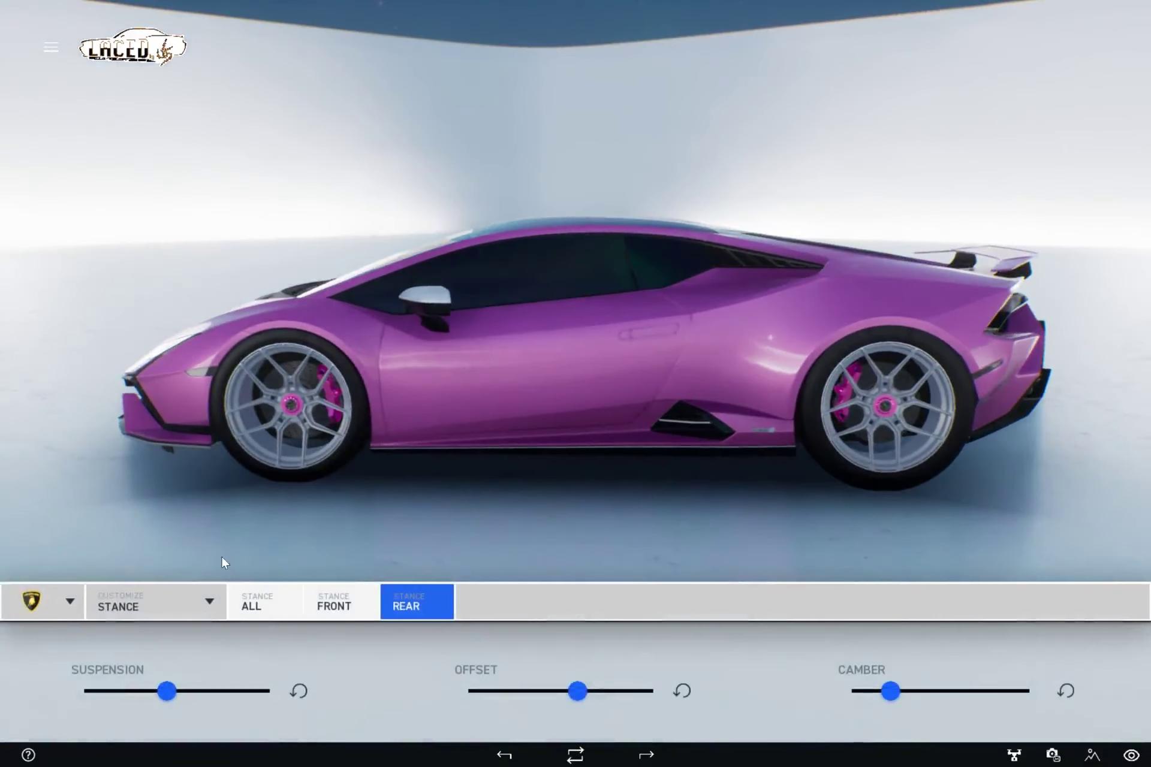
# - Browse the body kits of all manufacturers for one that suits the car, keeping the stock body
pyautogui.click(198, 600)
pyautogui.click(152, 536)
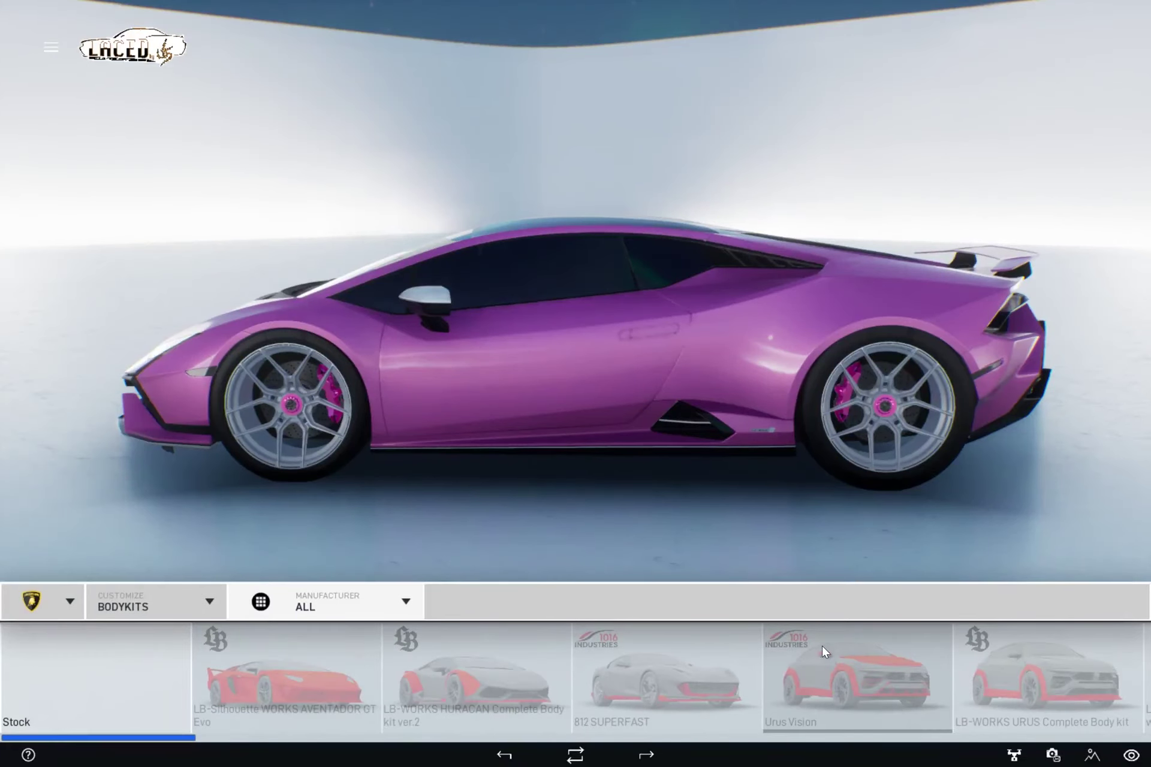
pyautogui.scroll(-5, 822, 646)
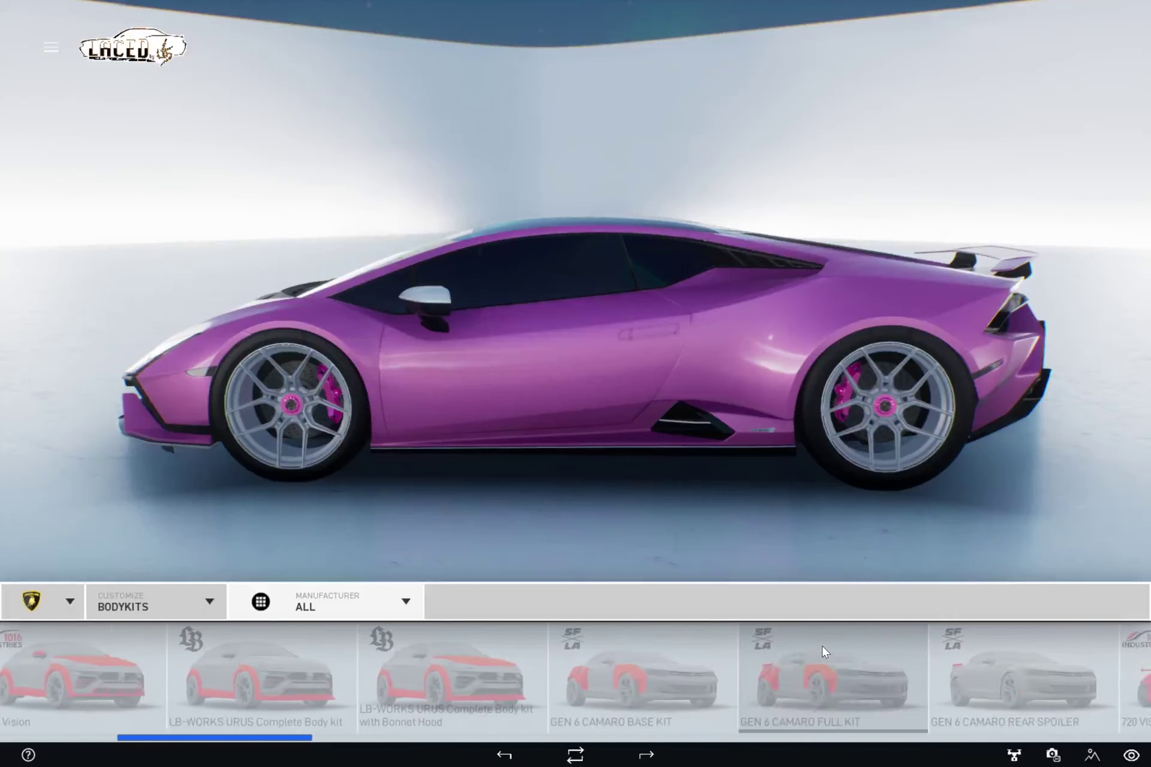
pyautogui.scroll(-1, 822, 645)
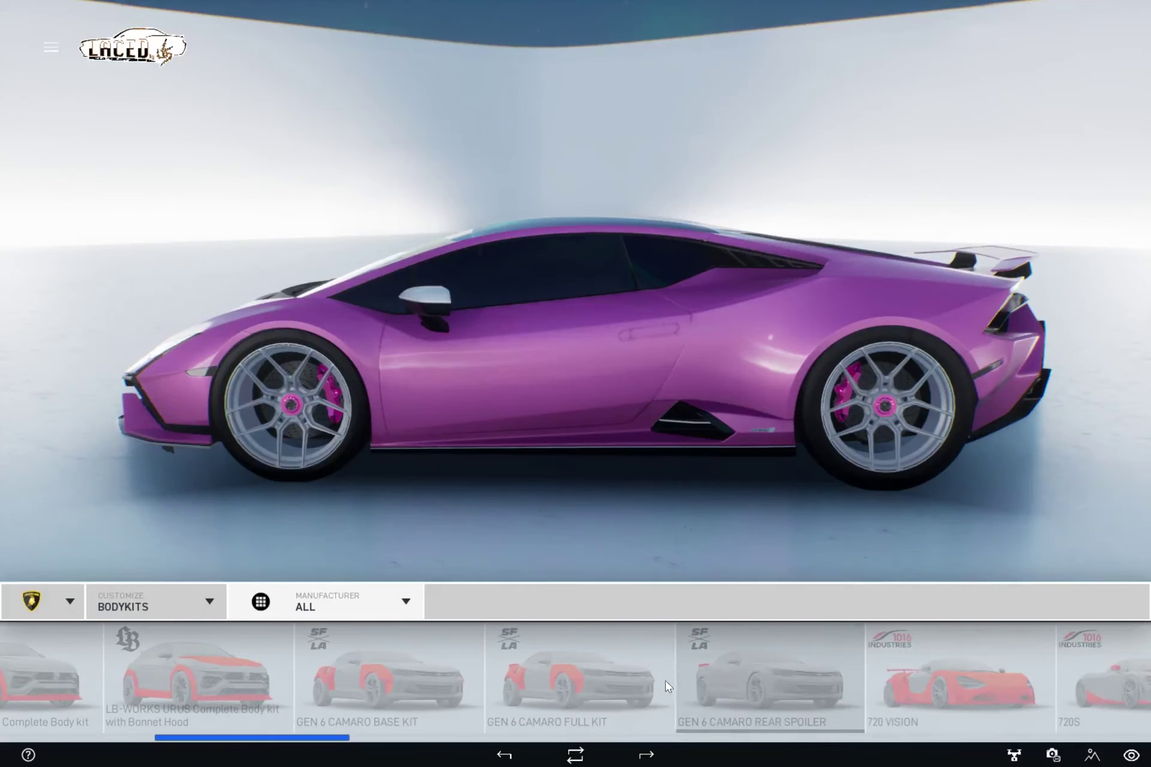
pyautogui.scroll(2, 380, 692)
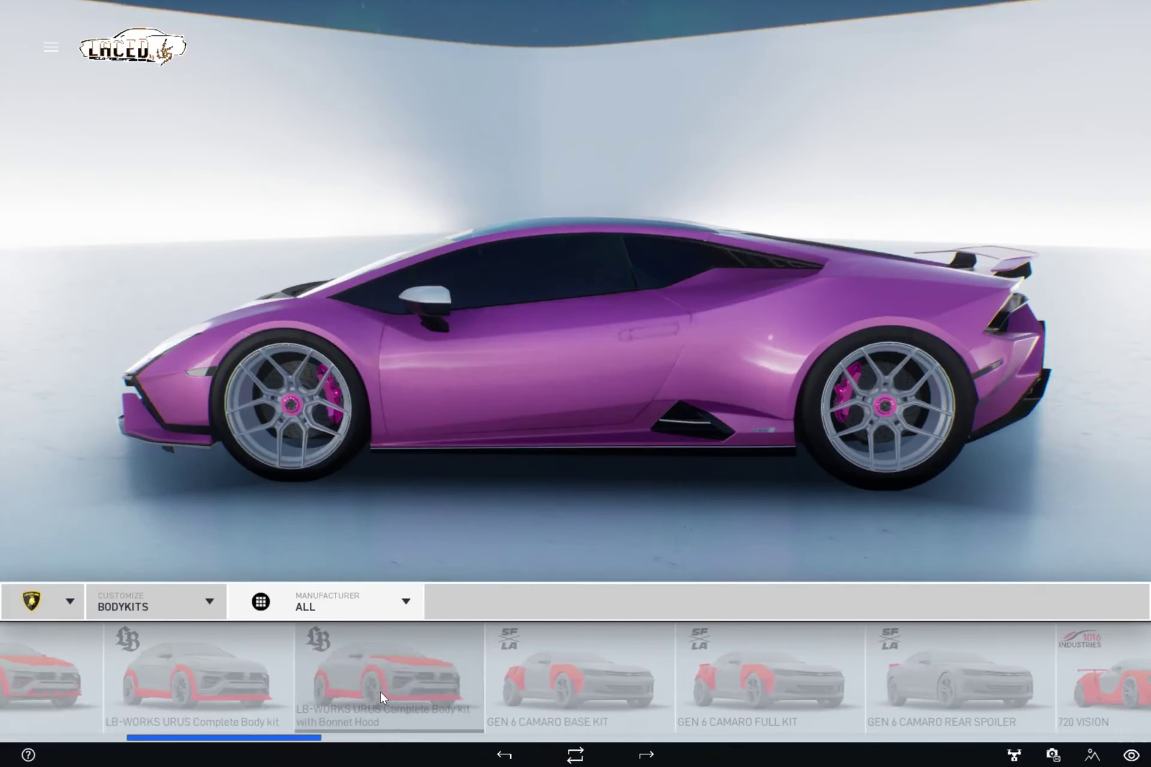
pyautogui.scroll(1, 380, 692)
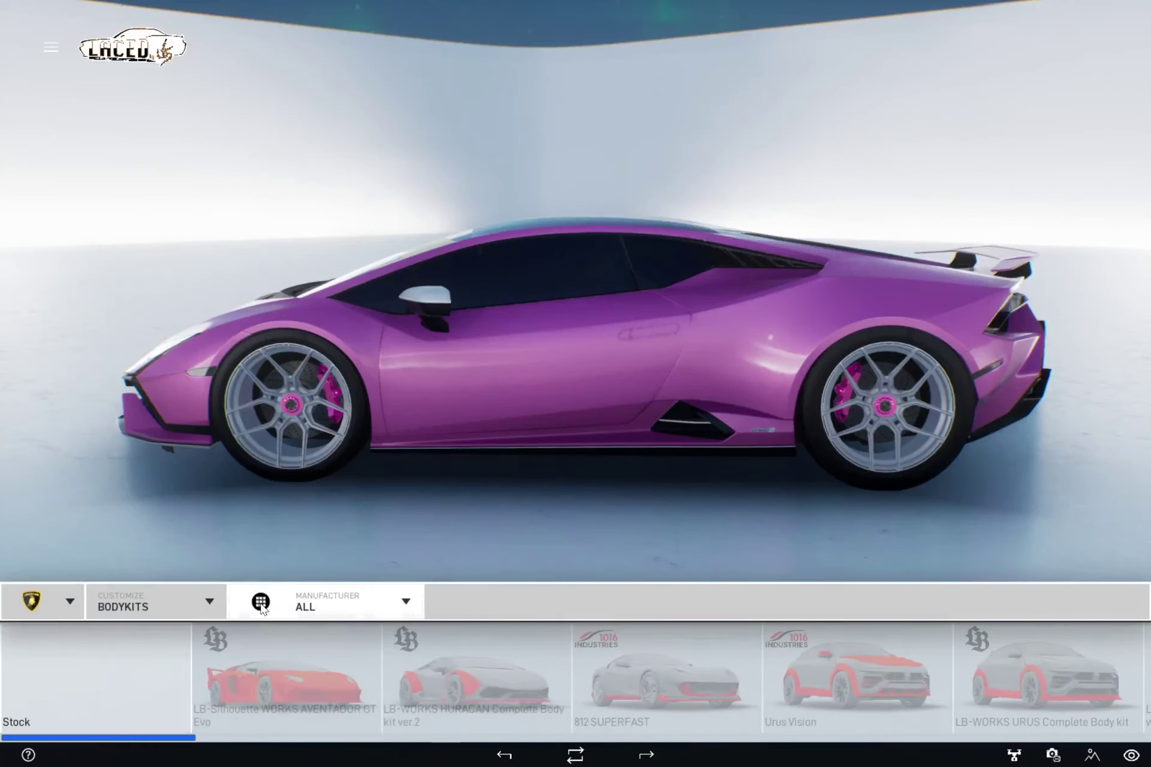
# - Switch to the Design Studio and show only the uploaded decals
pyautogui.click(191, 599)
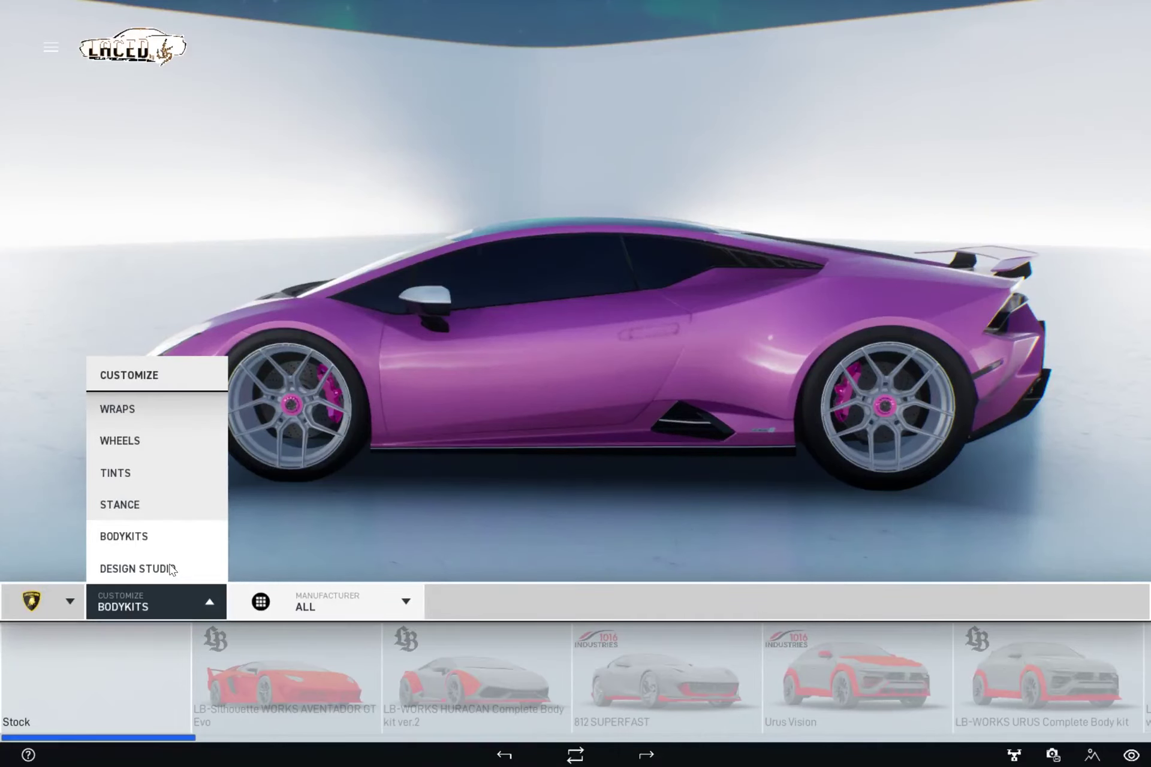
pyautogui.click(170, 568)
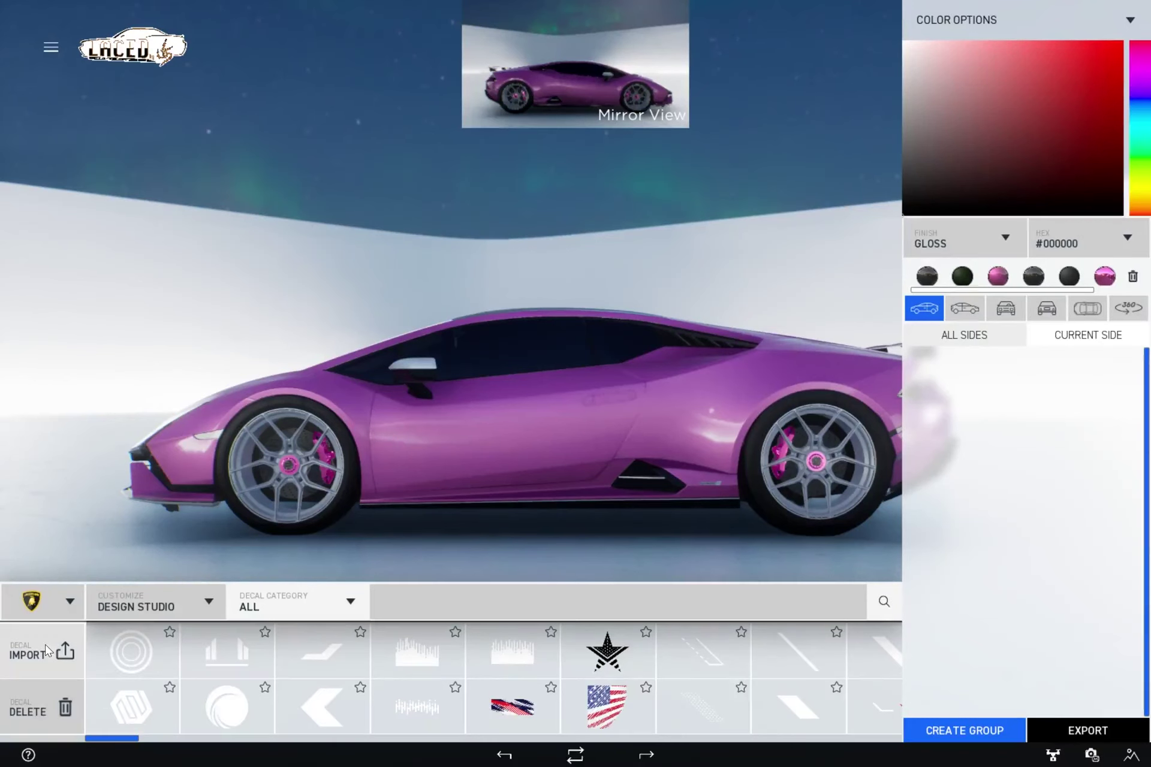
pyautogui.click(344, 607)
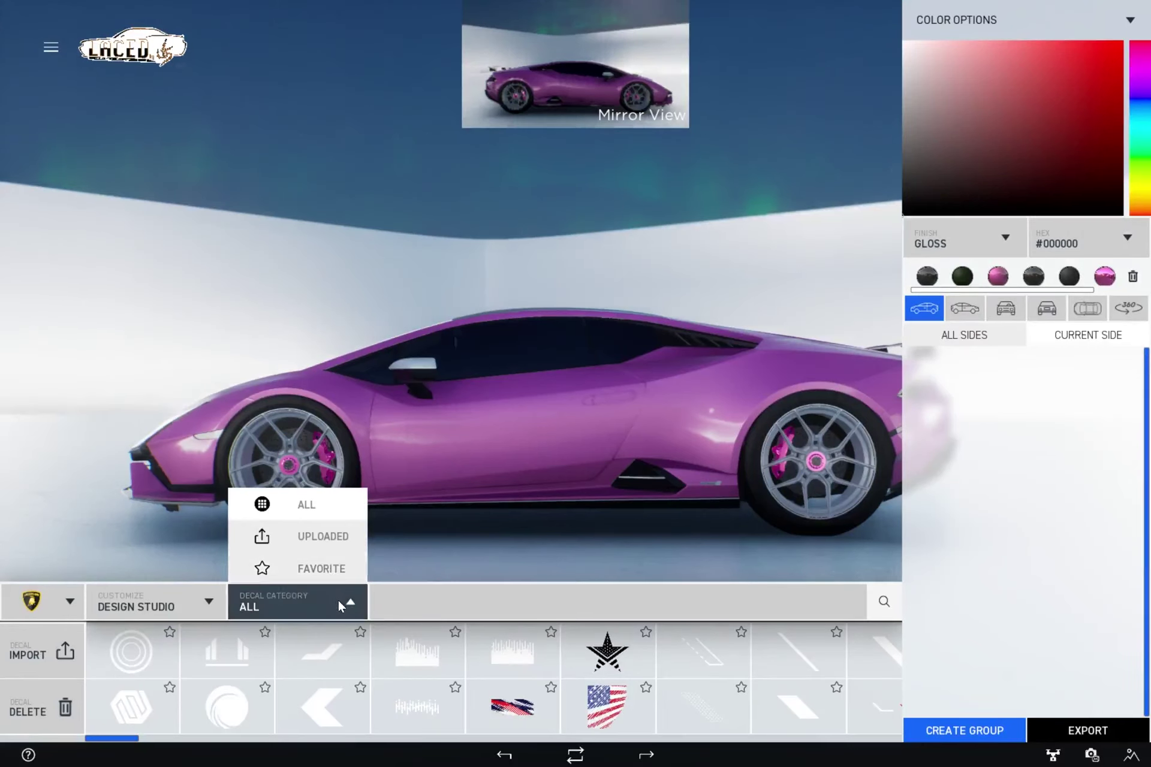
pyautogui.click(283, 540)
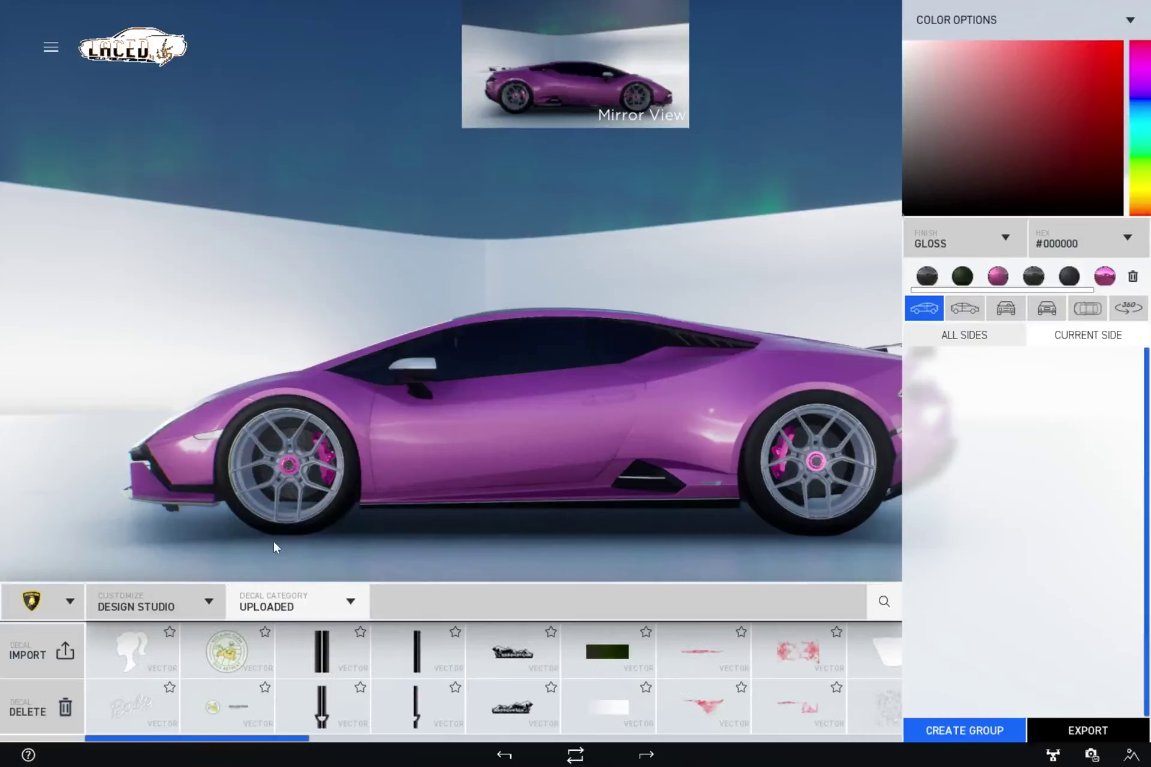
pyautogui.click(37, 649)
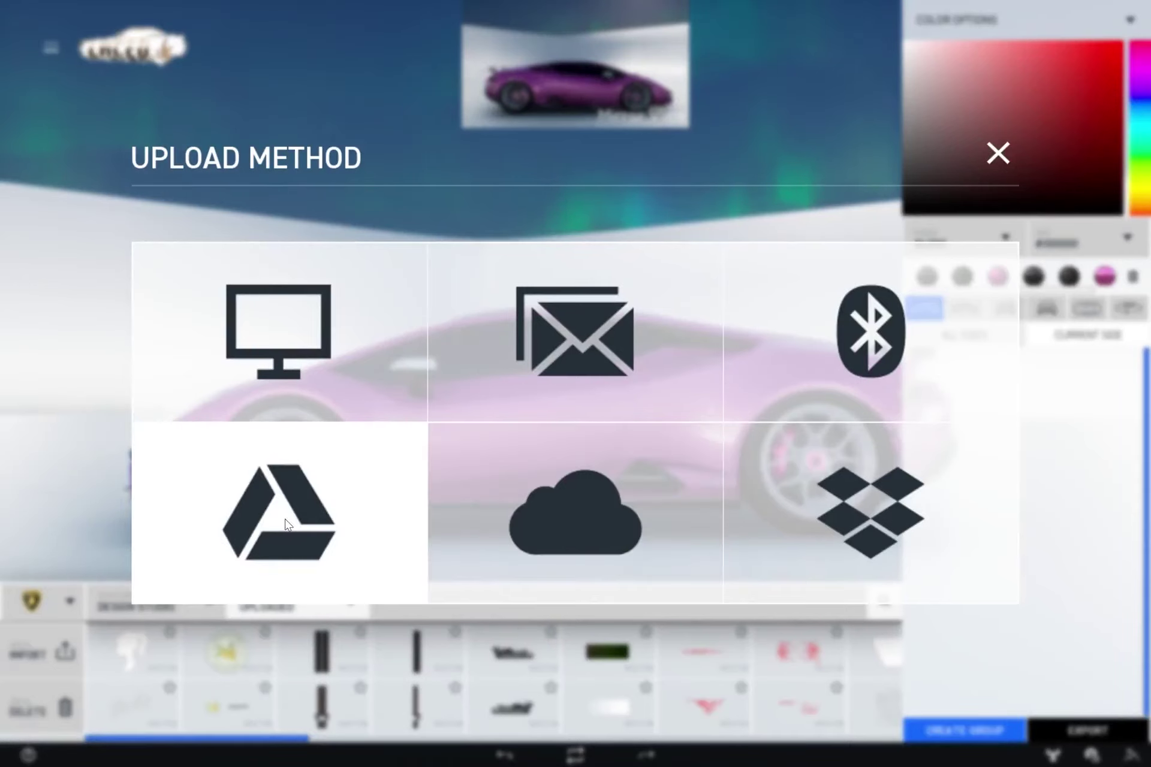
pyautogui.click(323, 350)
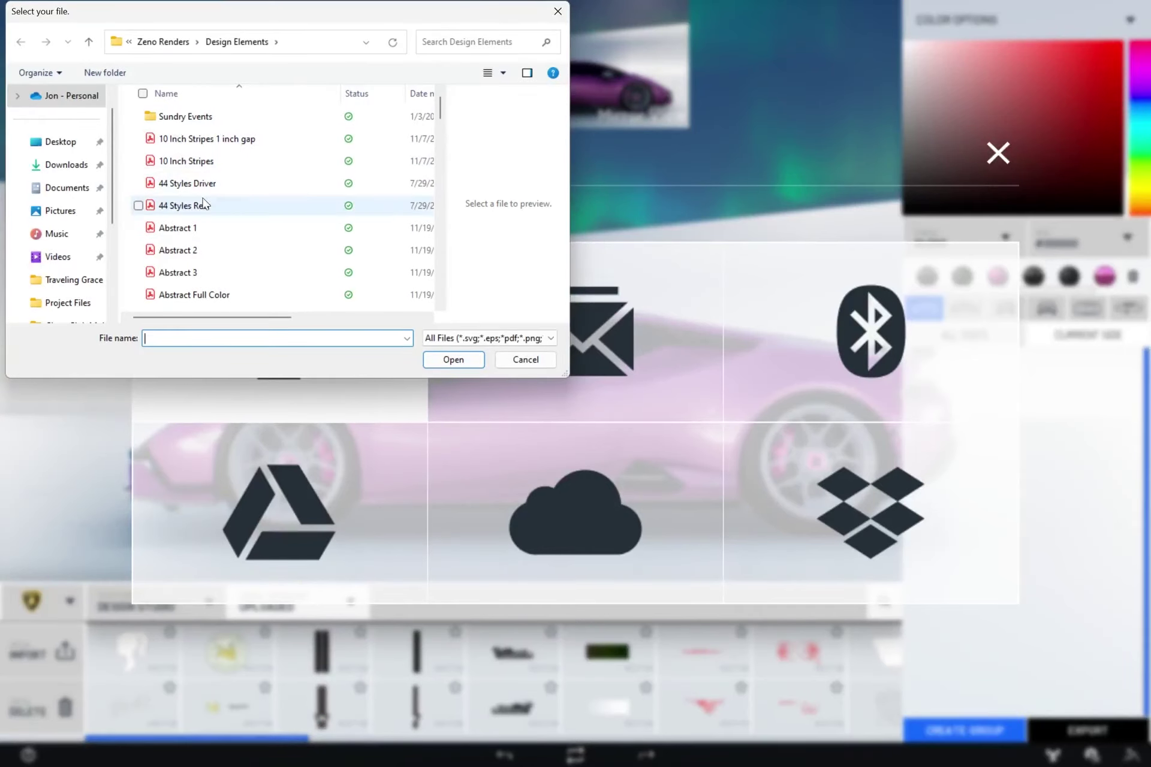
pyautogui.scroll(-15, 203, 198)
pyautogui.scroll(-3, 202, 203)
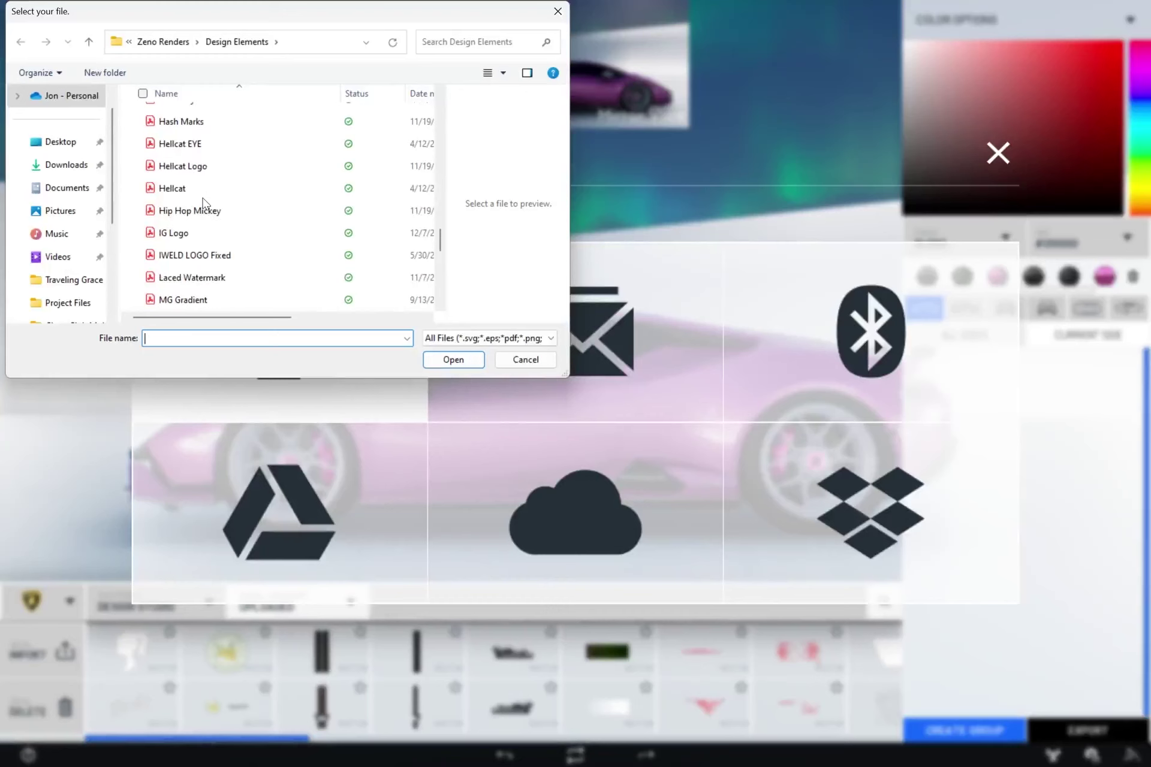
pyautogui.scroll(7, 203, 203)
pyautogui.scroll(10, 204, 204)
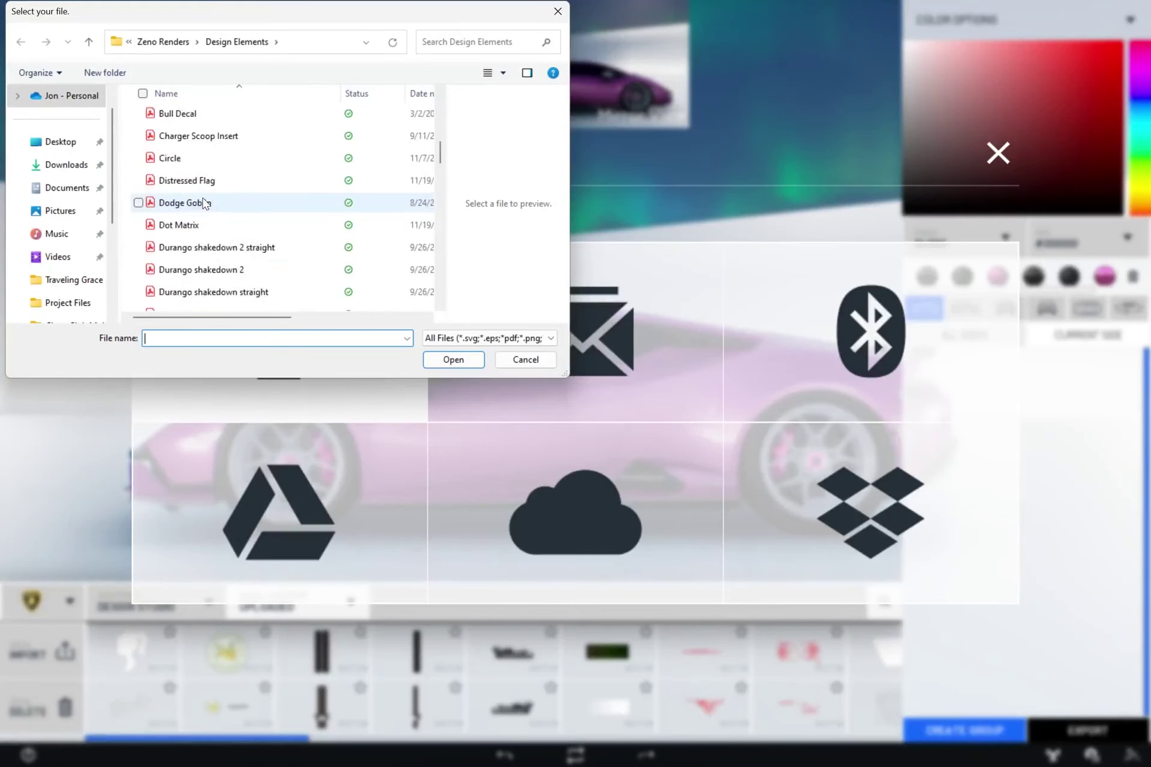
pyautogui.click(193, 203)
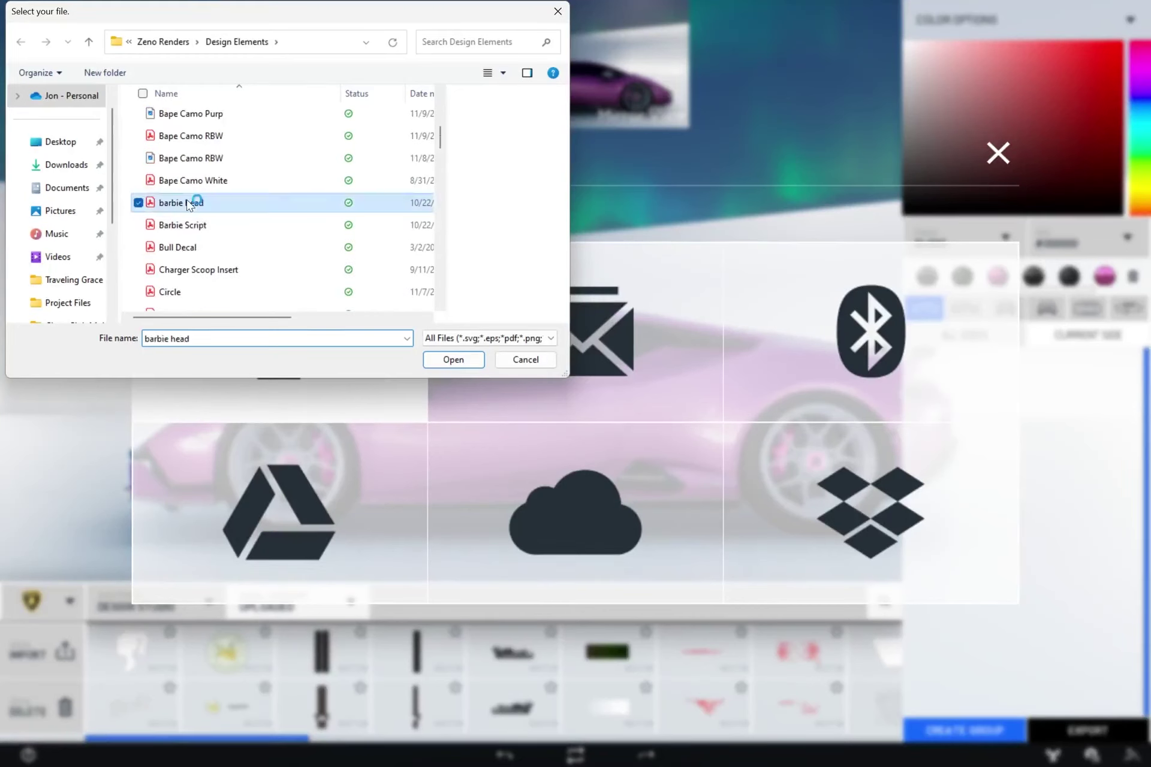
pyautogui.click(451, 361)
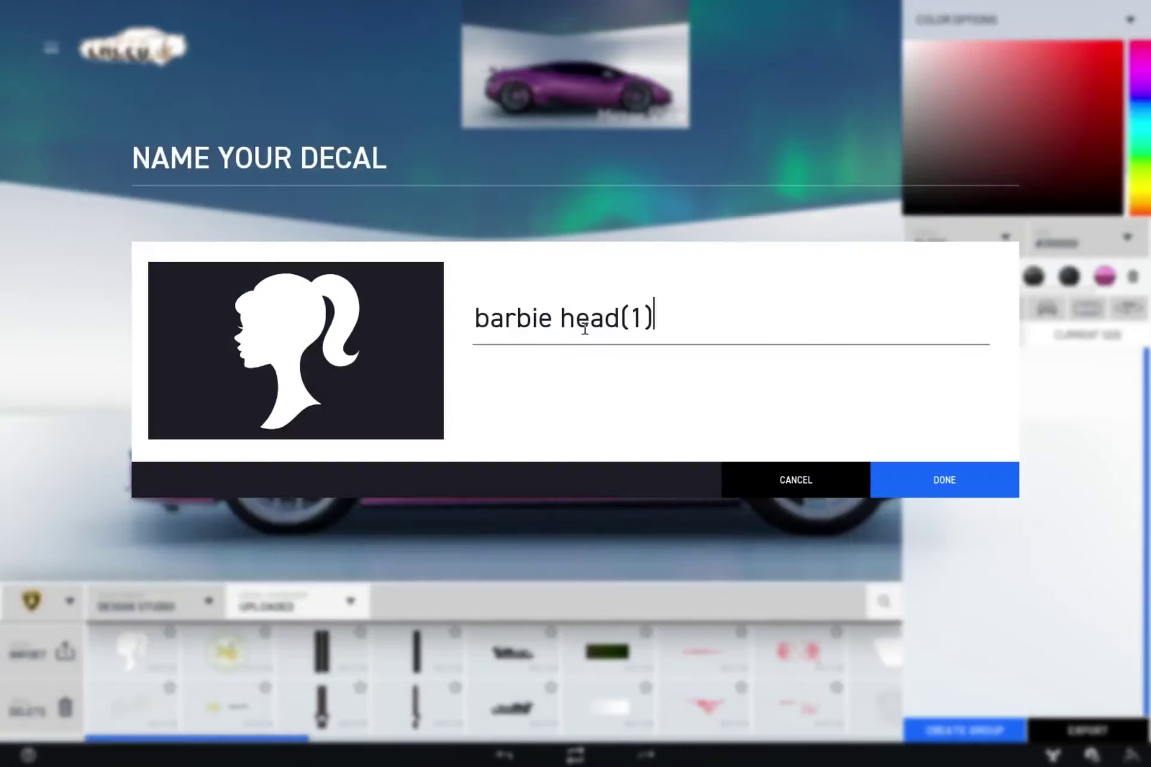
pyautogui.click(814, 477)
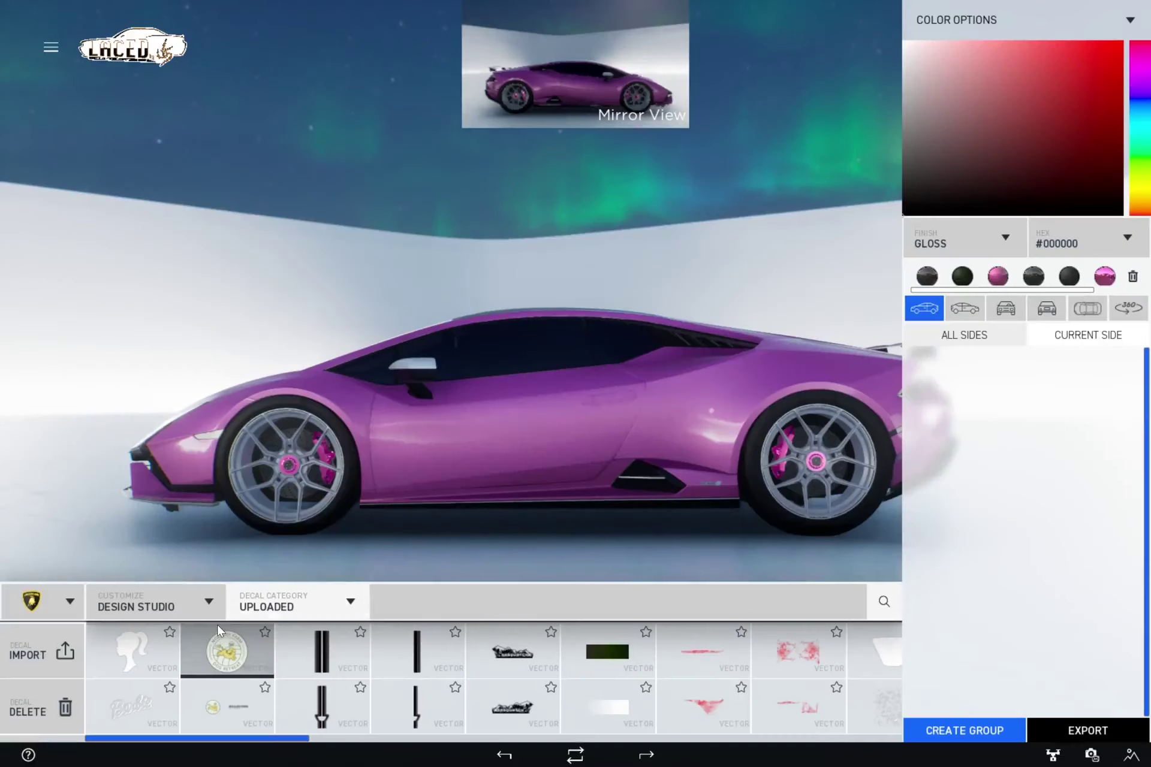
# - Add the uploaded Barbie Script decal and place it low across the driver's door, behind the front wheel
pyautogui.click(133, 707)
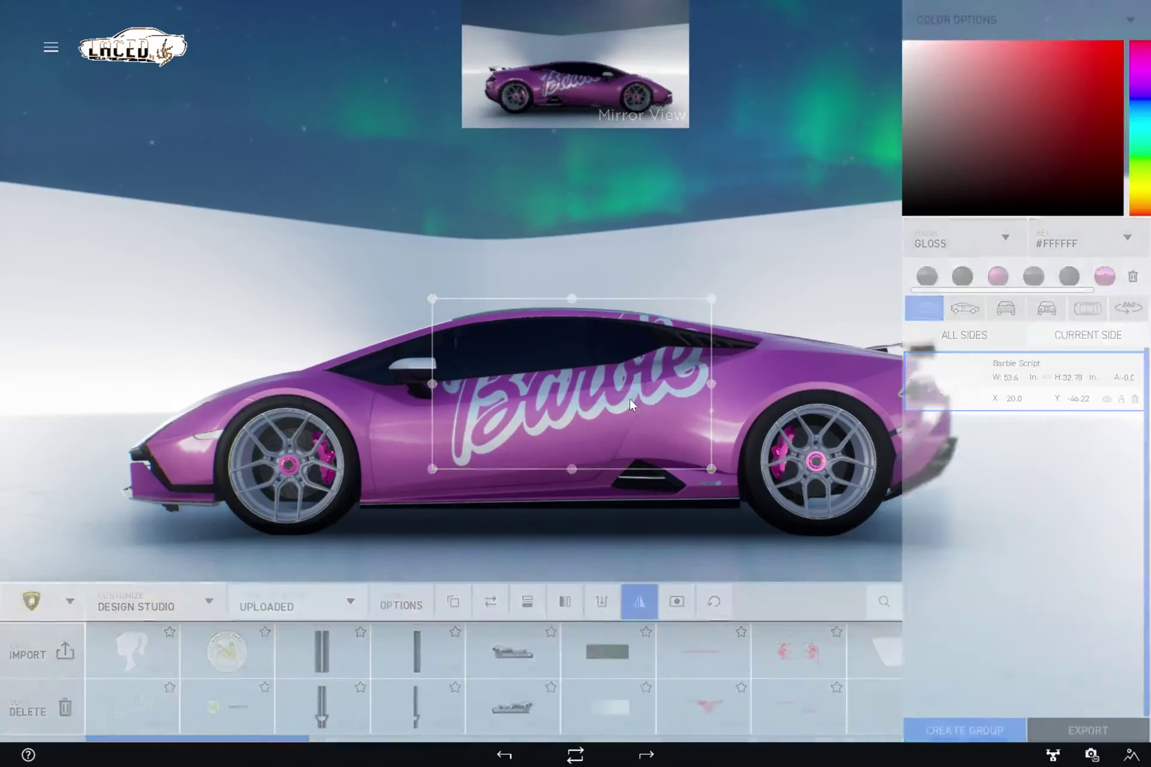
pyautogui.moveTo(630, 398); pyautogui.dragTo(497, 521)
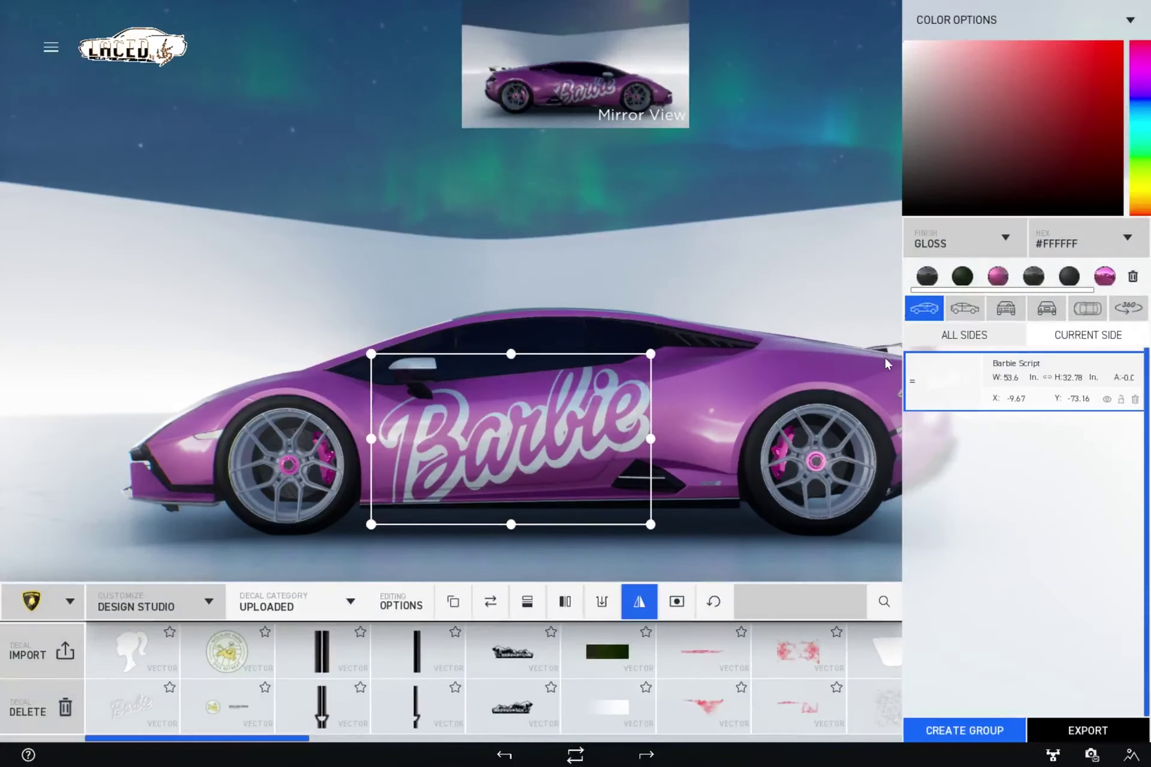
# - Place the barbie head decal, about 19.5 in wide, between the script and the rear wheel, keeping it mirrored to the other side
pyautogui.click(123, 646)
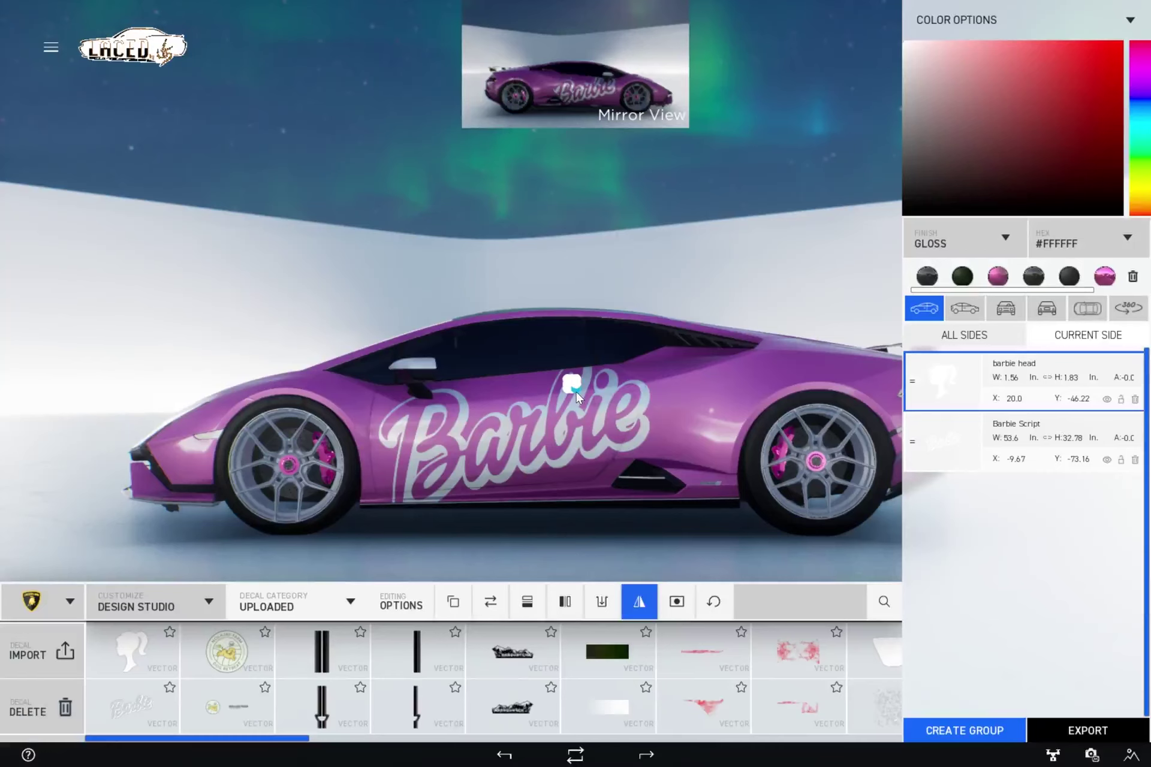
pyautogui.scroll(10, 577, 392)
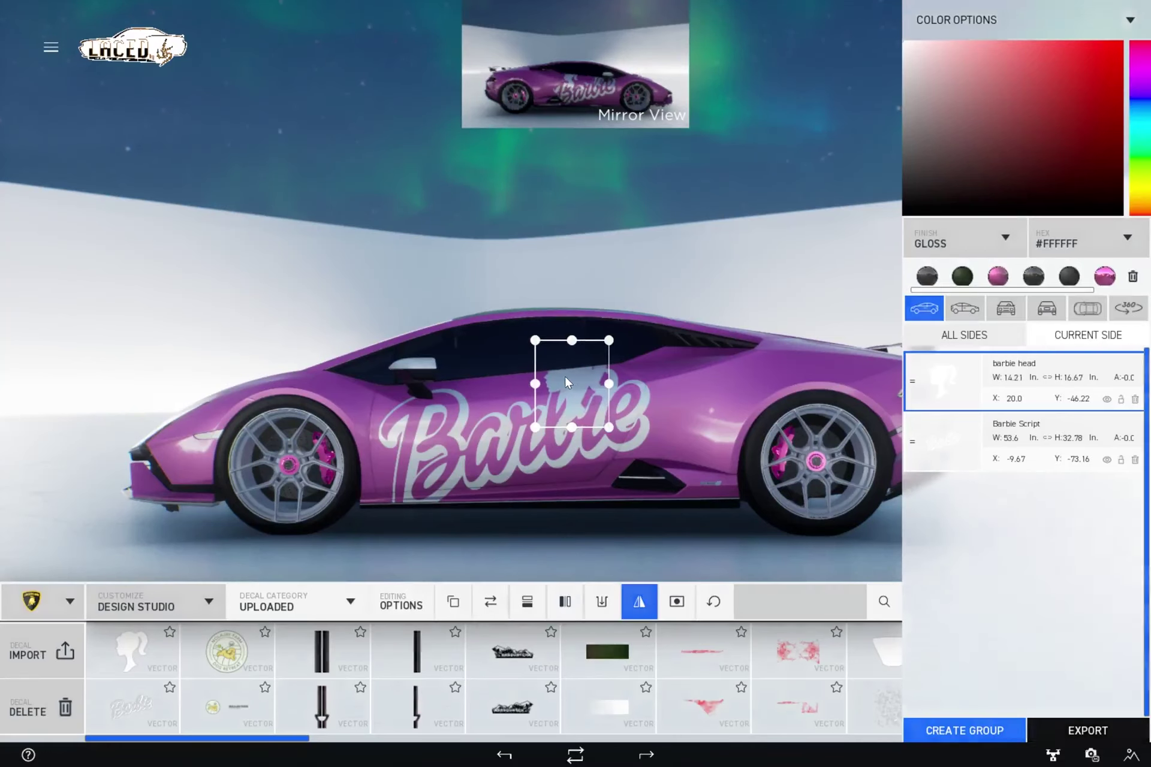
pyautogui.moveTo(564, 376); pyautogui.dragTo(863, 461)
pyautogui.moveTo(736, 463); pyautogui.dragTo(747, 470)
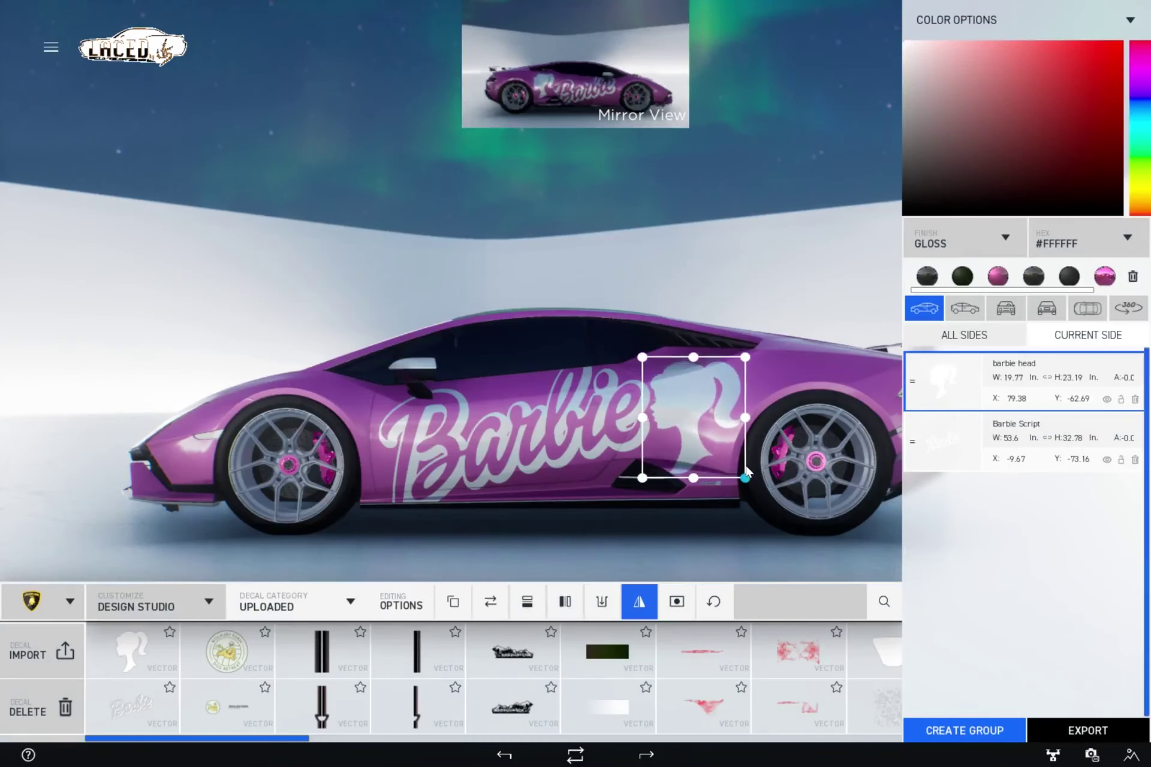
pyautogui.moveTo(691, 387); pyautogui.dragTo(723, 410)
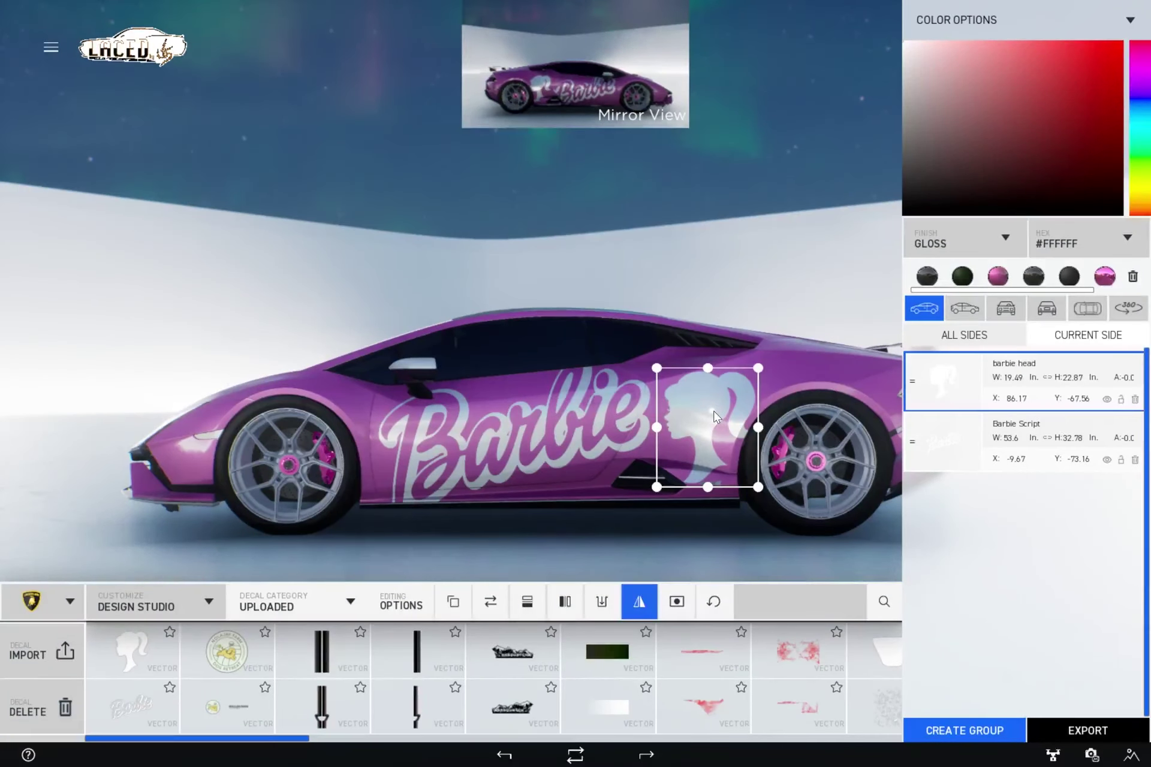
pyautogui.click(640, 606)
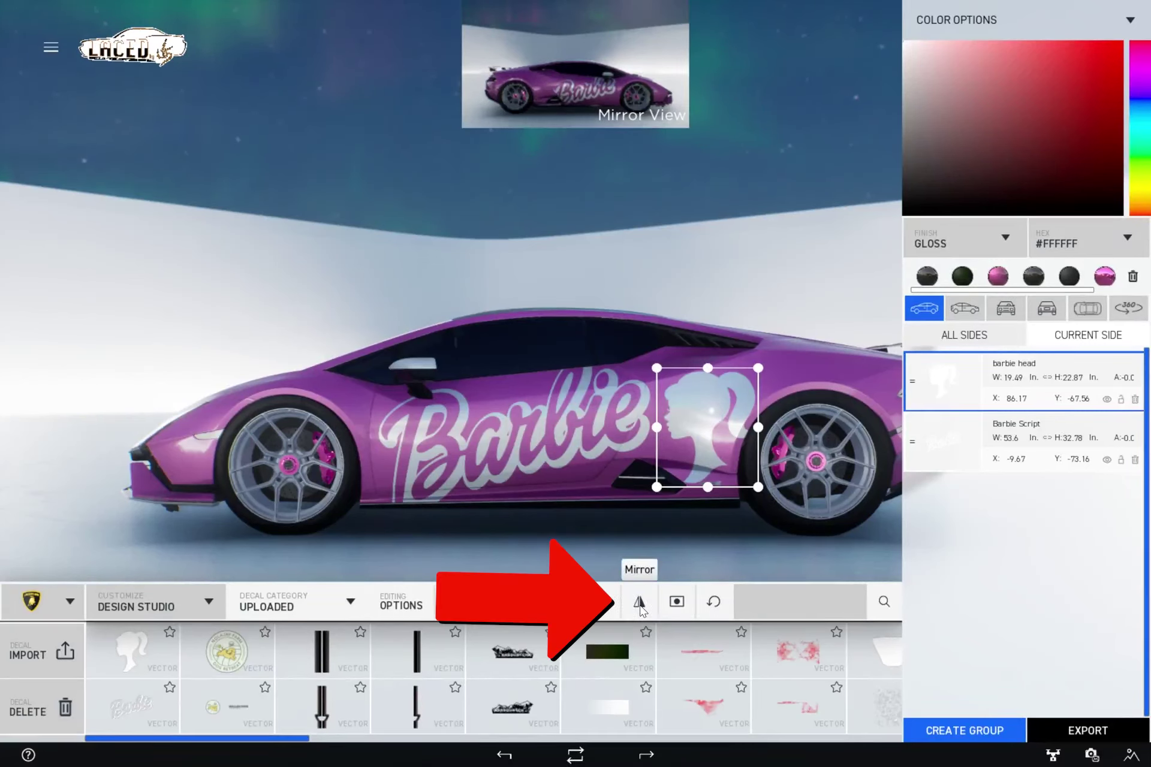
pyautogui.click(640, 604)
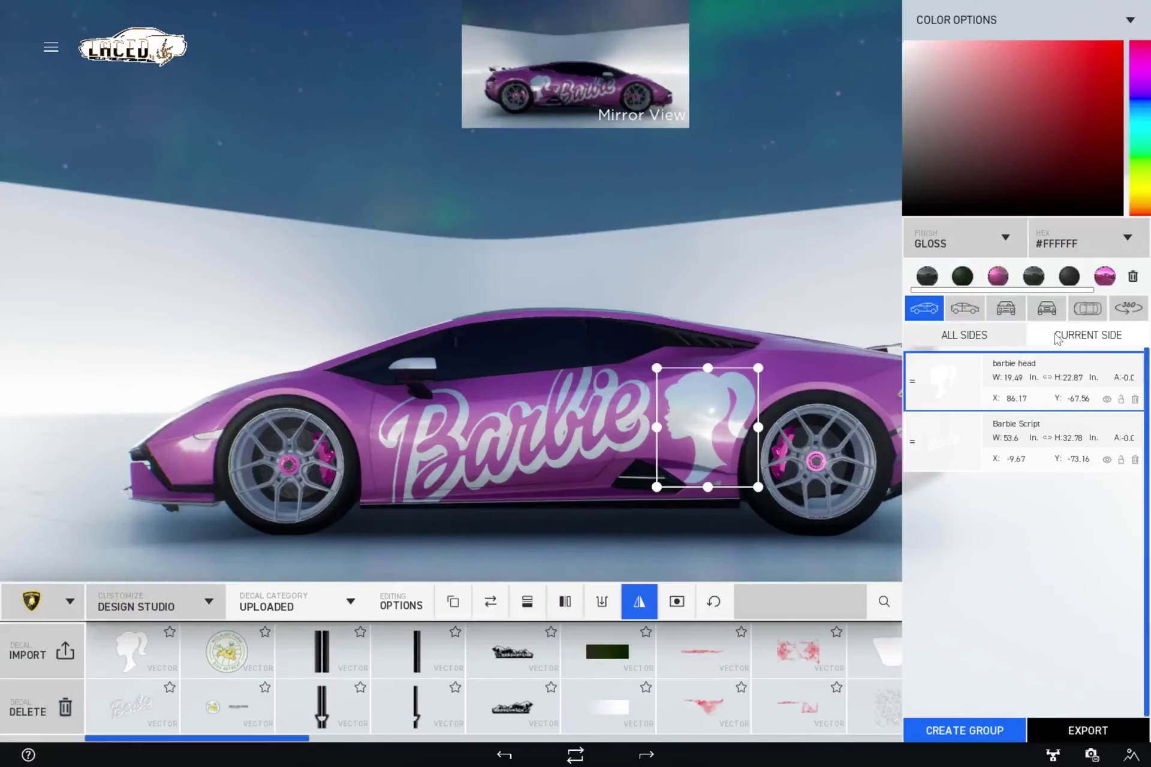
# - Recolor the barbie head and Barbie Script decals with the saved chrome pink #FF74C3
pyautogui.click(1106, 278)
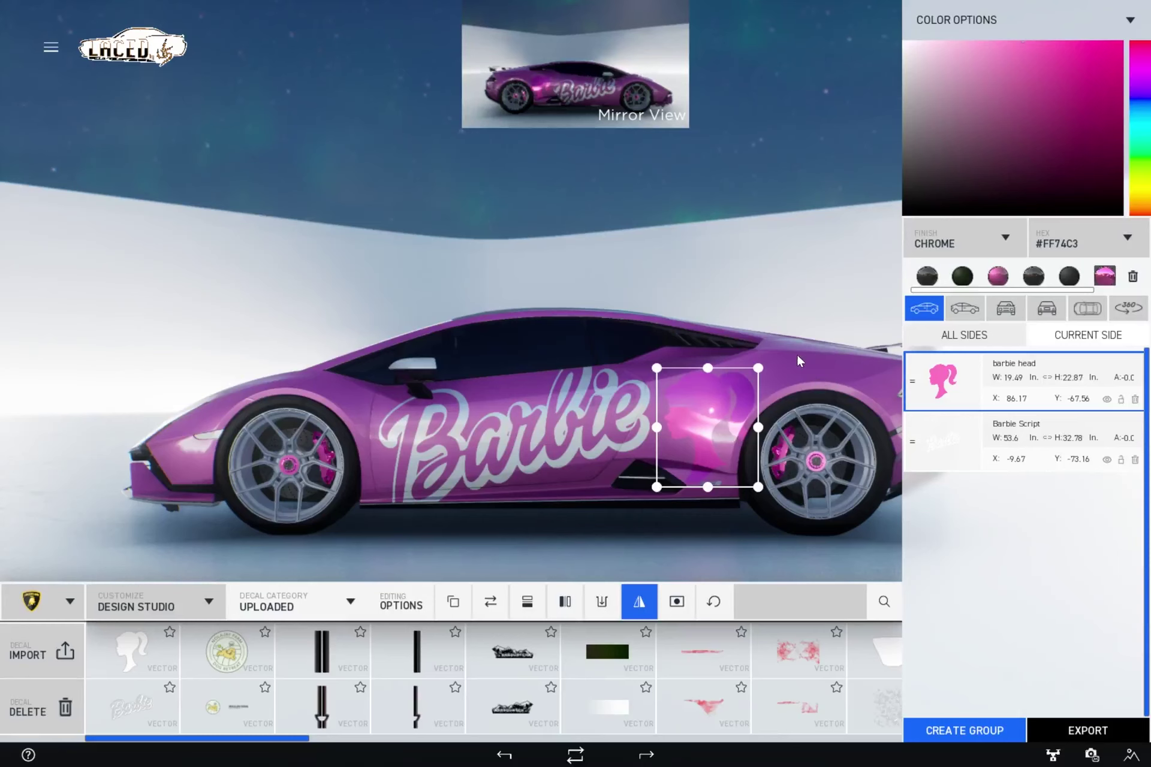
pyautogui.click(571, 433)
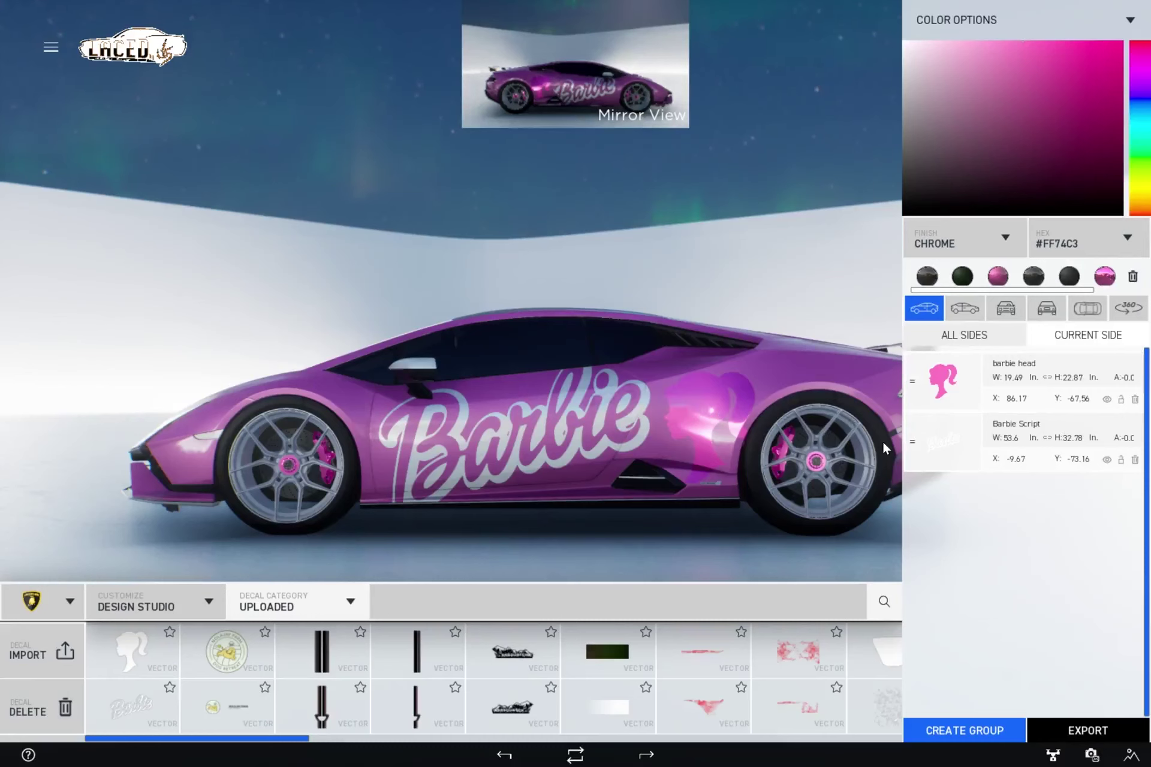
pyautogui.click(964, 444)
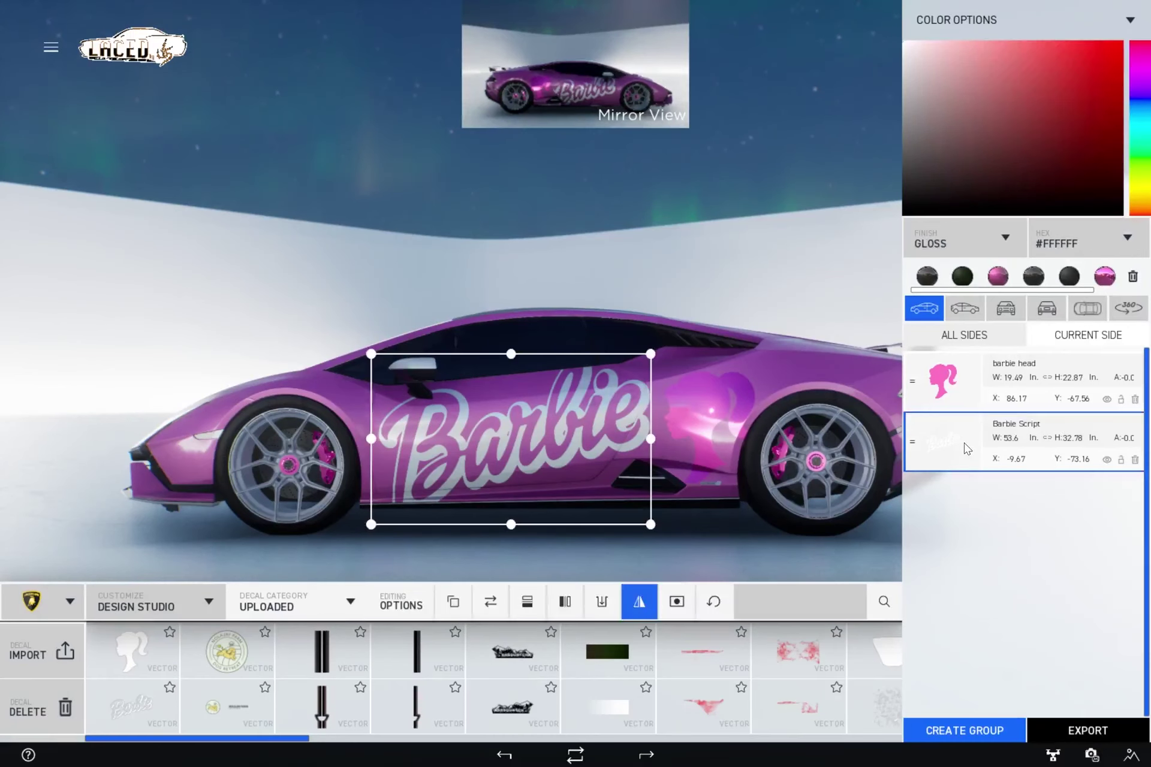
pyautogui.click(1107, 277)
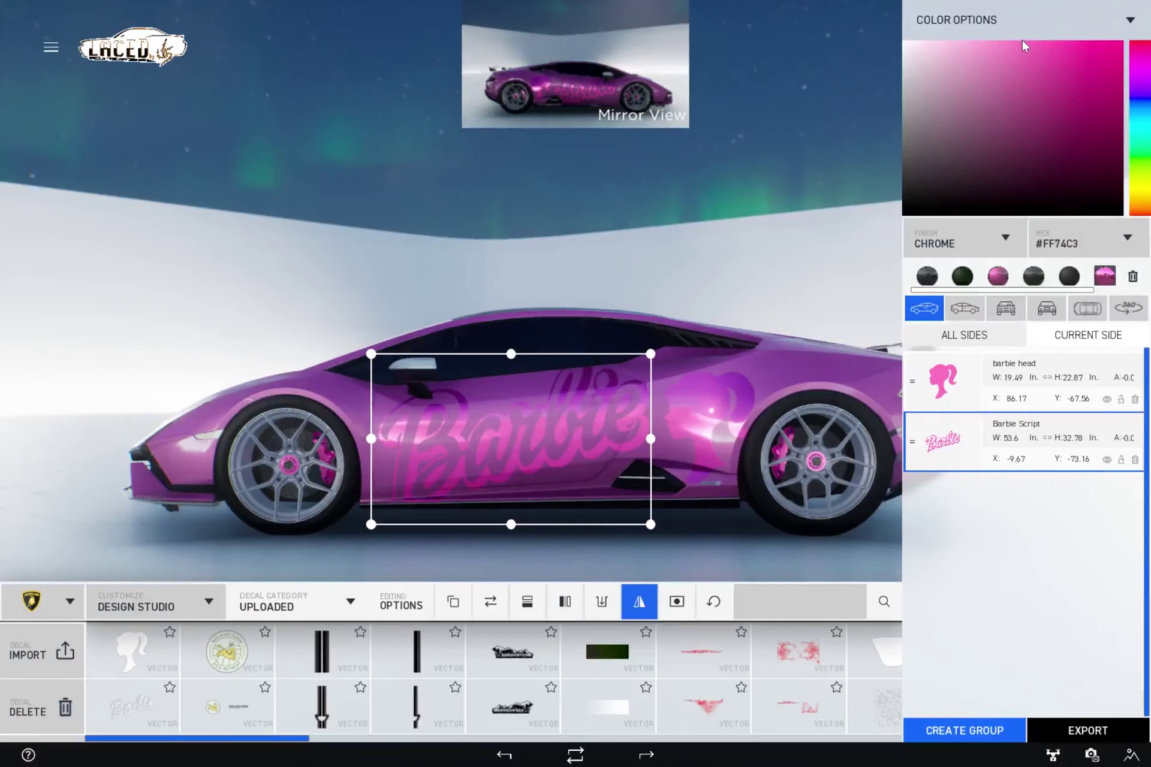
# - Try the deeper pink #F333A1 on the Barbie Script decal, restore the saved chrome pink and look through the finish options
pyautogui.moveTo(1021, 55); pyautogui.dragTo(1076, 47)
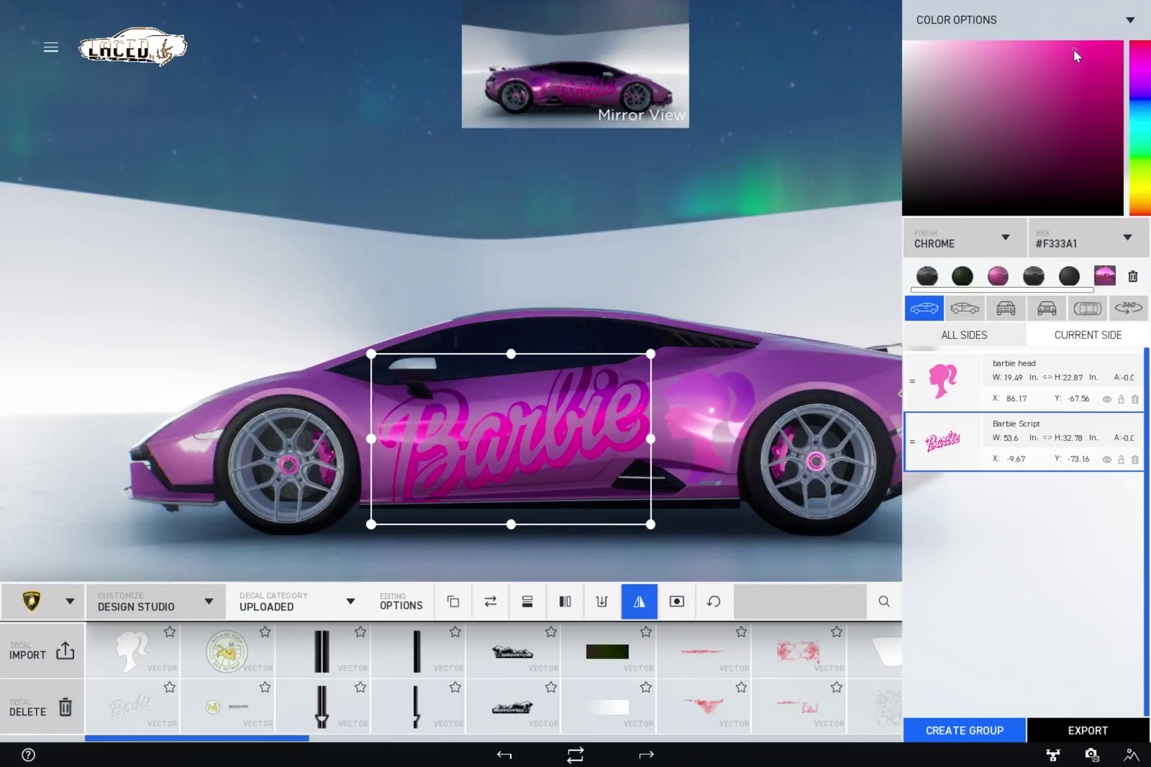
pyautogui.click(1105, 279)
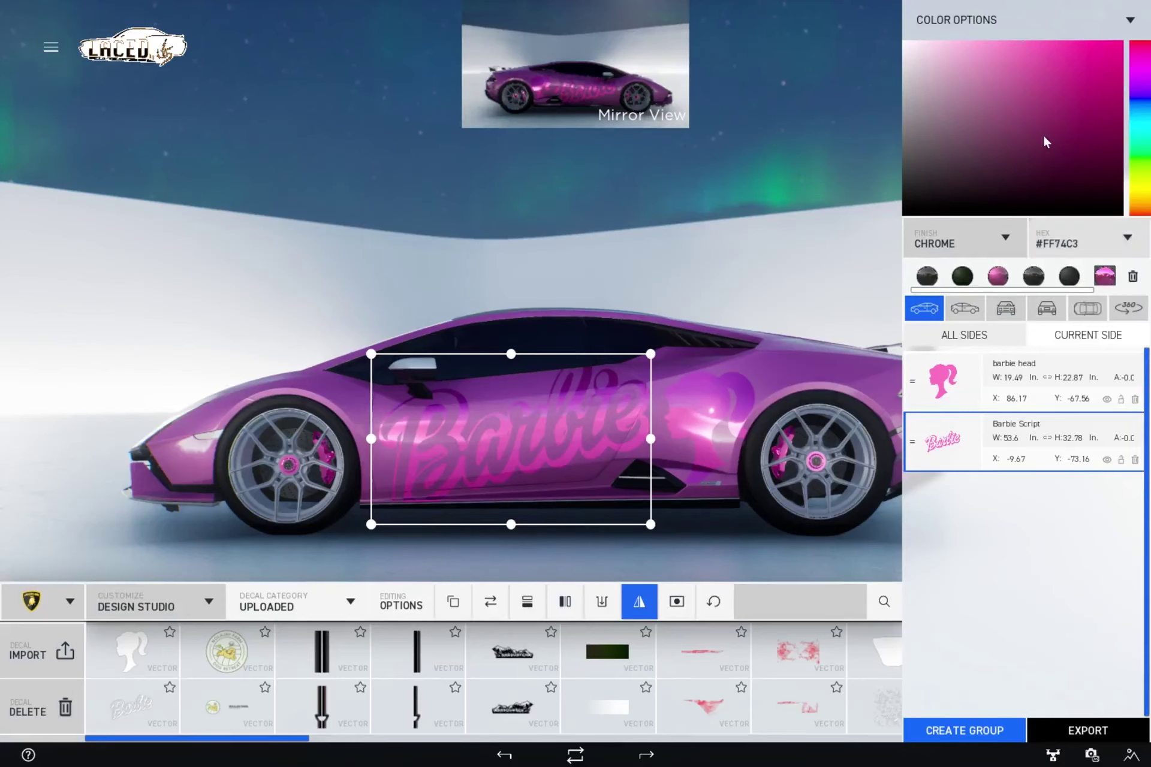
pyautogui.click(1004, 247)
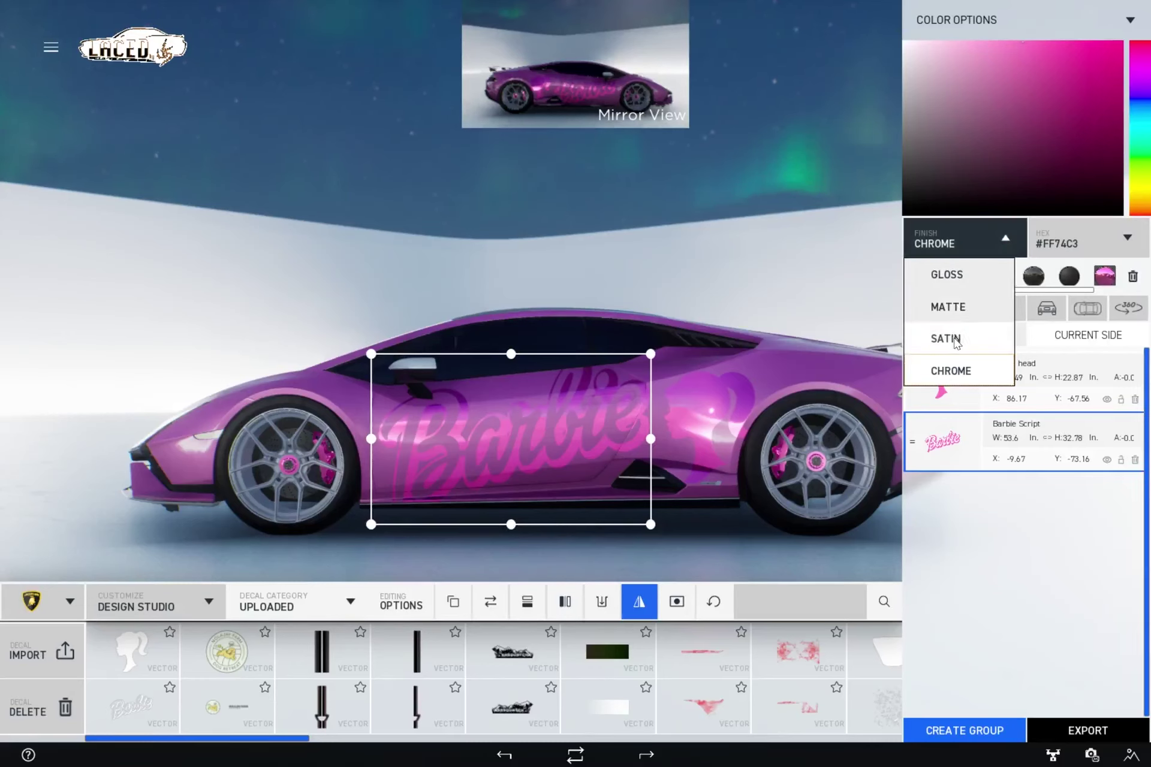
pyautogui.click(985, 247)
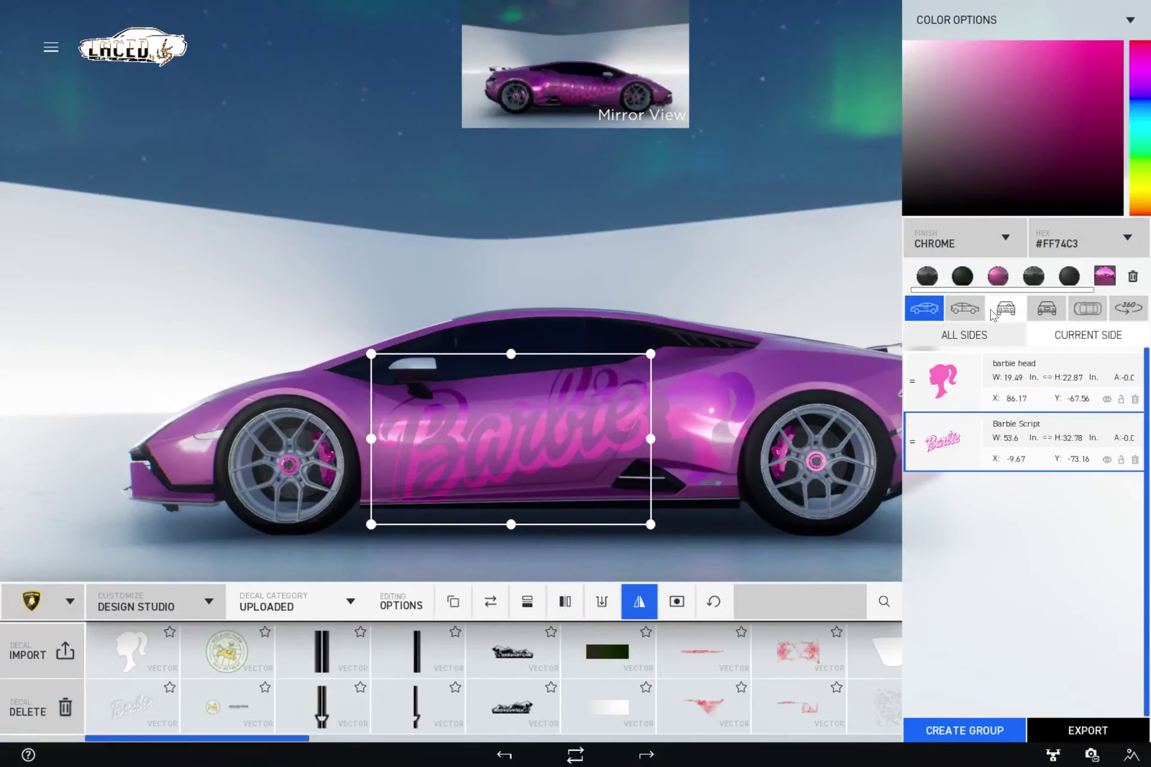
# - Switch to the passenger side, flip the barbie head decal there, and return to the driver side
pyautogui.click(972, 312)
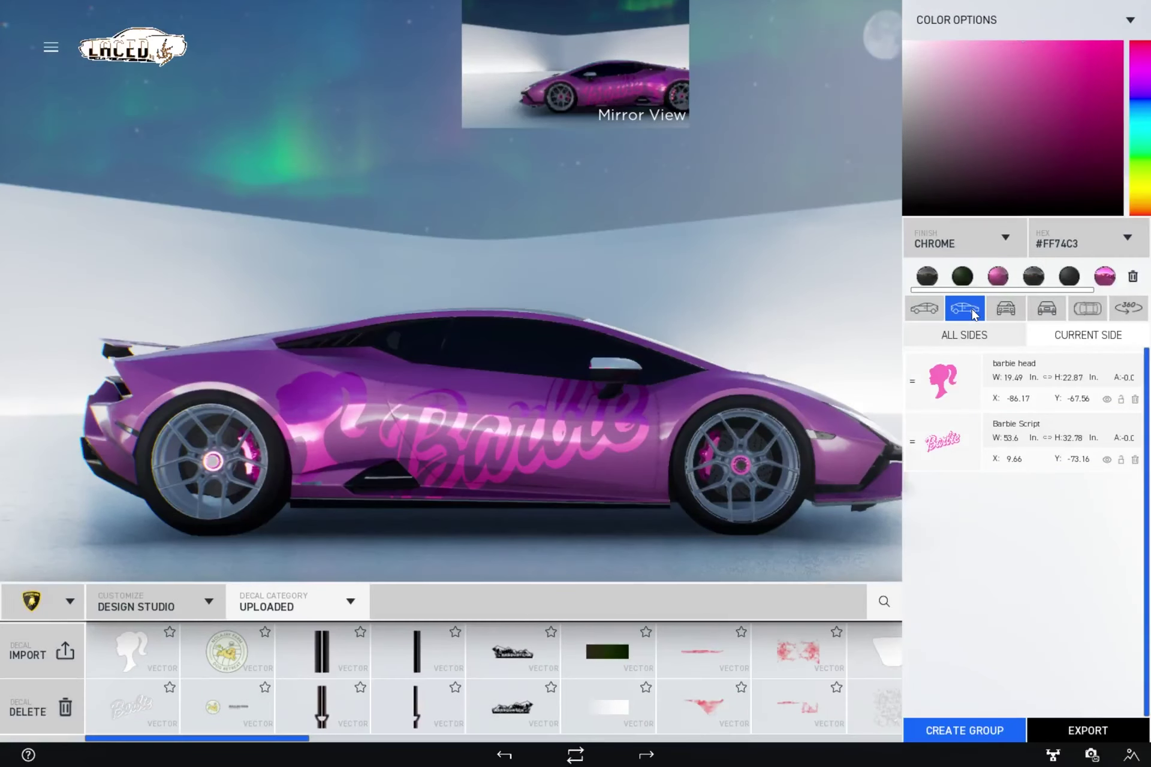
pyautogui.click(950, 377)
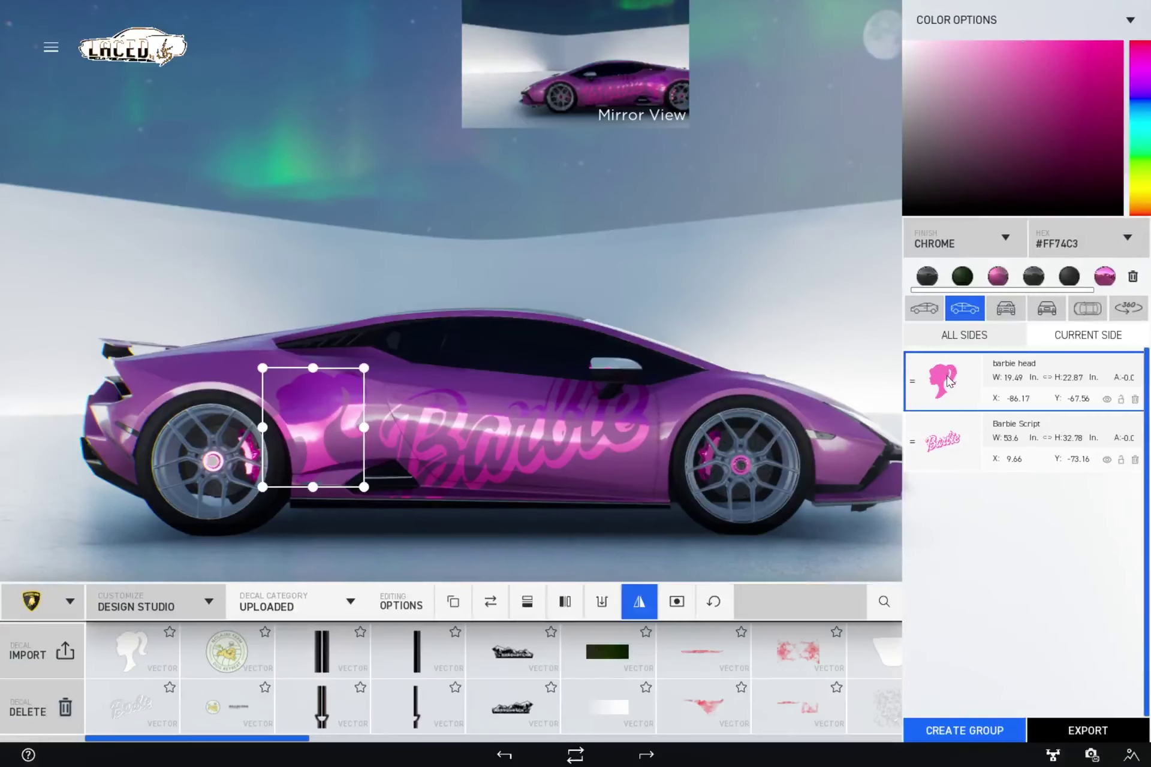
pyautogui.click(572, 607)
pyautogui.click(924, 308)
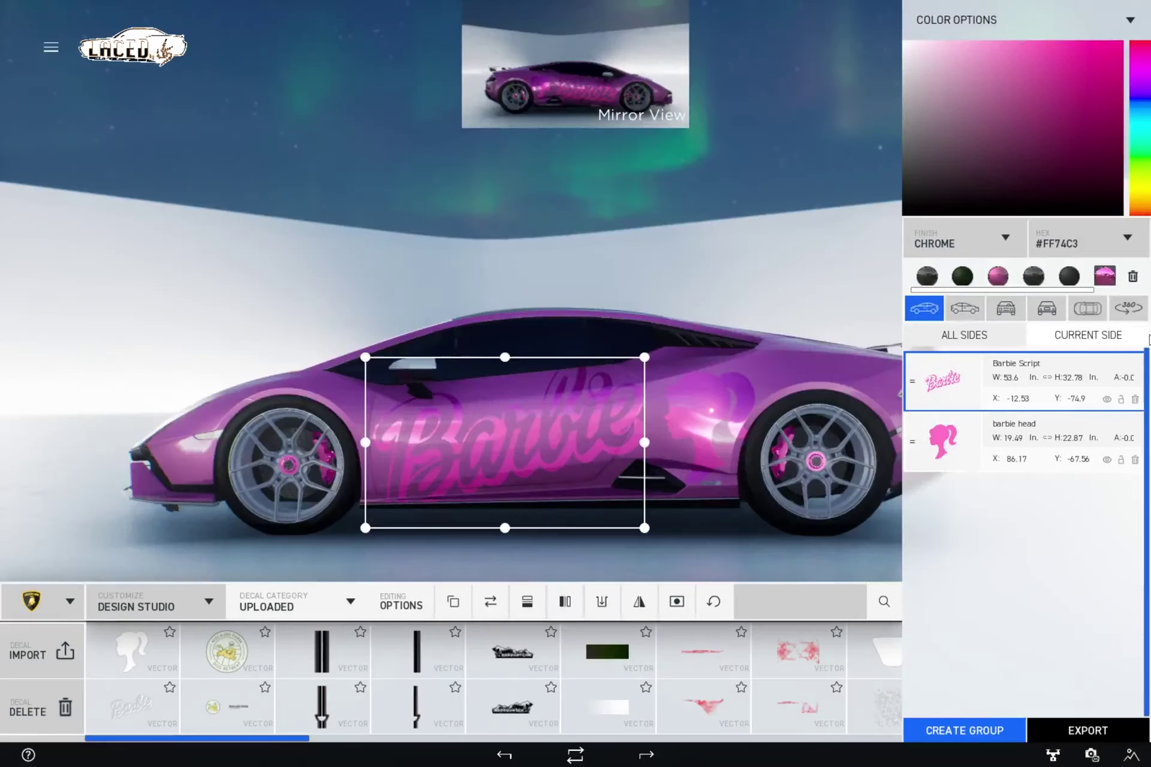
# - Examine the decals around the whole car in the 360-degree view
pyautogui.click(1128, 308)
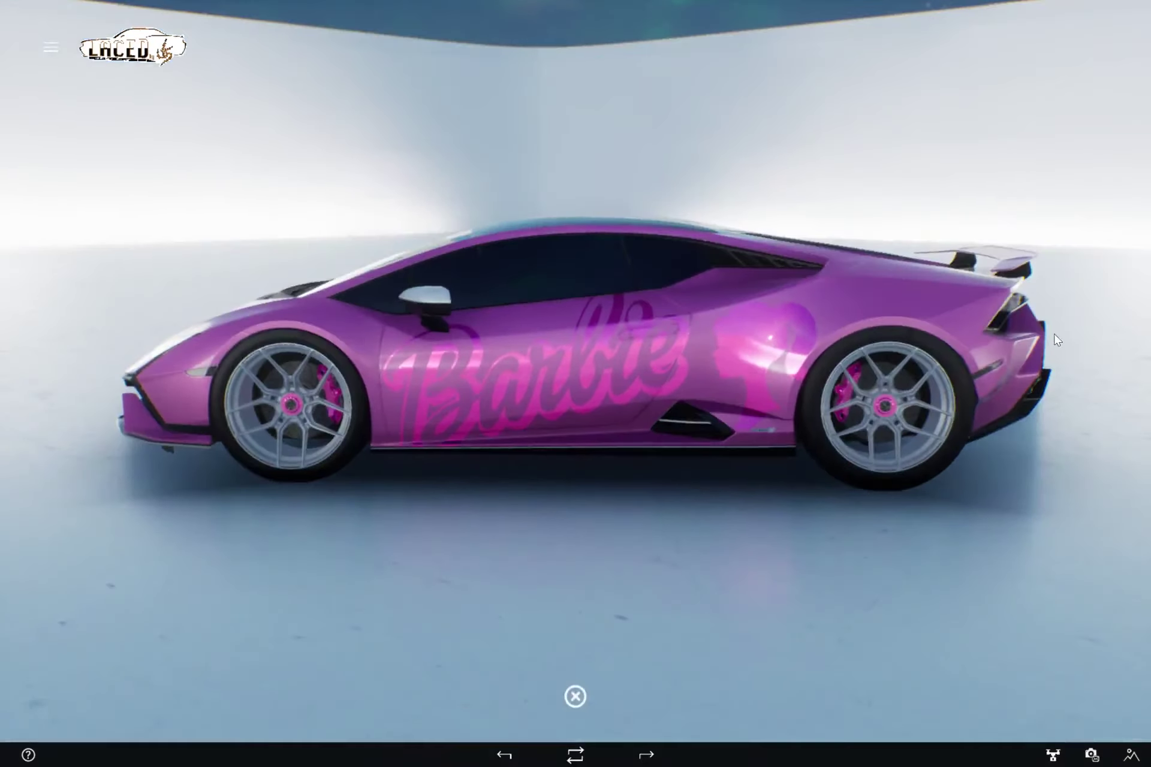
pyautogui.moveTo(600, 404); pyautogui.dragTo(783, 404)
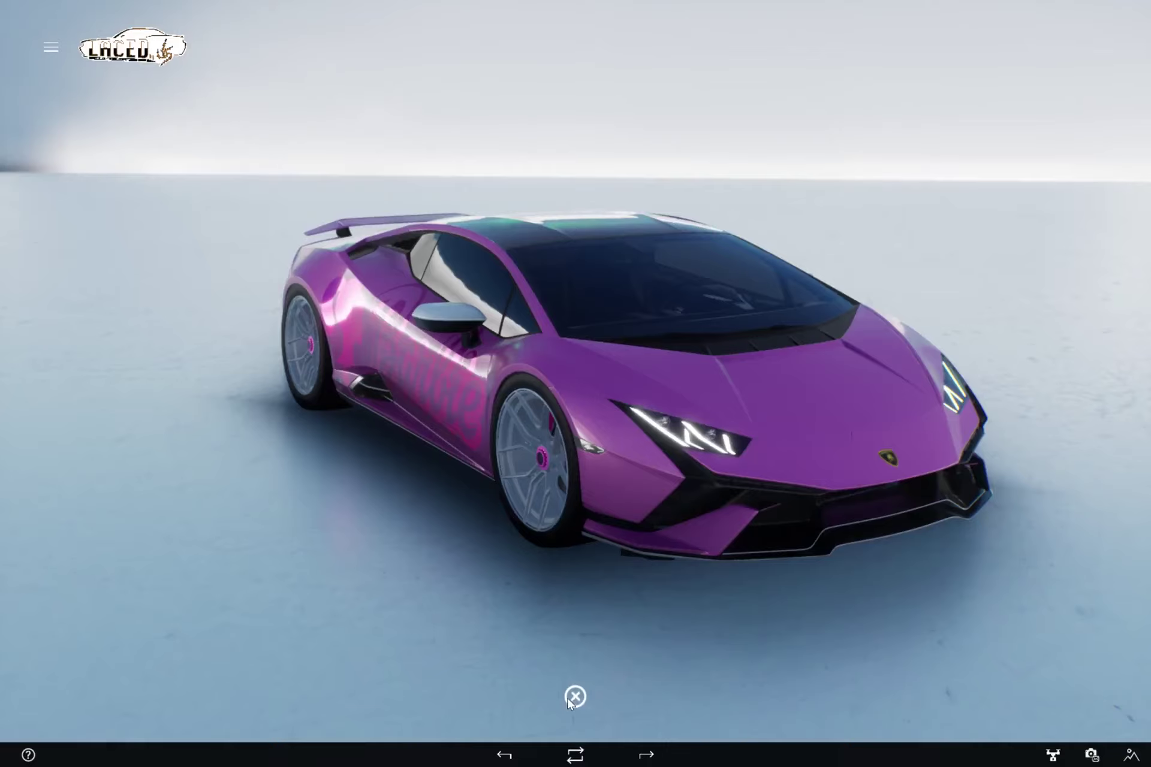
pyautogui.click(575, 697)
# - Browse the available environments and change the scene to Race Track
pyautogui.click(49, 49)
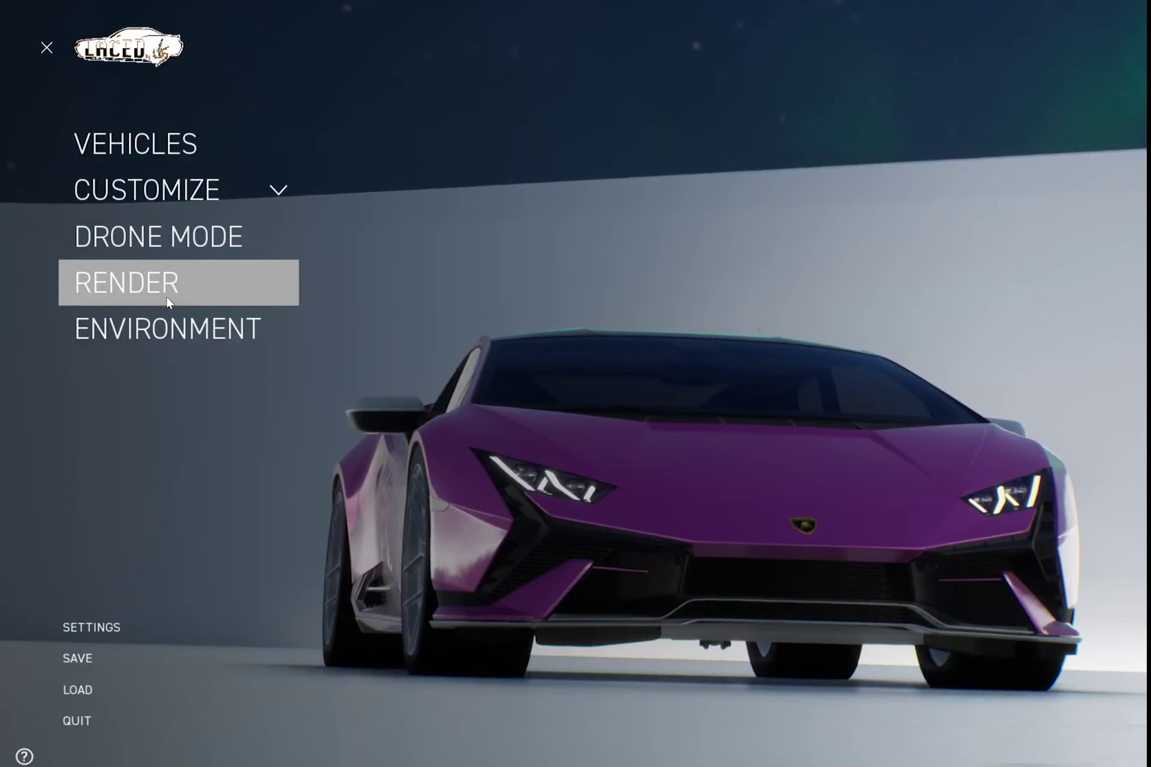
pyautogui.click(143, 336)
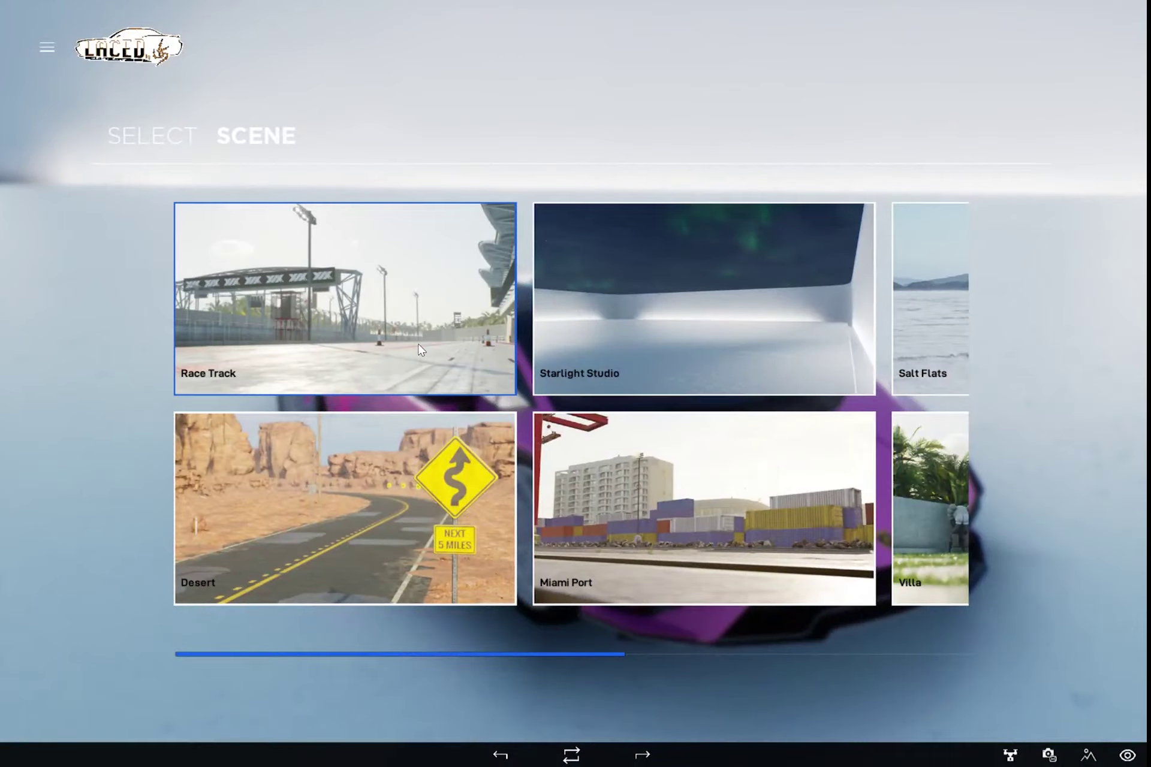
pyautogui.scroll(-2, 420, 350)
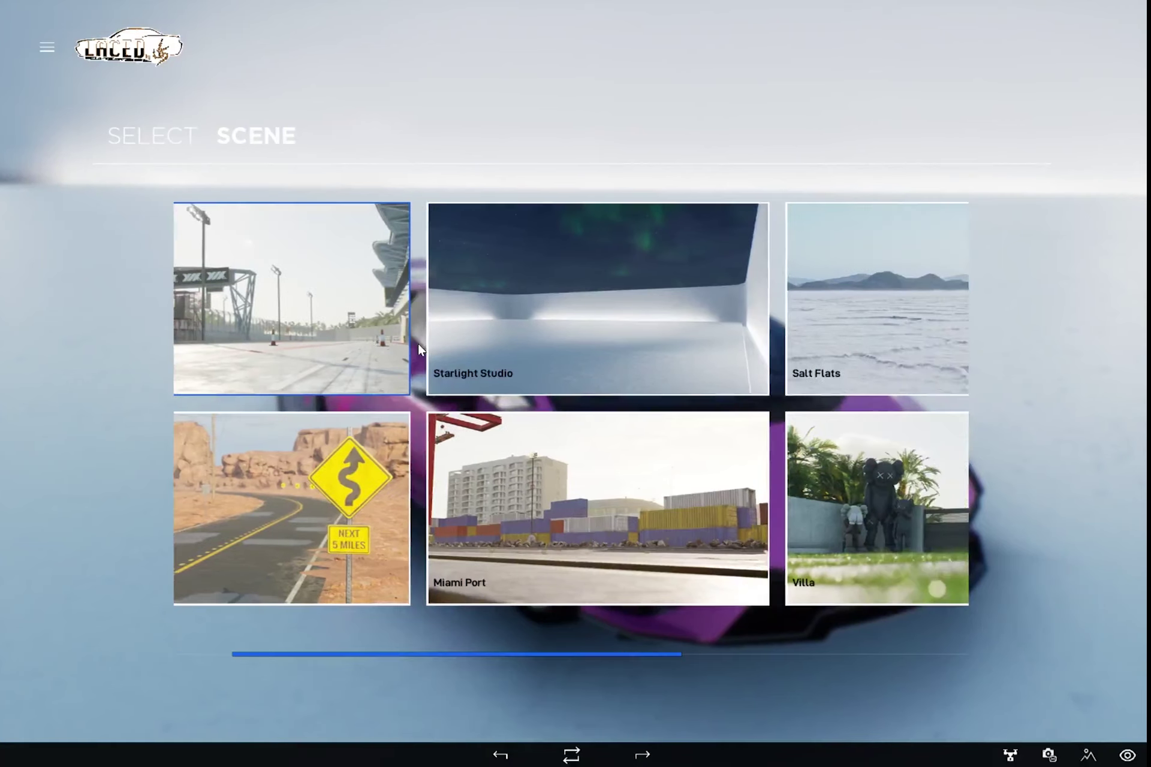
pyautogui.scroll(-3, 418, 345)
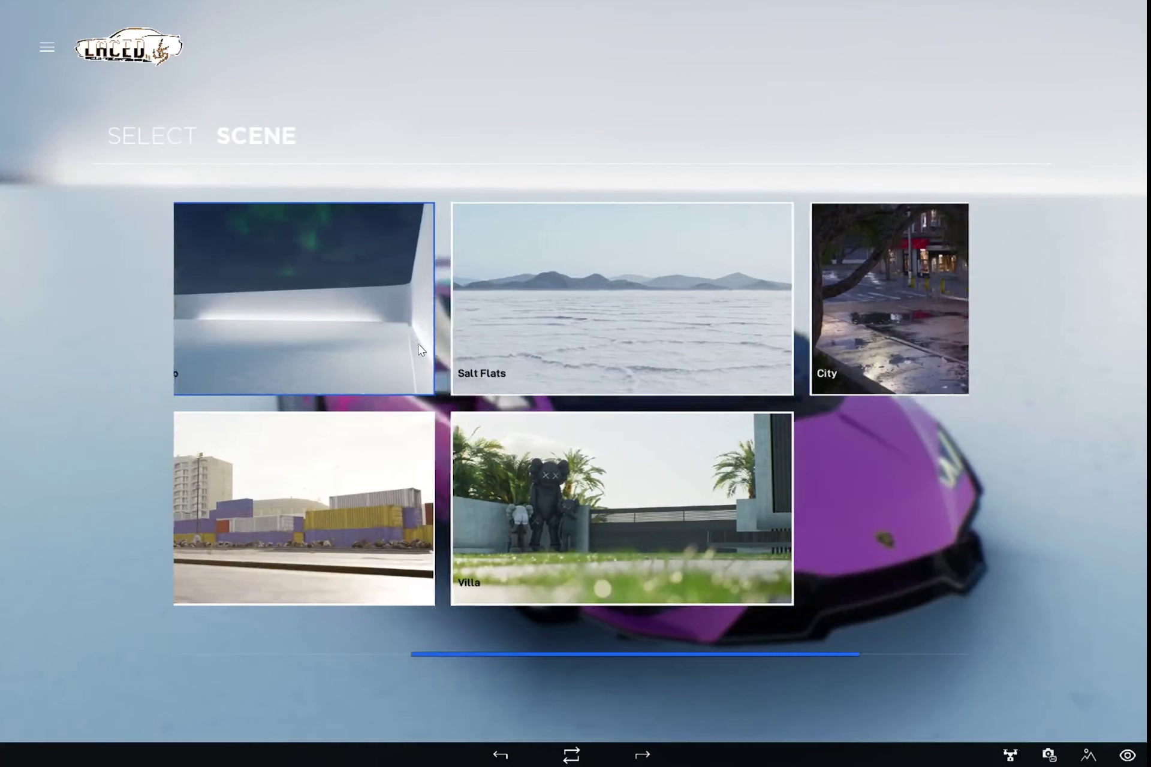
pyautogui.scroll(5, 420, 350)
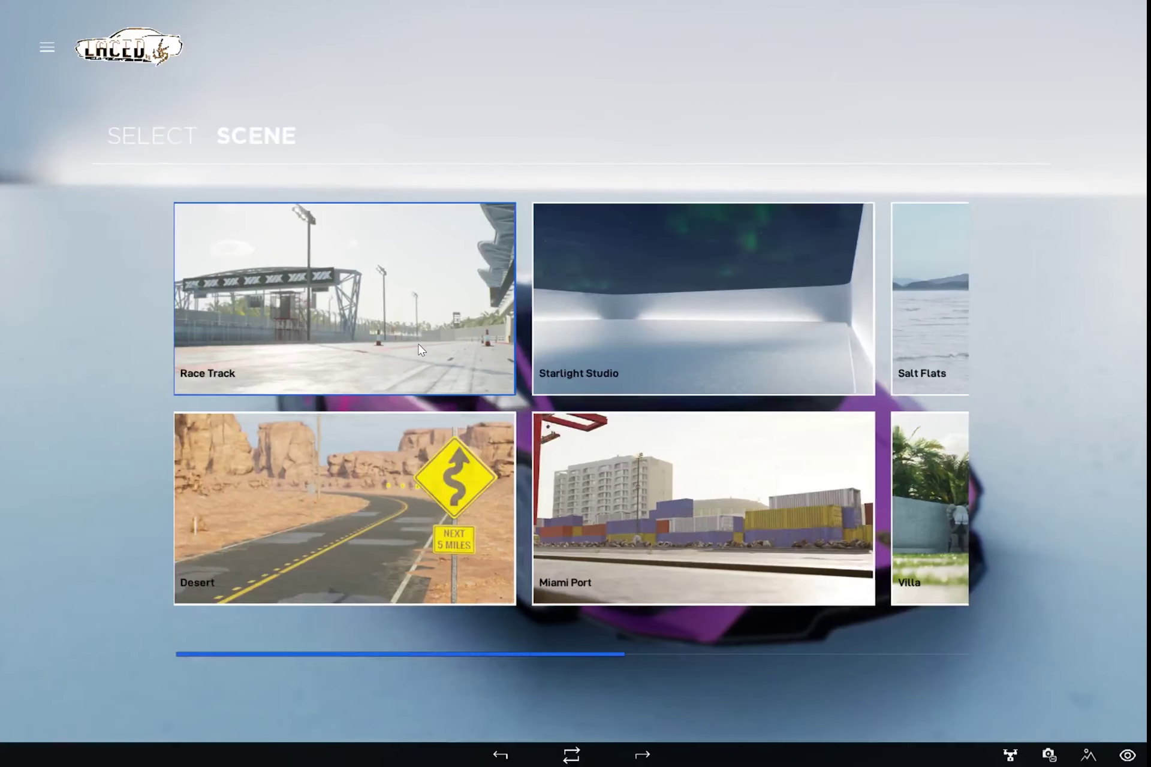
pyautogui.click(389, 378)
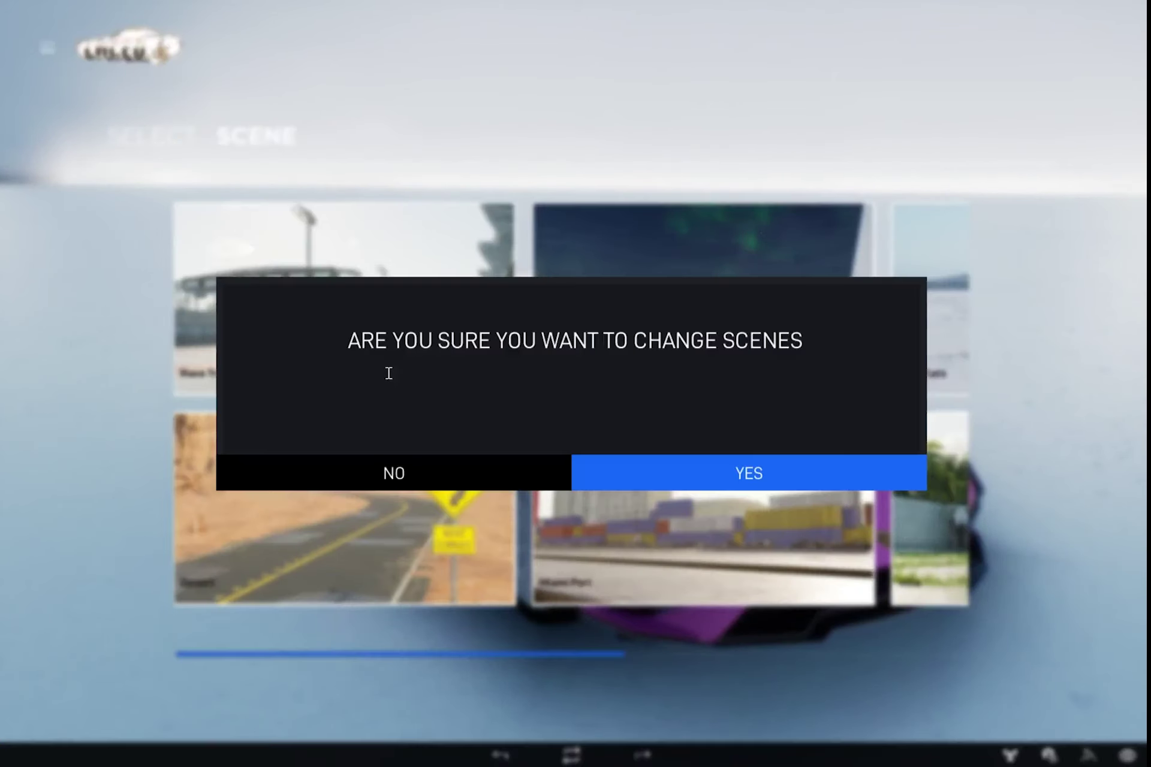
pyautogui.click(686, 466)
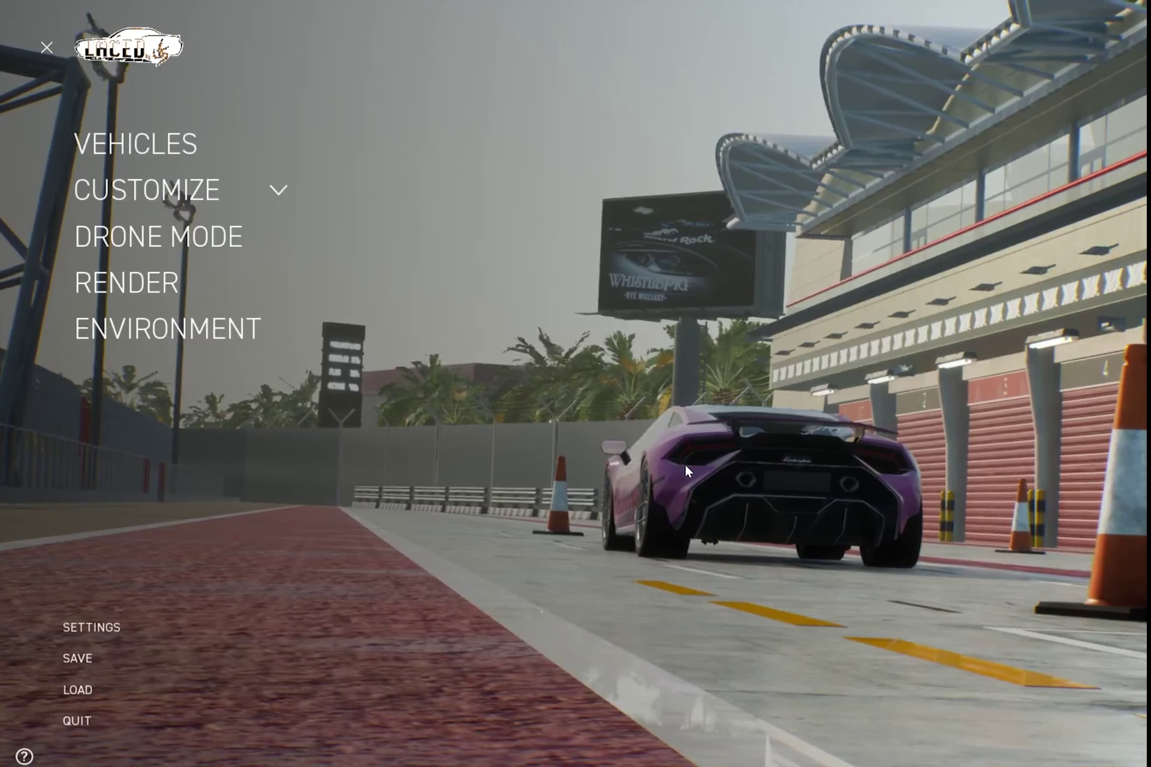
# - Return to the vehicle view and paint the front wheel's rim Lunar White
pyautogui.click(145, 138)
pyautogui.moveTo(441, 346); pyautogui.dragTo(290, 345)
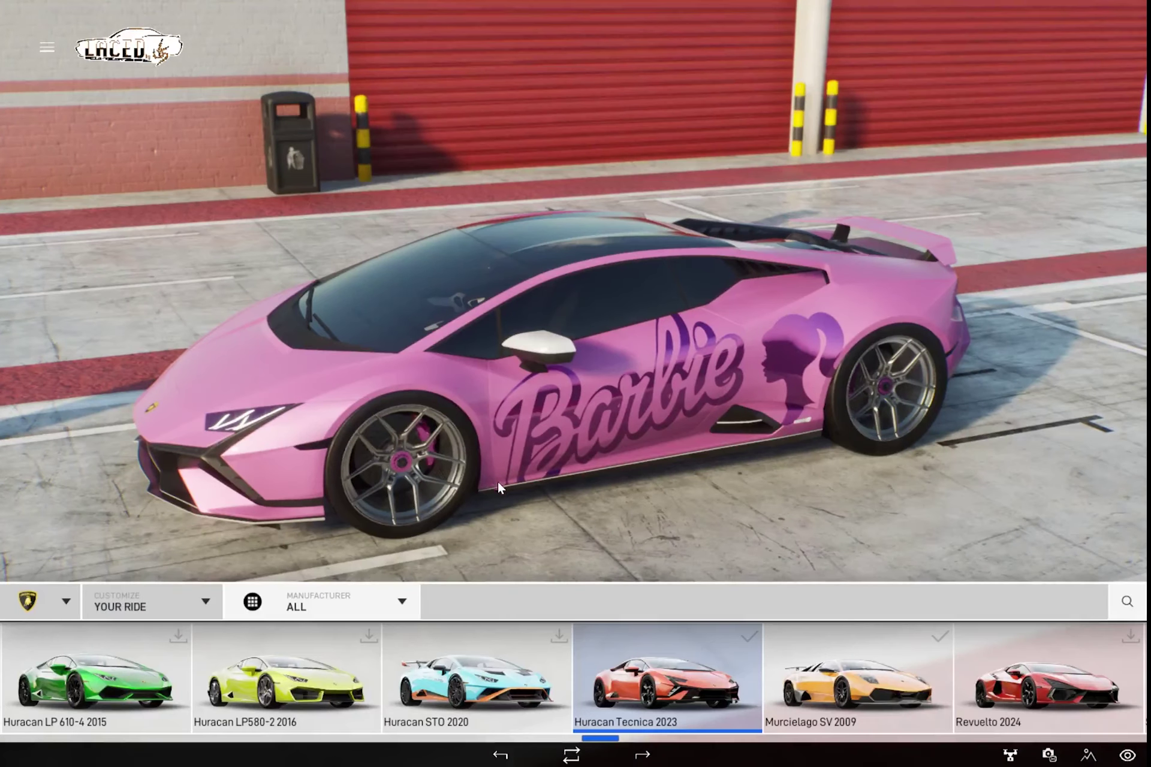
pyautogui.click(442, 470)
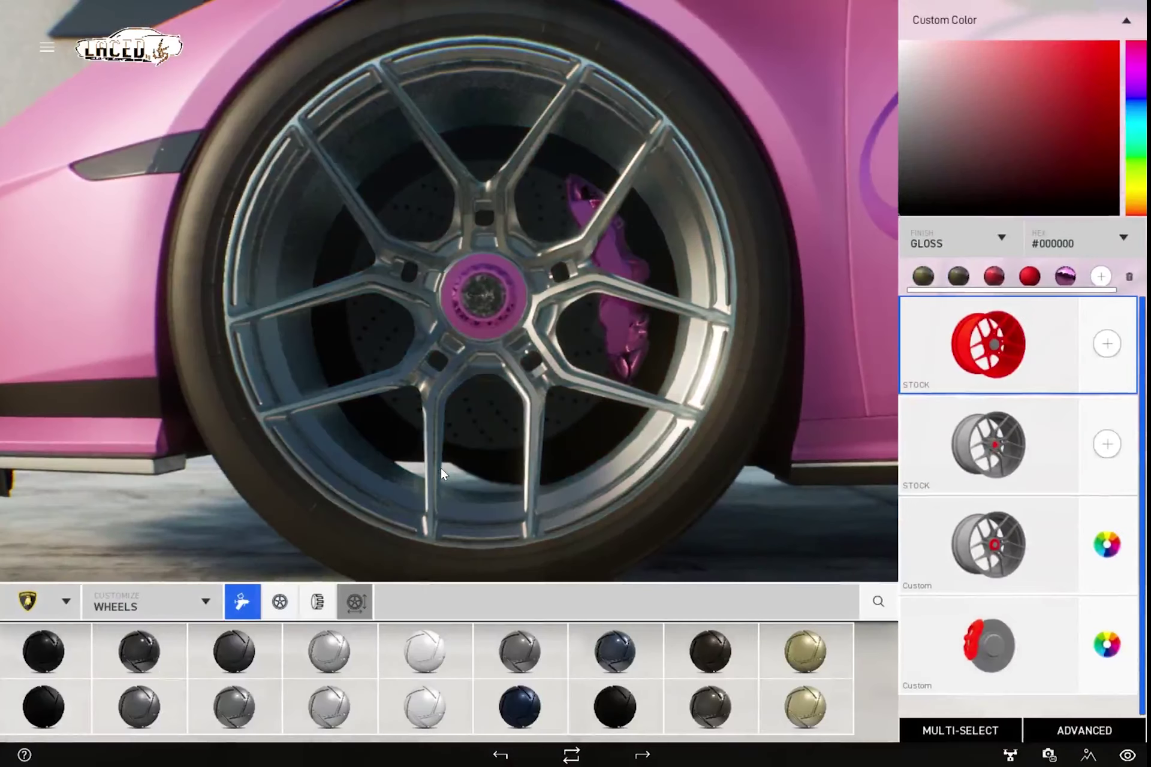
pyautogui.click(418, 649)
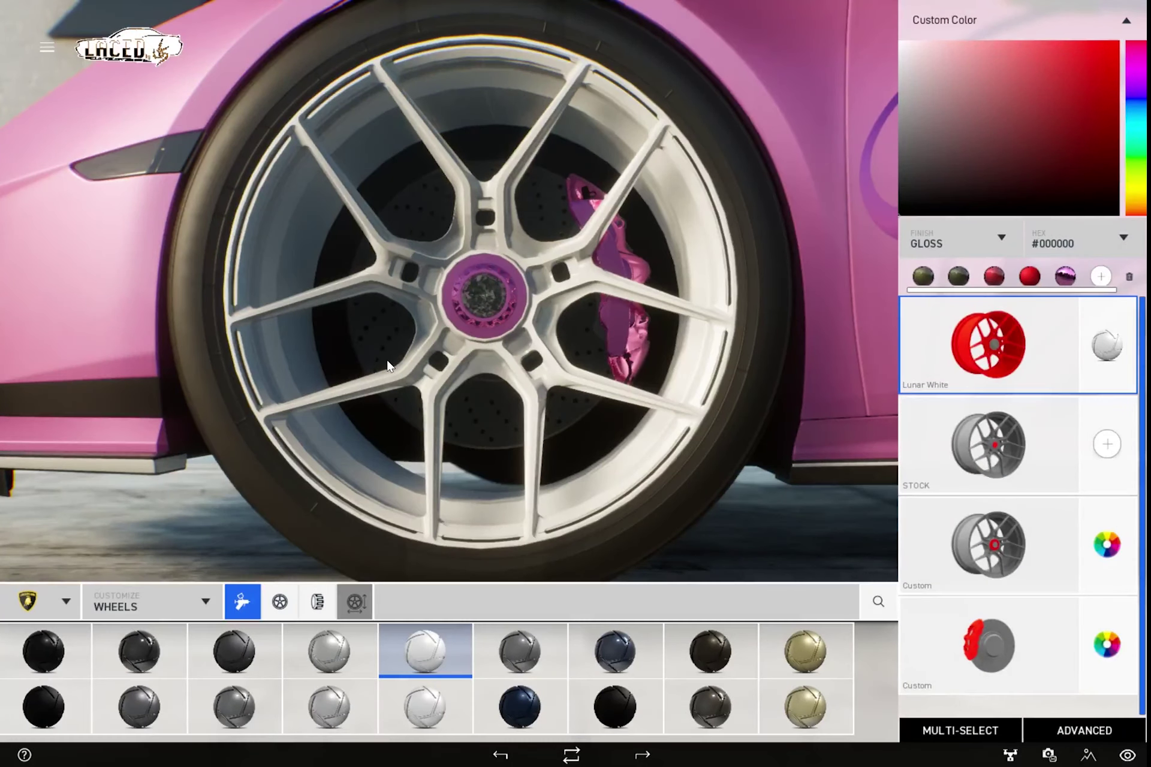
pyautogui.scroll(-5, 387, 361)
pyautogui.moveTo(448, 335); pyautogui.dragTo(530, 366)
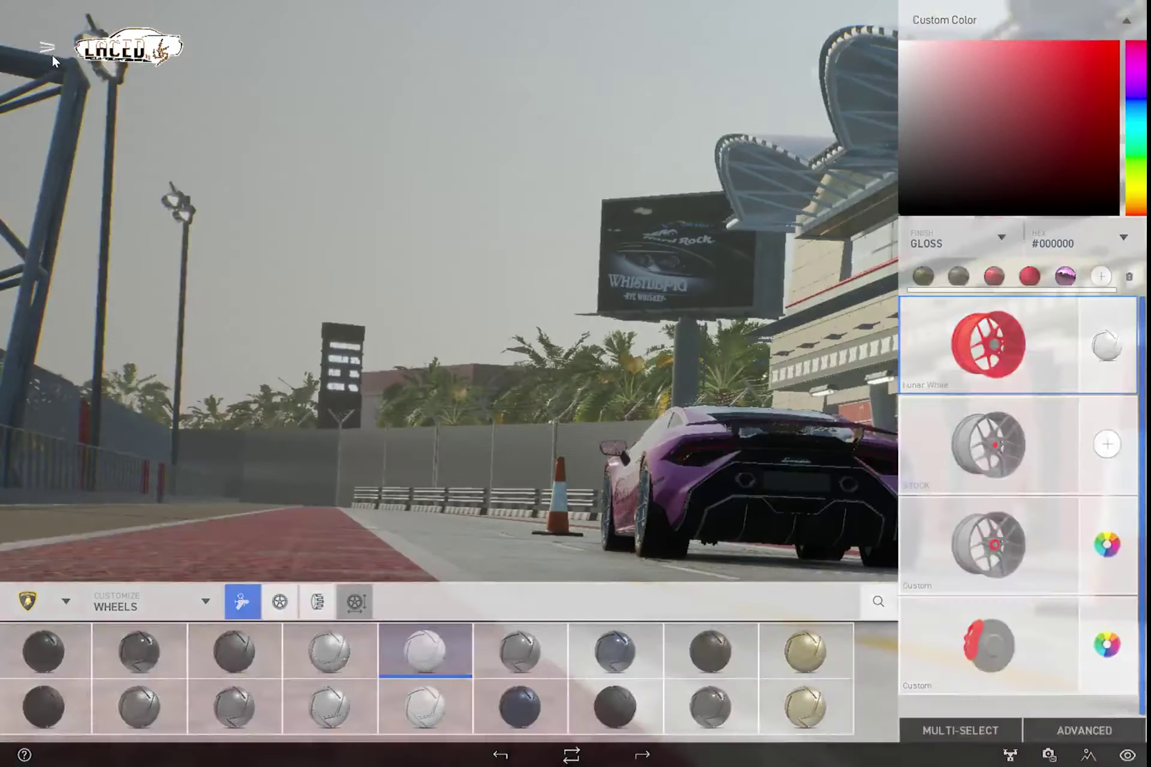
# - Enter drone mode and fly the camera to frame the car's front three-quarter view from the passenger side
pyautogui.click(52, 53)
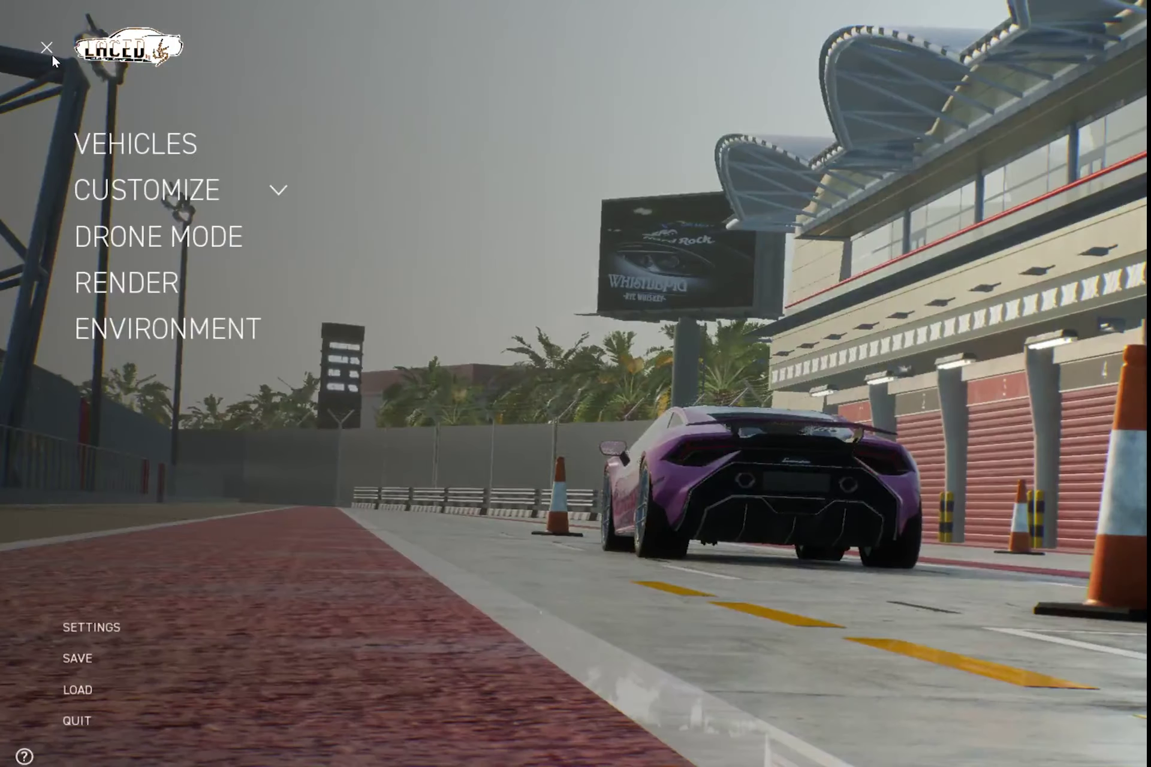
pyautogui.click(122, 243)
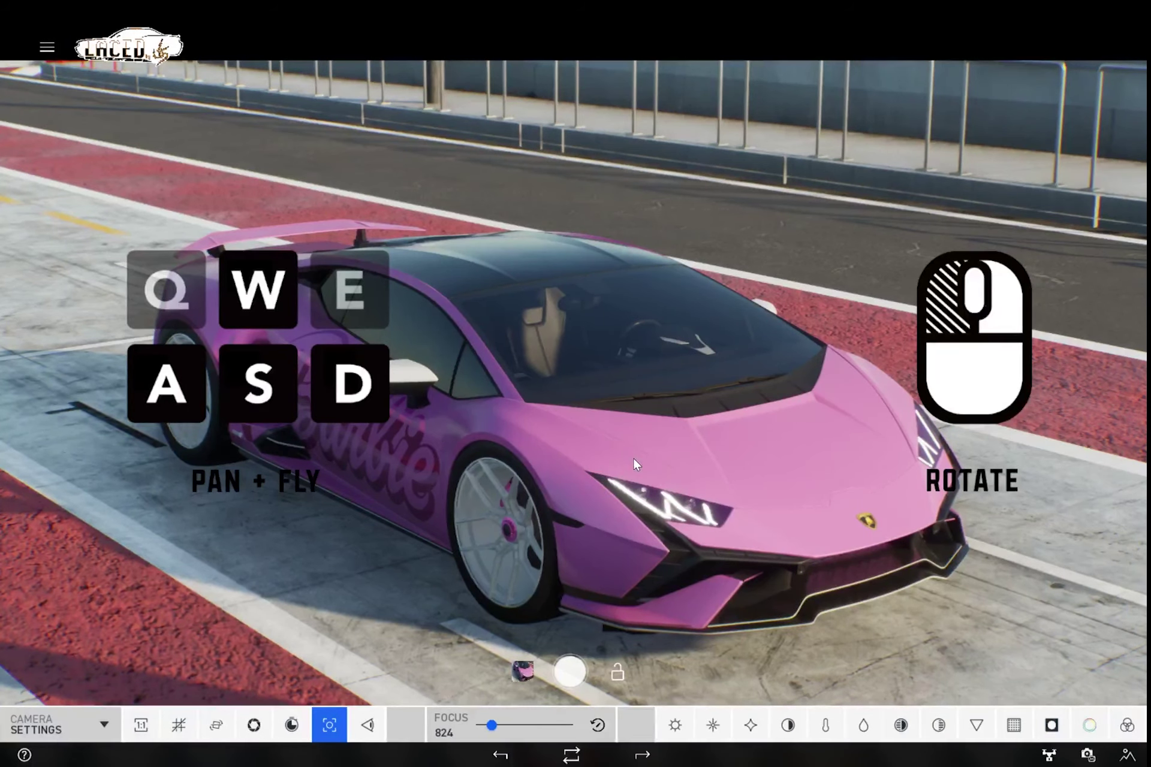
pyautogui.moveTo(641, 459)
pyautogui.mouseDown()
pyautogui.moveTo(657, 458)
pyautogui.moveTo(546, 455)
pyautogui.moveTo(642, 464)
pyautogui.mouseUp()
pyautogui.press('a')
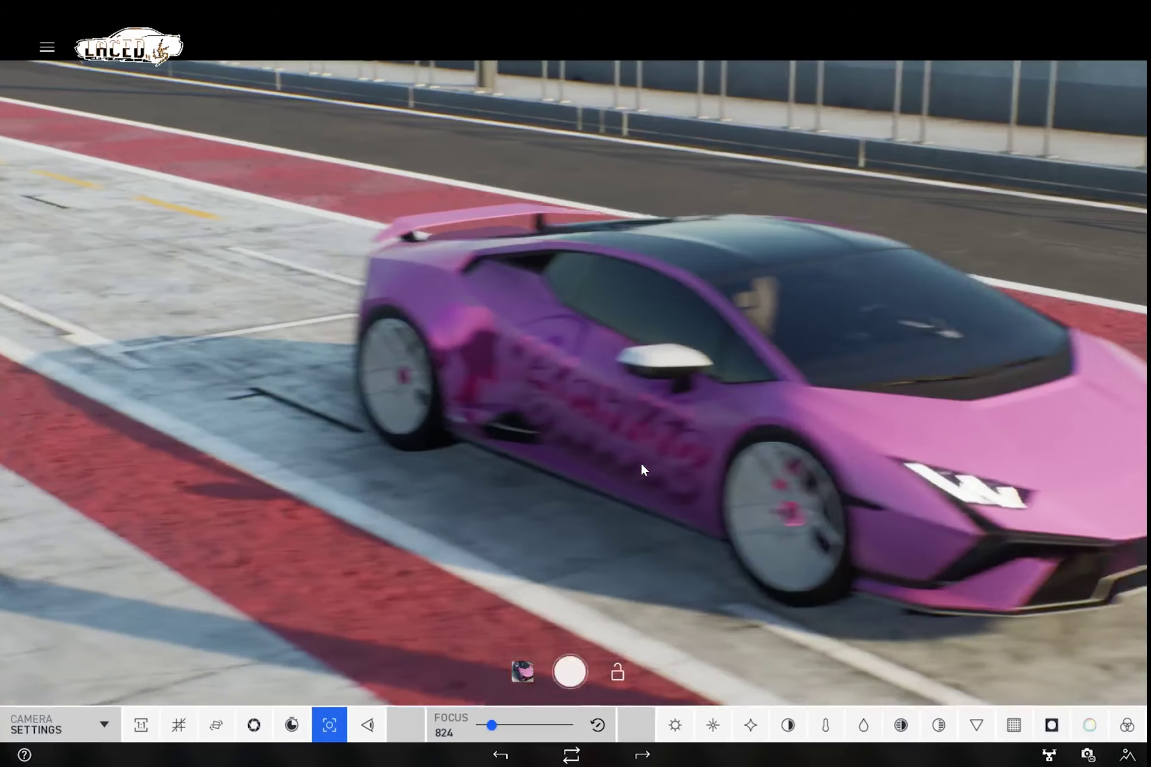
pyautogui.press('d')
pyautogui.press('a')
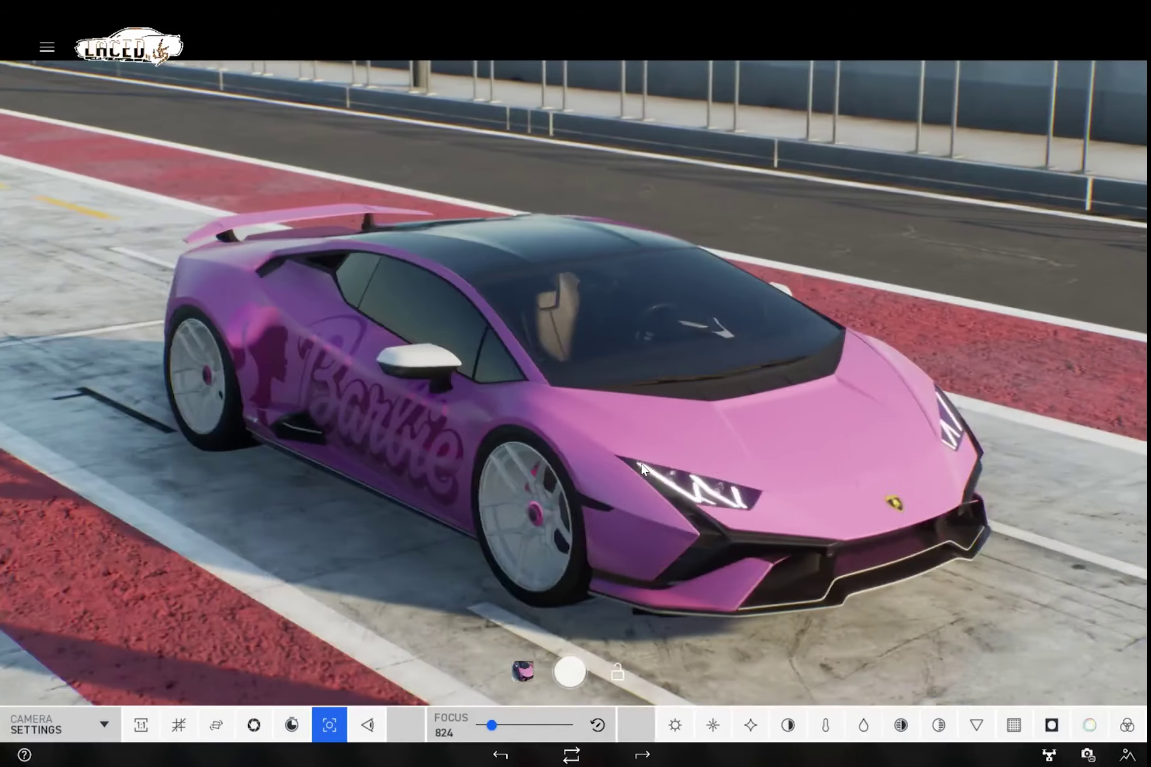
pyautogui.press('w')
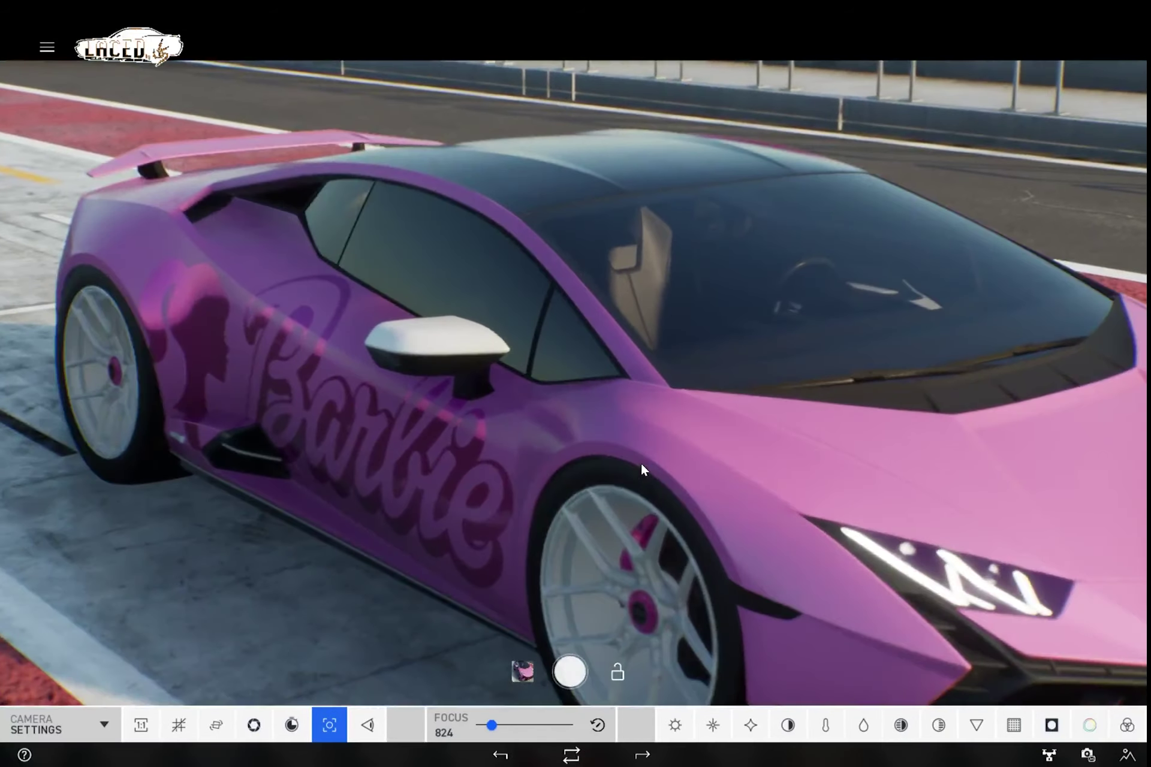
pyautogui.press('a')
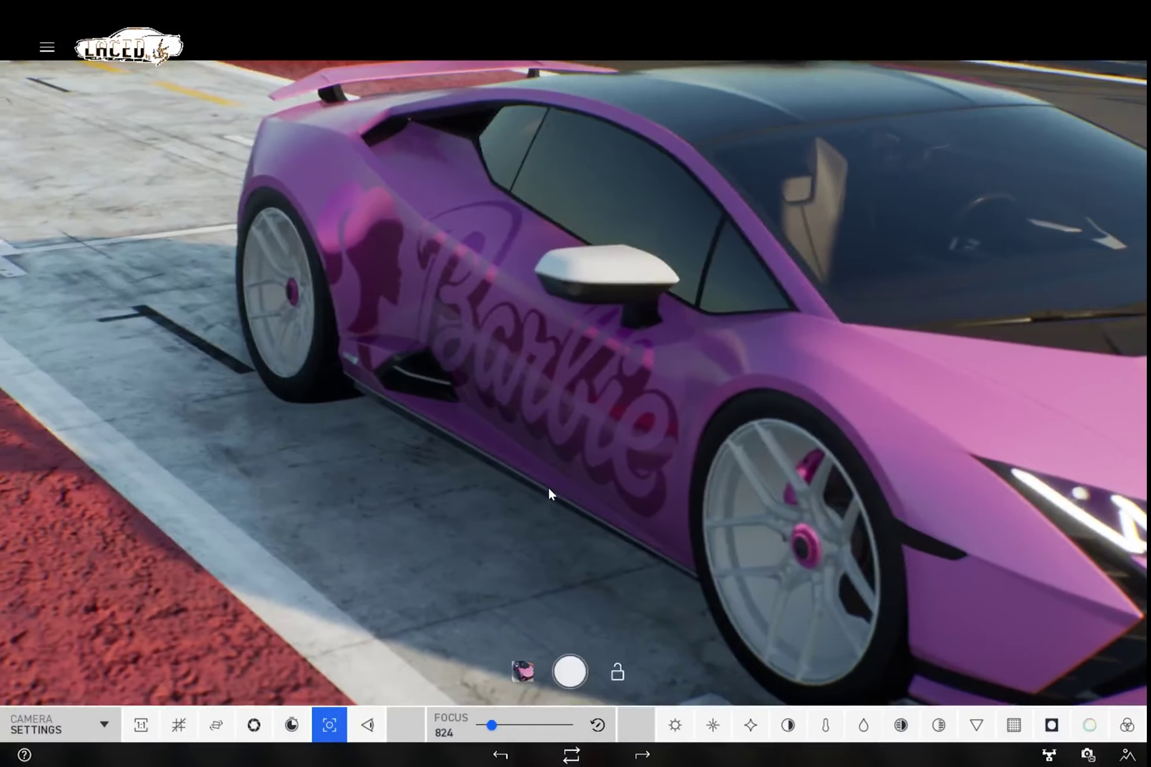
pyautogui.moveTo(549, 489); pyautogui.dragTo(536, 489)
pyautogui.press('d')
pyautogui.press('s')
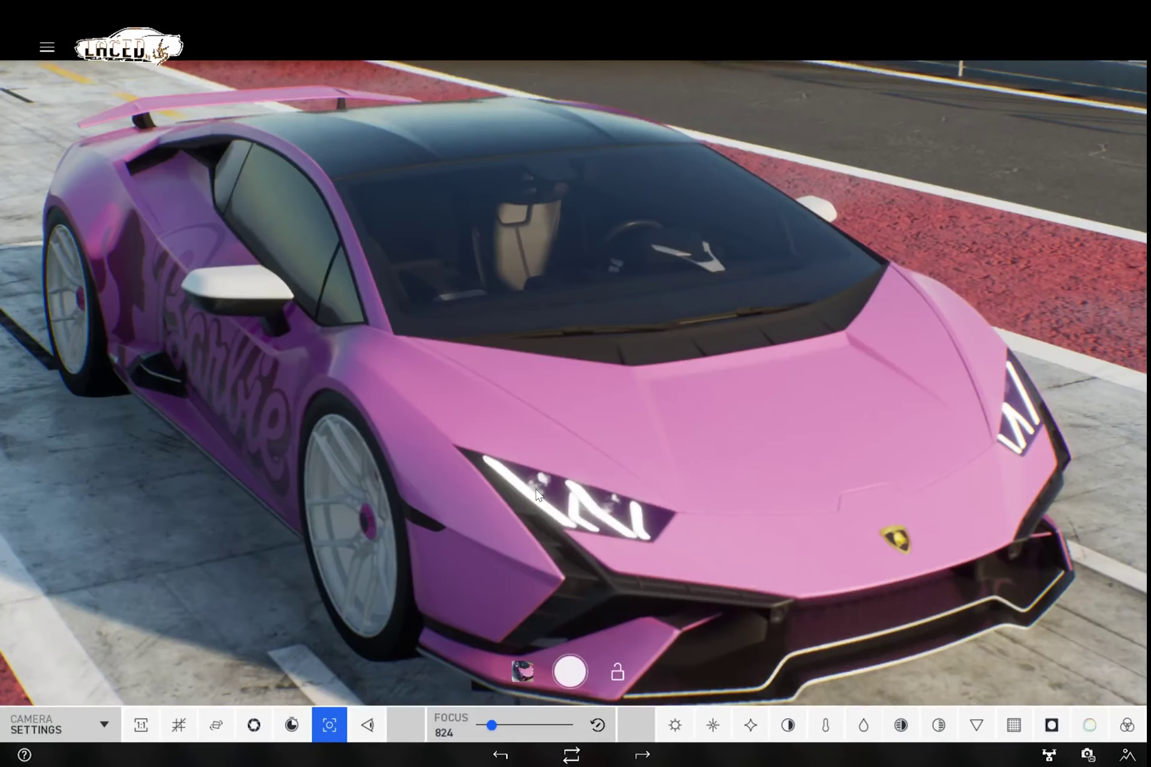
pyautogui.moveTo(401, 455)
pyautogui.mouseDown()
pyautogui.moveTo(362, 470)
pyautogui.moveTo(303, 463)
pyautogui.moveTo(384, 463)
pyautogui.mouseUp()
pyautogui.scroll(-2, 384, 462)
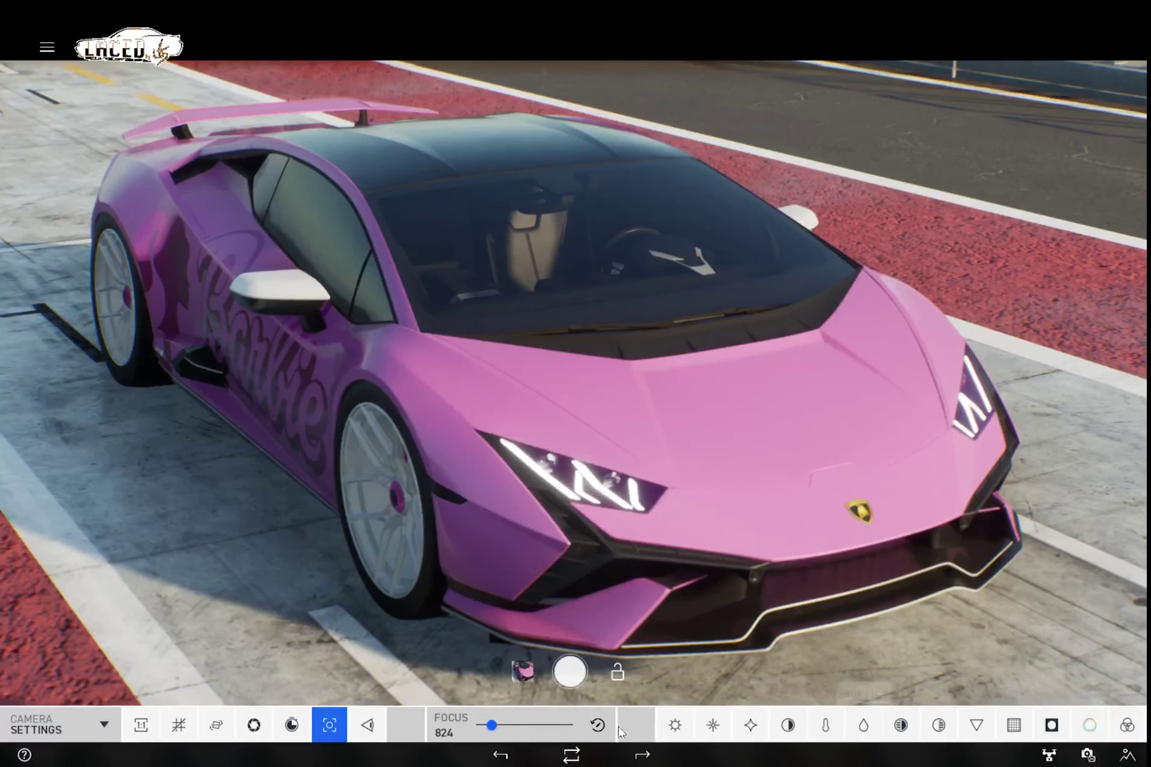
# - Set the camera shutter to 1.14 for motion blur, capture a photo and check the camera settings' load and save options
pyautogui.click(294, 726)
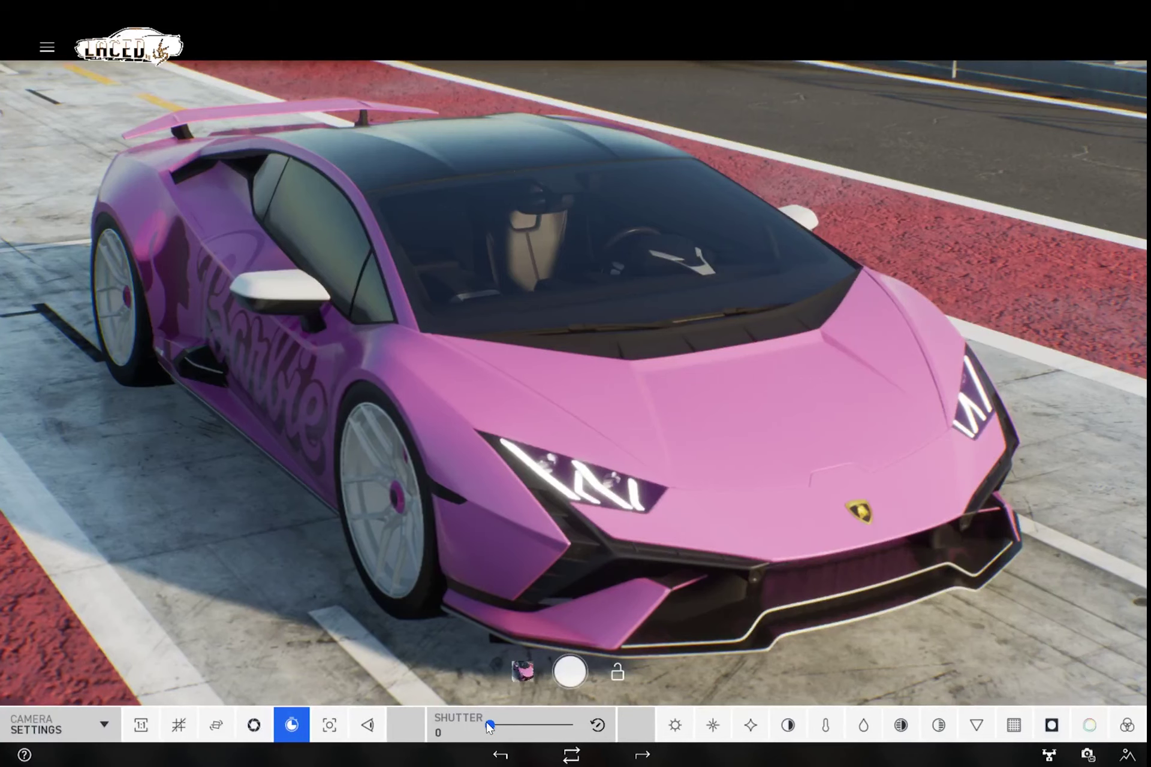
pyautogui.moveTo(490, 727); pyautogui.dragTo(538, 727)
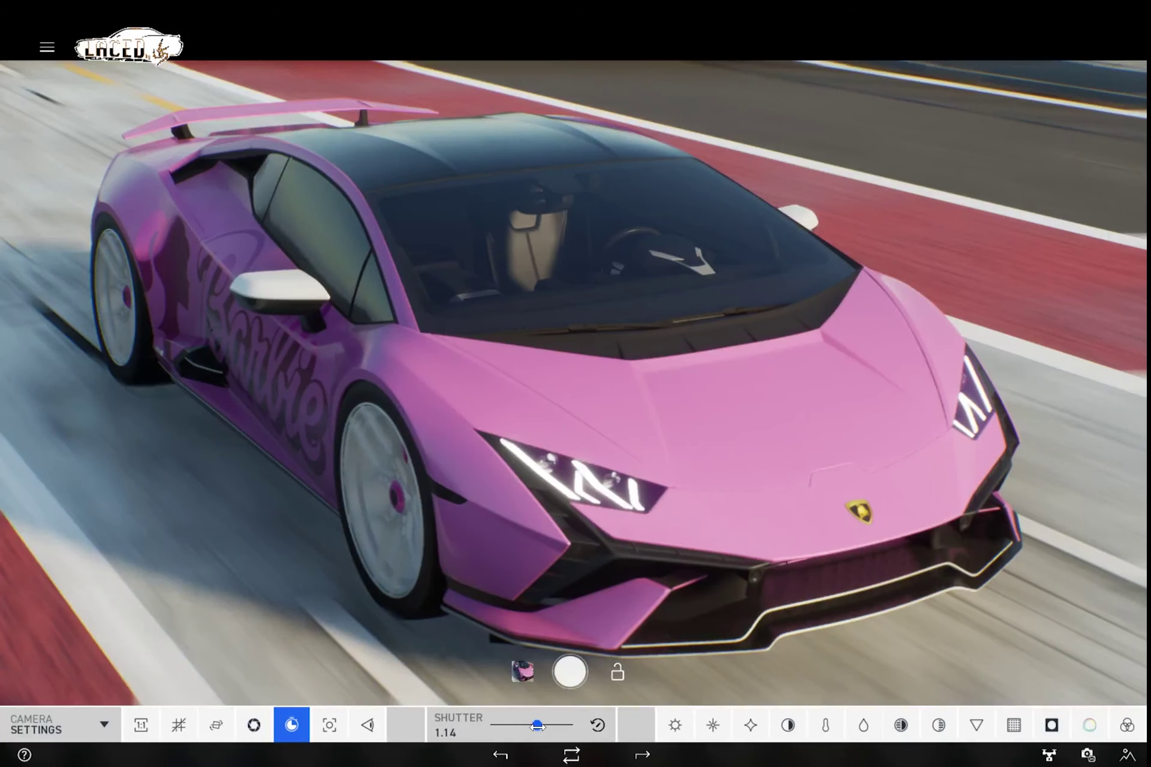
pyautogui.click(576, 671)
pyautogui.click(83, 728)
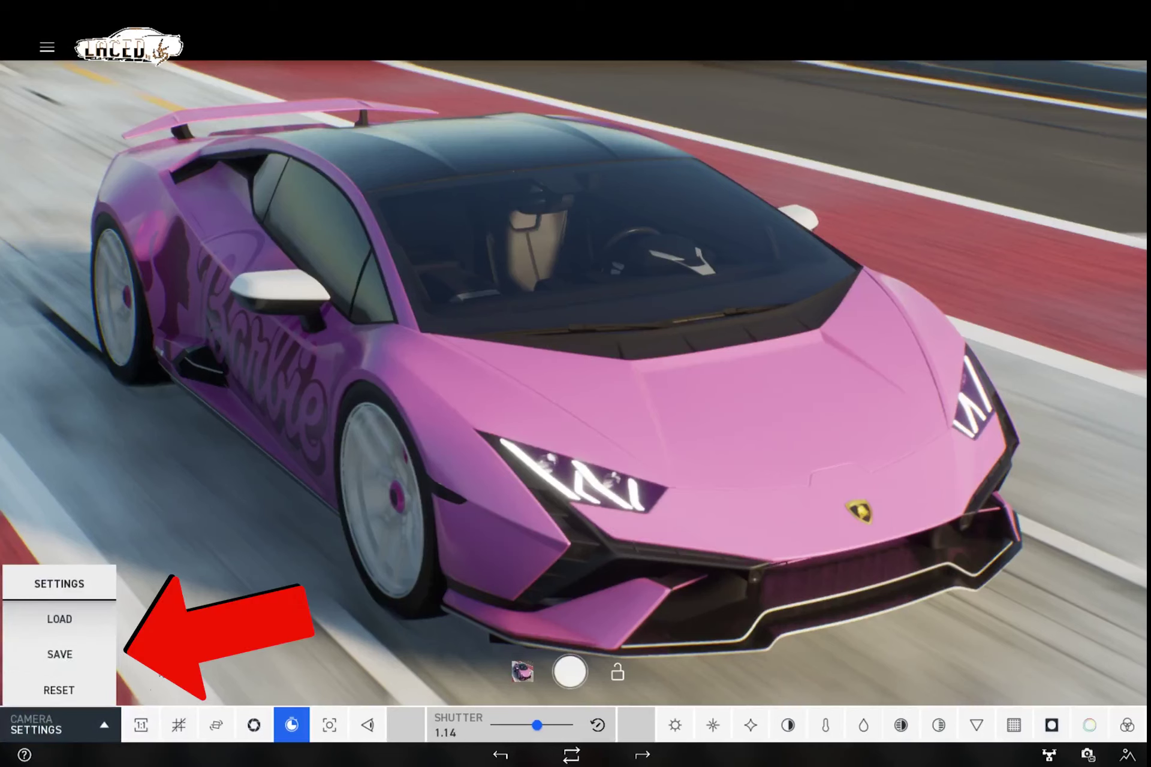
pyautogui.click(161, 677)
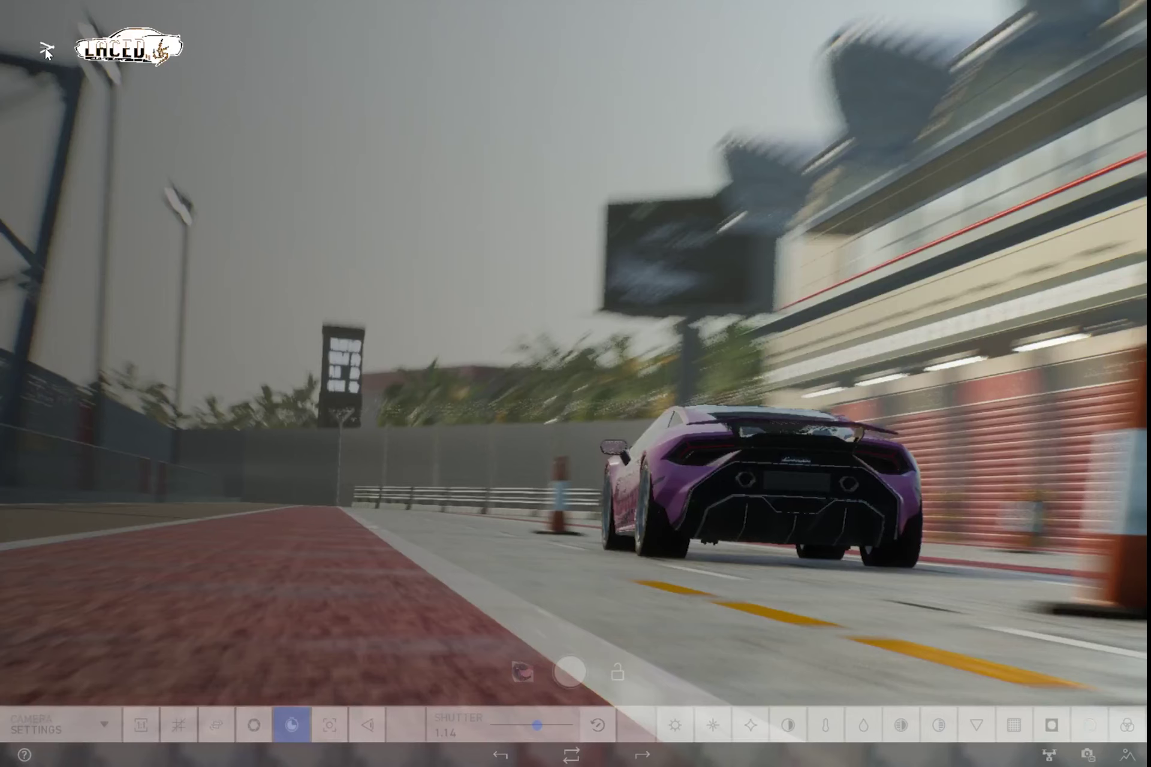
# - Open the render section and look through the video templates
pyautogui.click(47, 50)
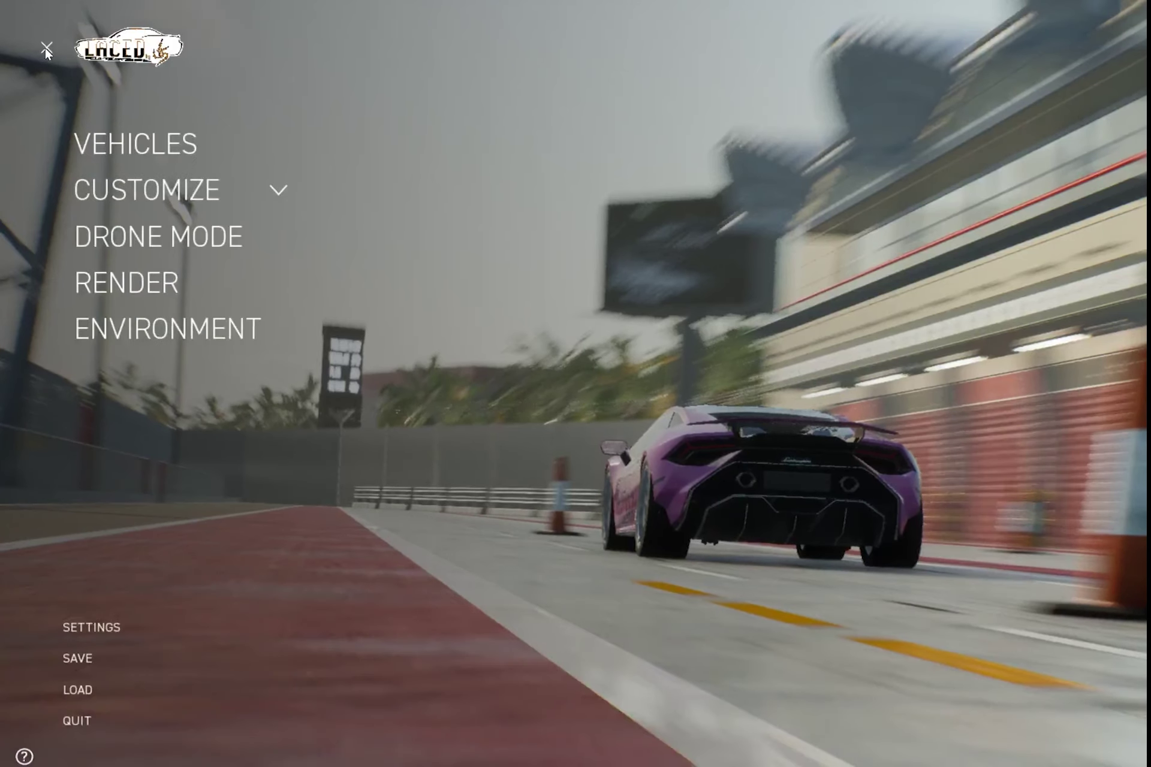
pyautogui.click(138, 289)
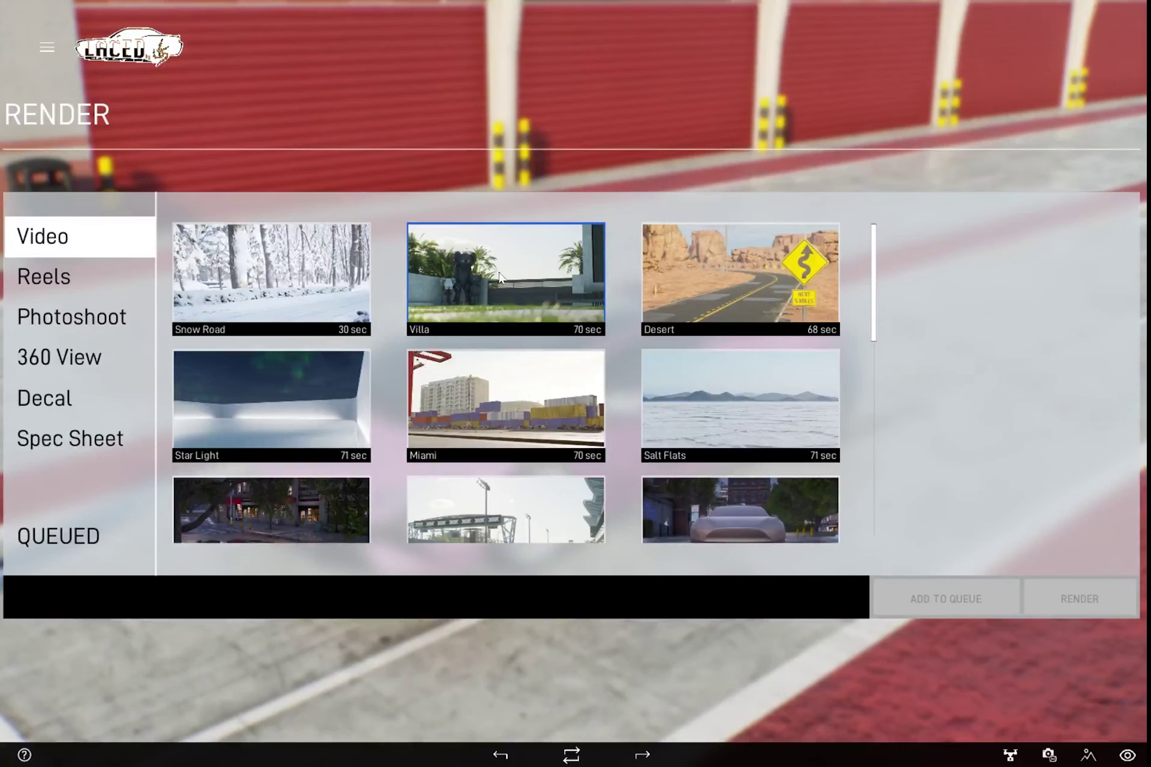
pyautogui.scroll(-3, 643, 468)
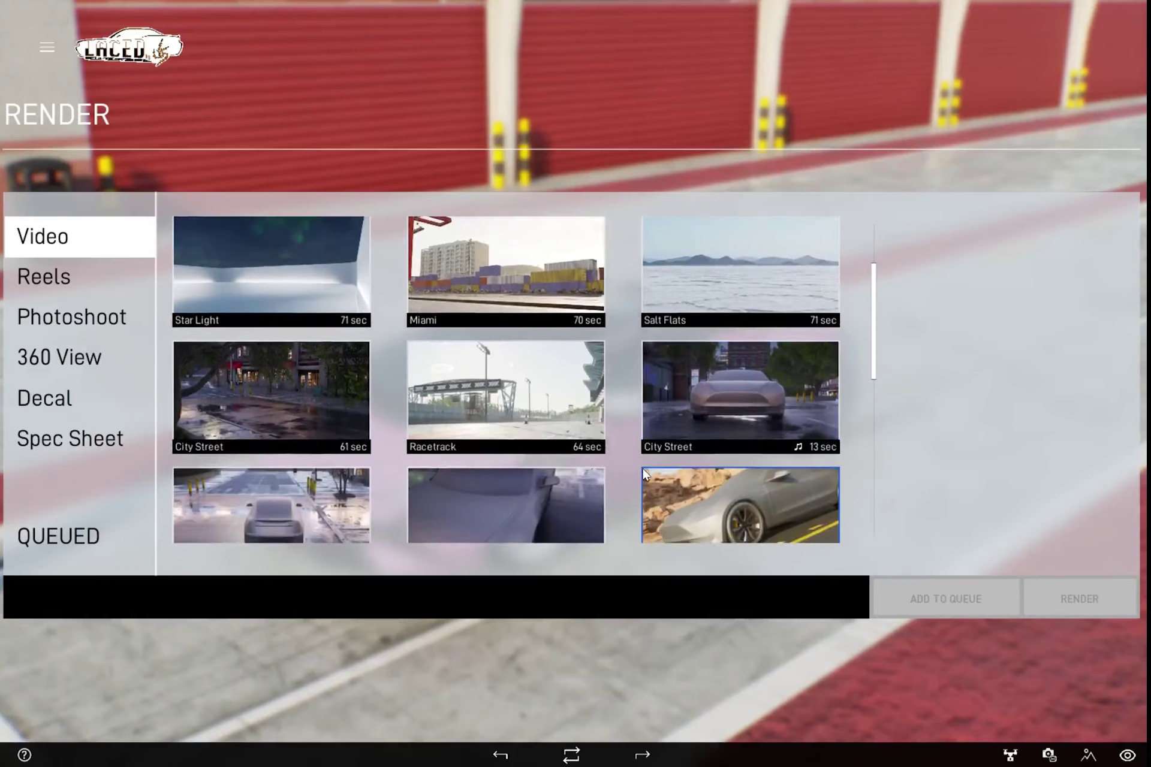
pyautogui.scroll(-2, 644, 473)
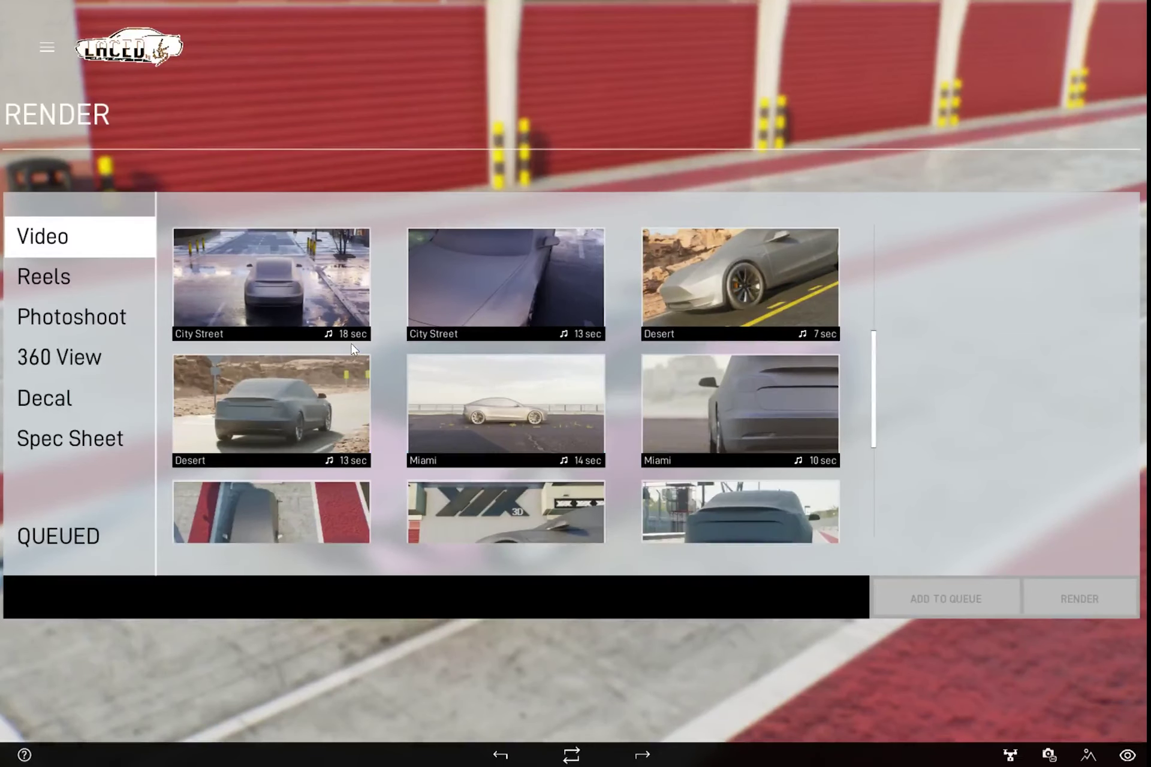
pyautogui.scroll(3, 572, 334)
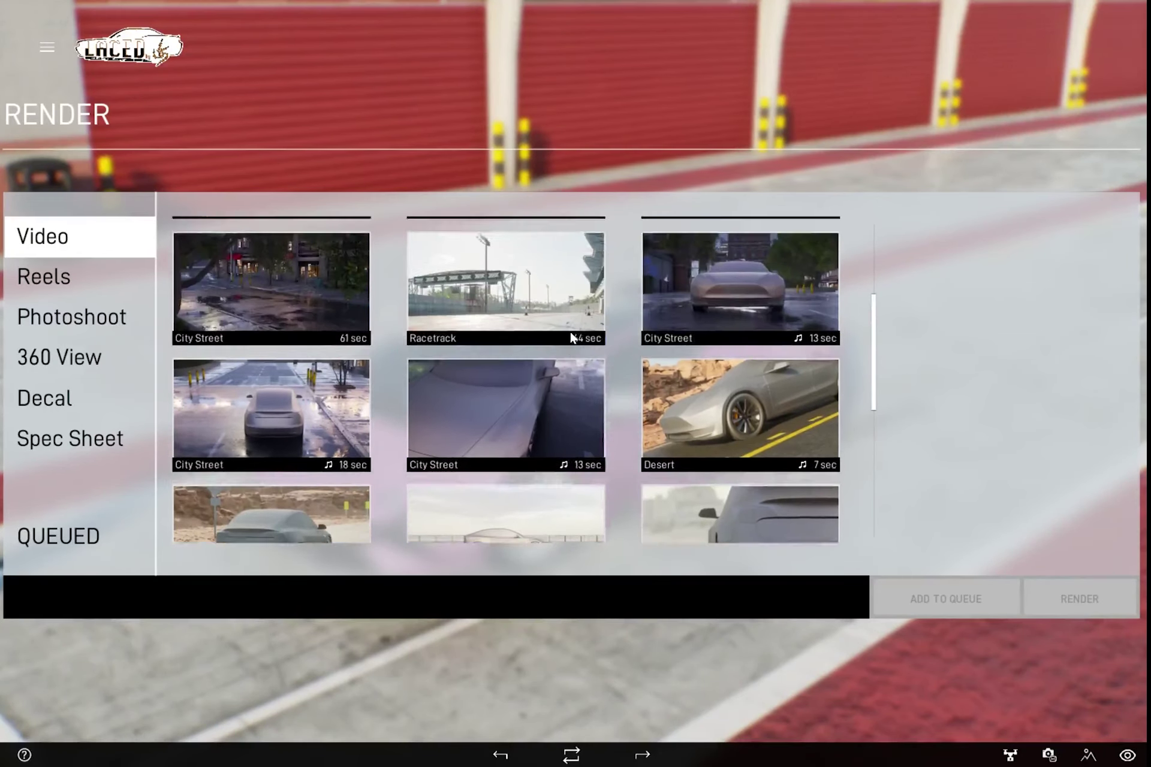
pyautogui.scroll(1, 575, 332)
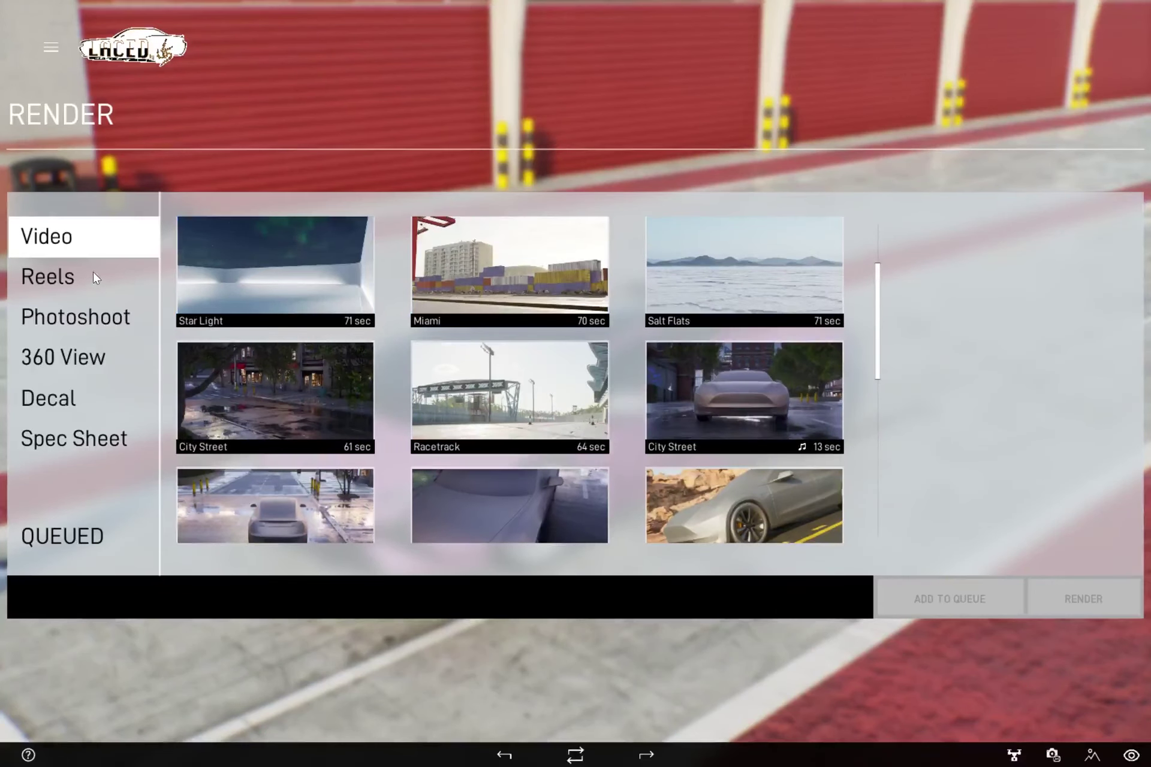
# - Look through the Reels, Photoshoot, 360 View, Decal and Spec Sheet render templates
pyautogui.click(53, 276)
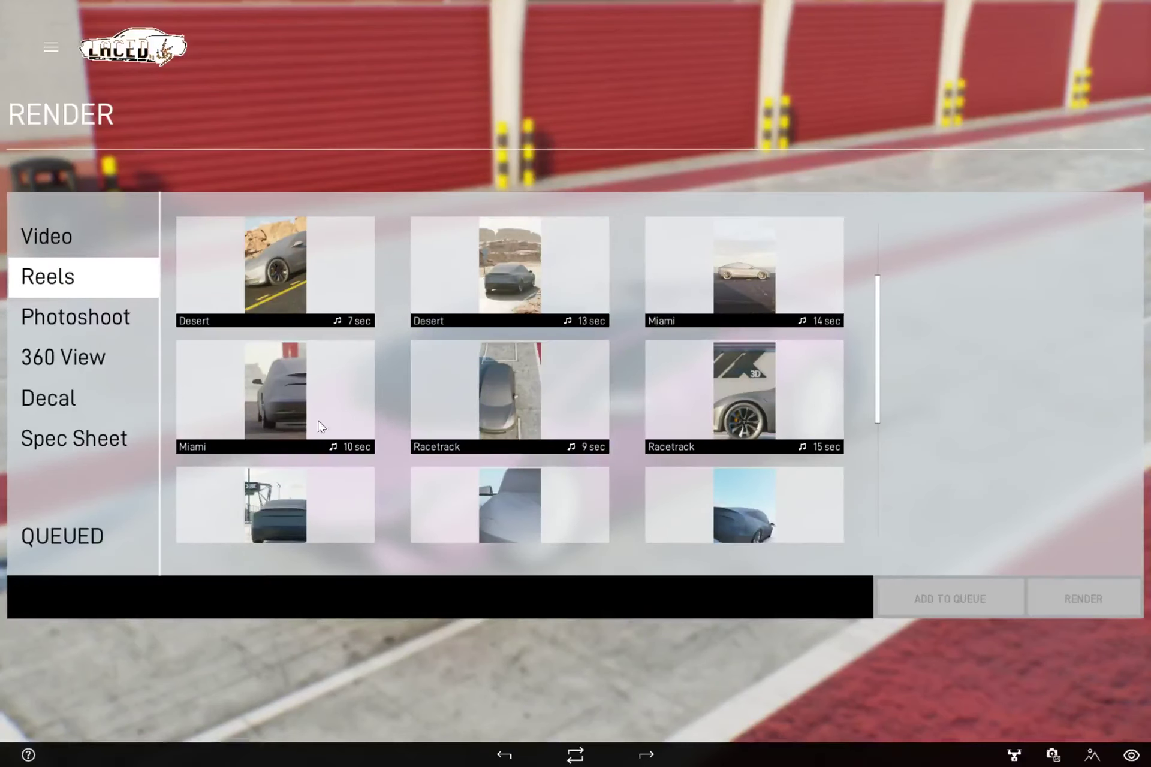
pyautogui.click(101, 317)
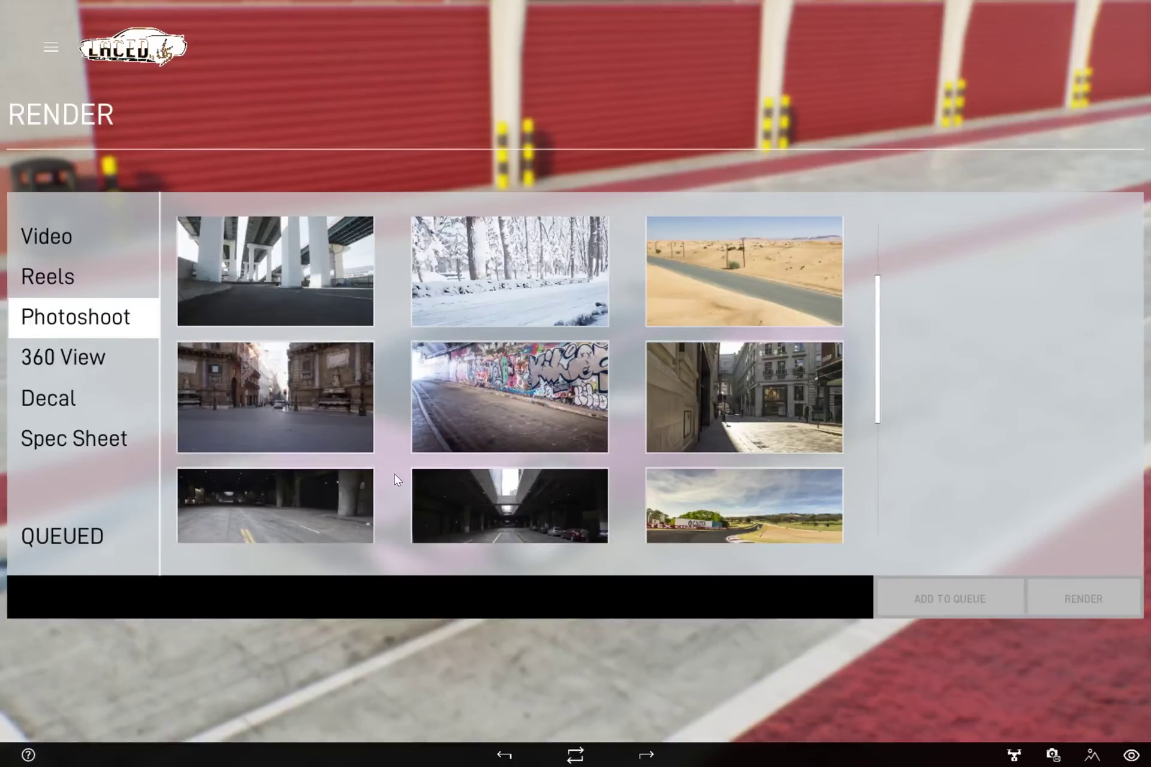
pyautogui.scroll(-5, 394, 474)
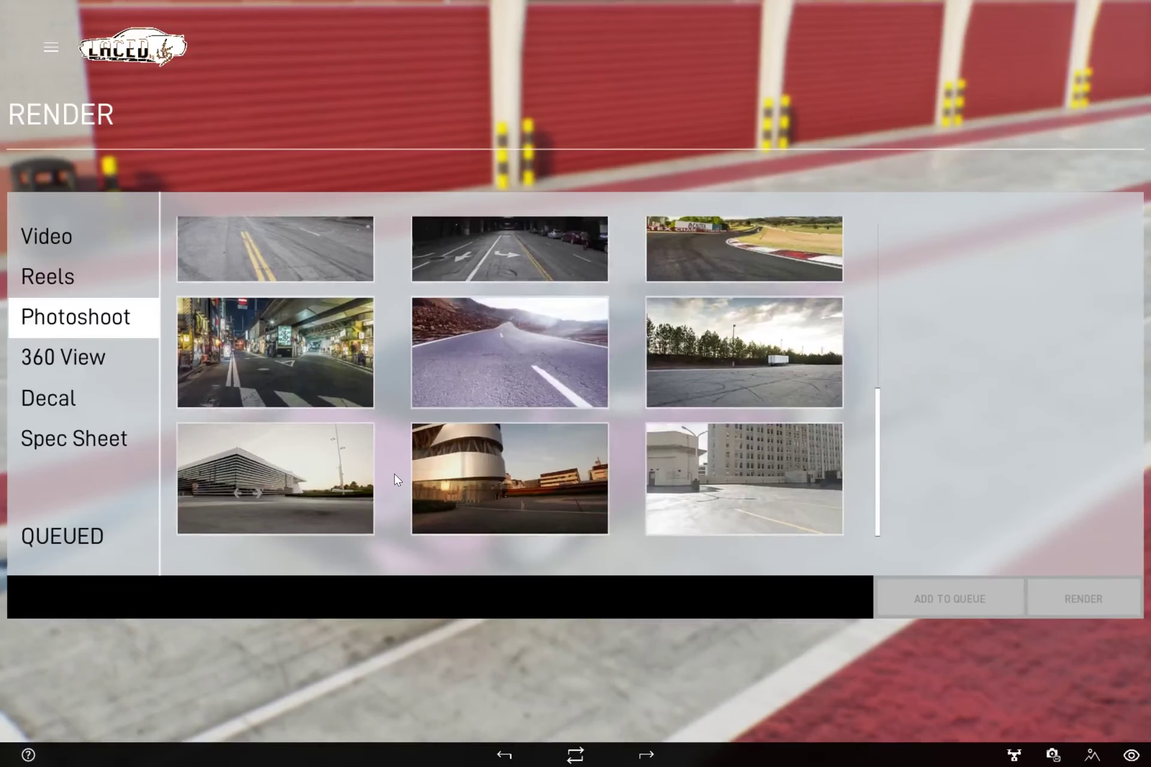
pyautogui.scroll(10, 395, 474)
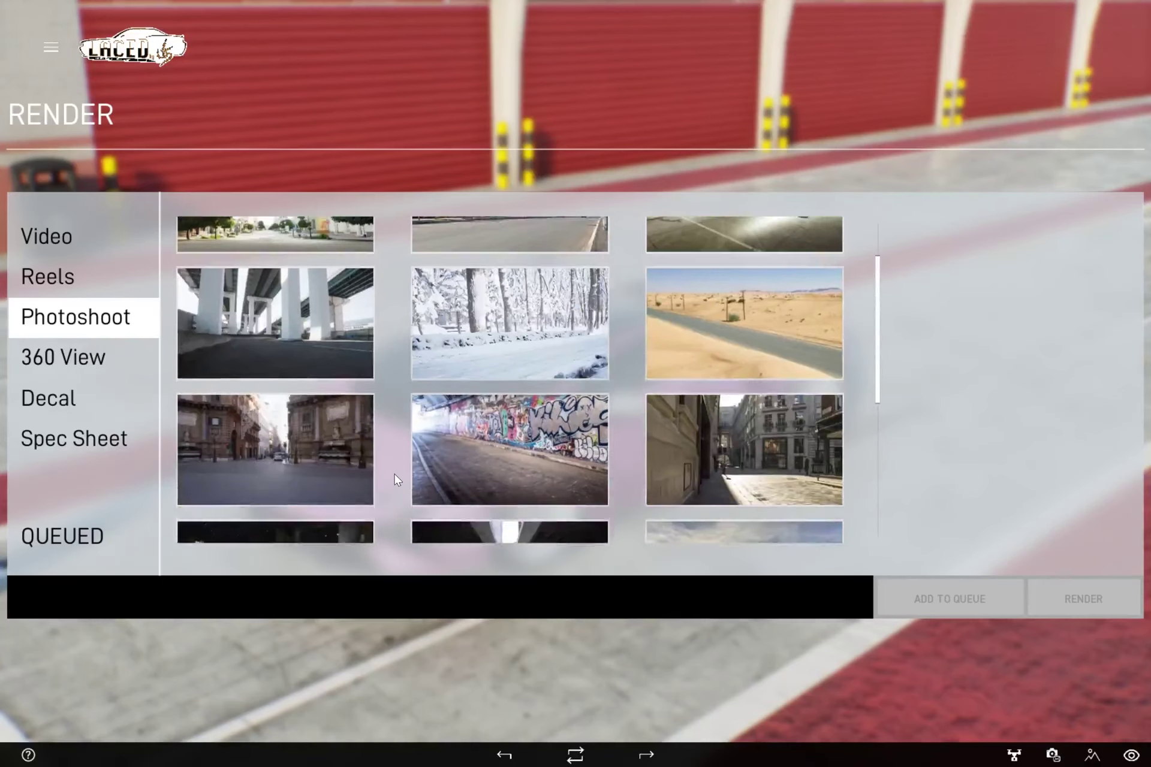
pyautogui.click(269, 329)
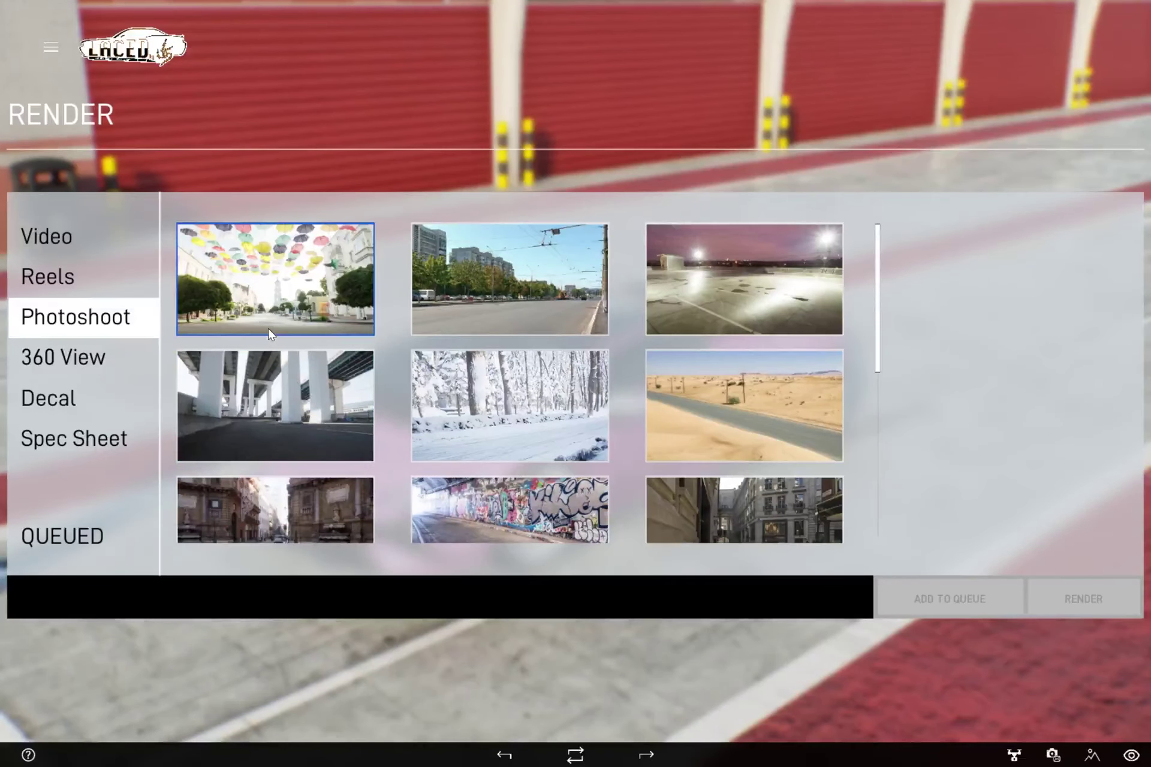
pyautogui.click(89, 357)
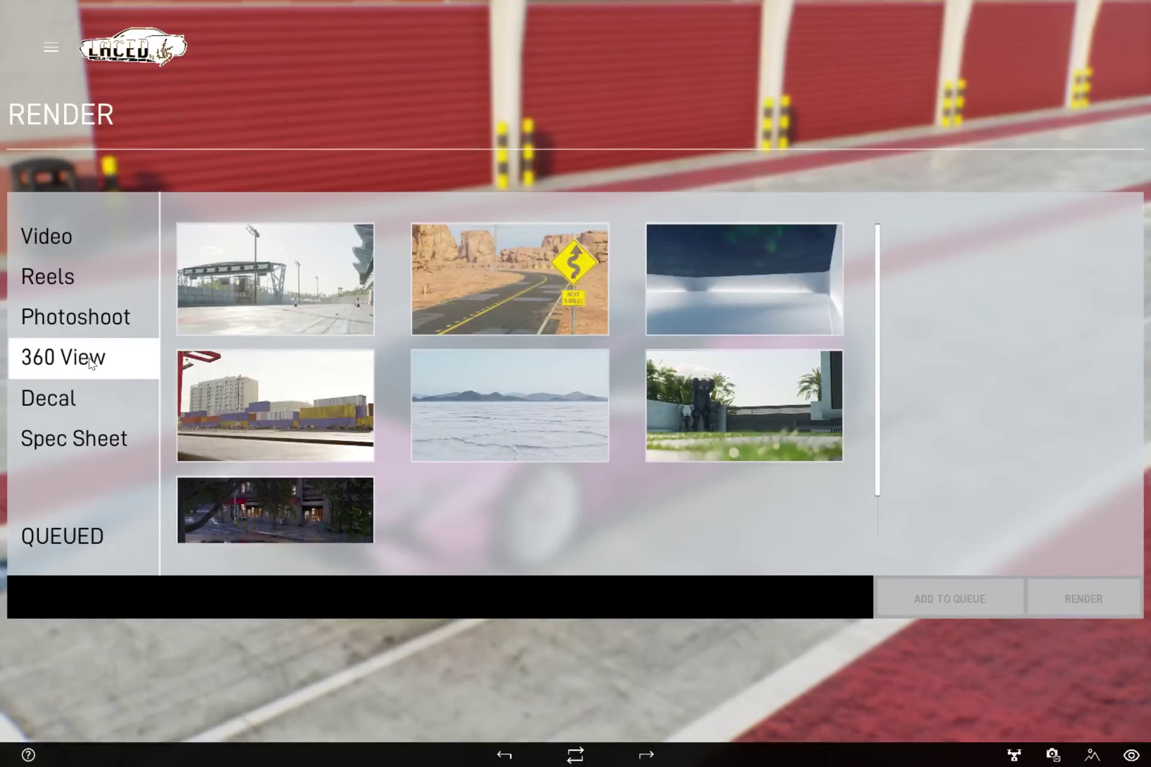
pyautogui.click(65, 401)
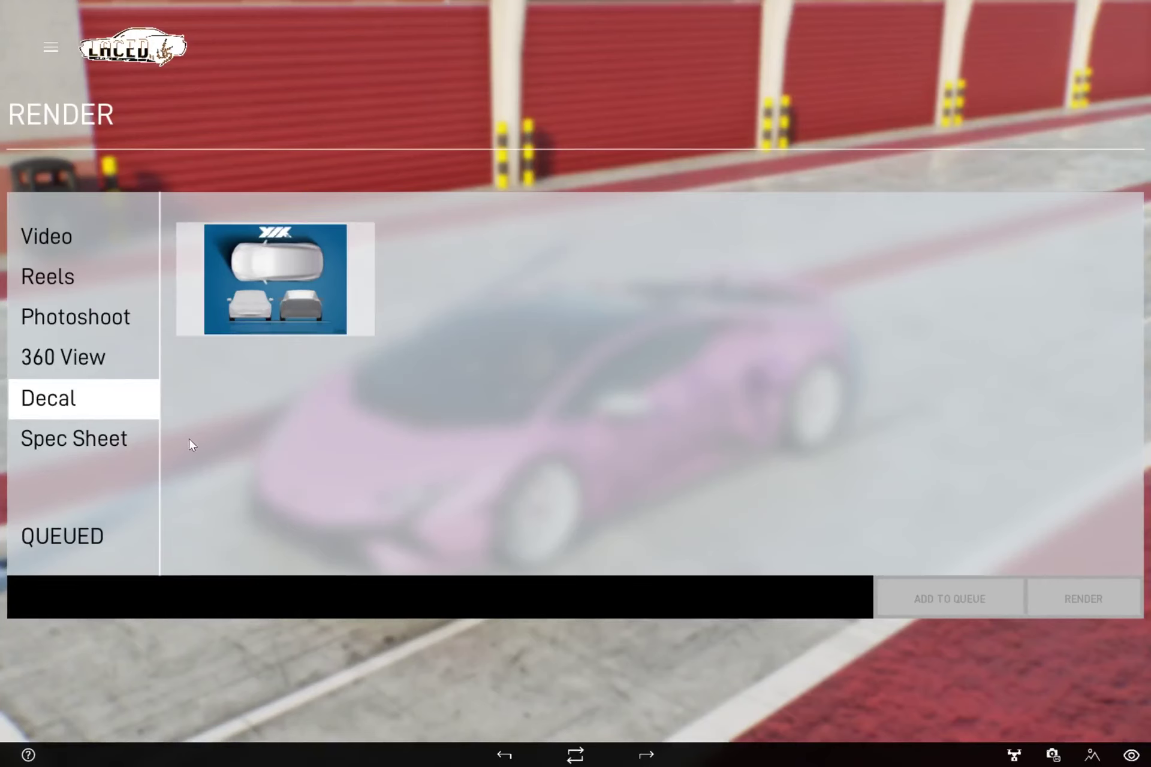
pyautogui.click(115, 441)
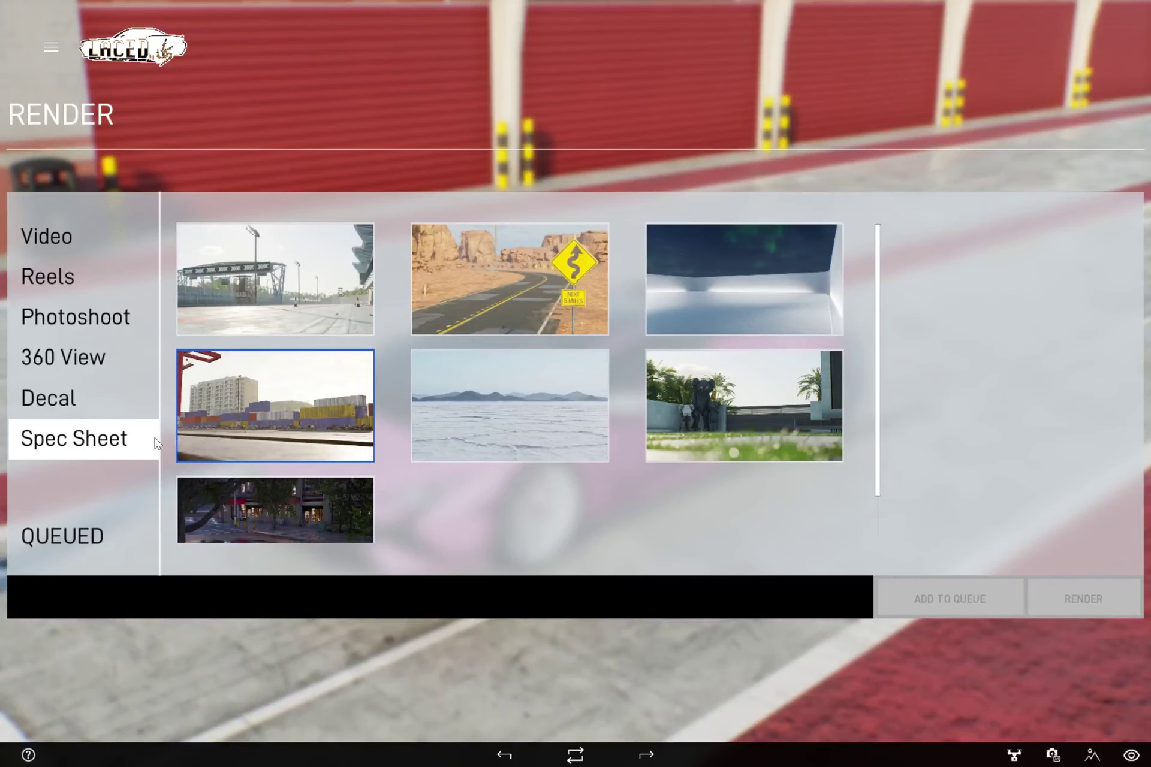
# - Select the umbrella street, snowy forest and graffiti tunnel backgrounds for photoshoot renders
pyautogui.click(93, 318)
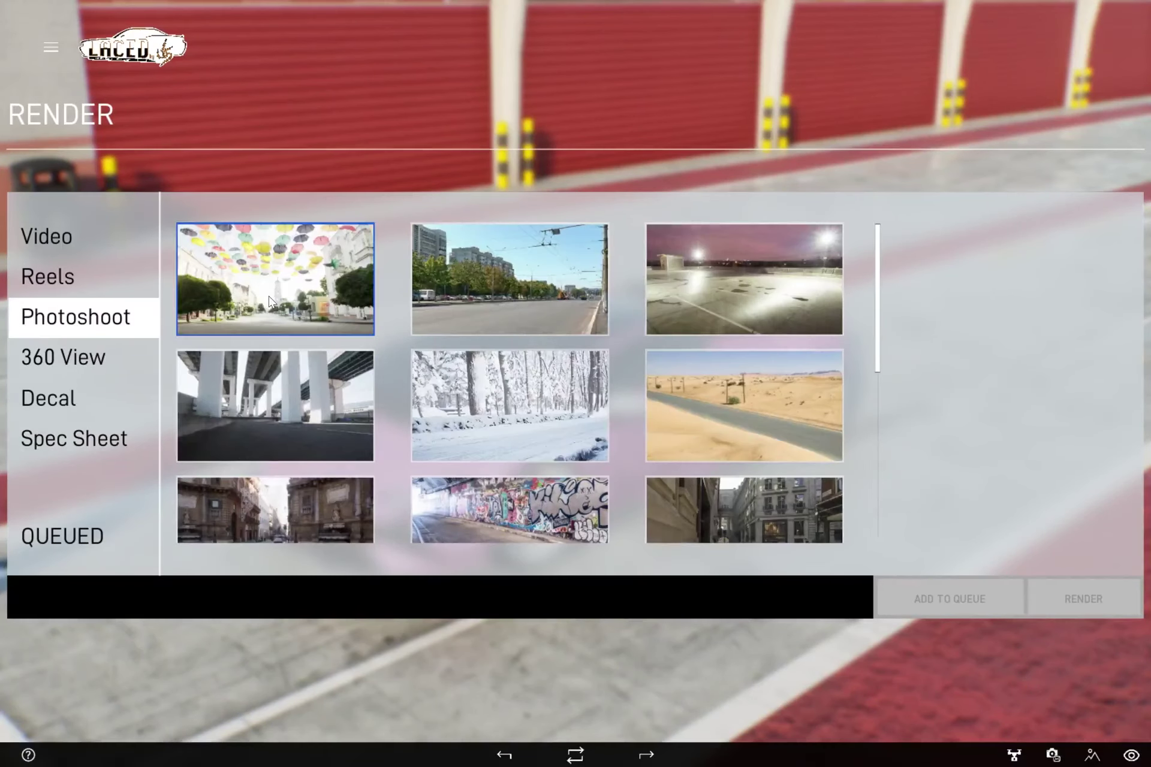
pyautogui.click(269, 301)
pyautogui.click(549, 409)
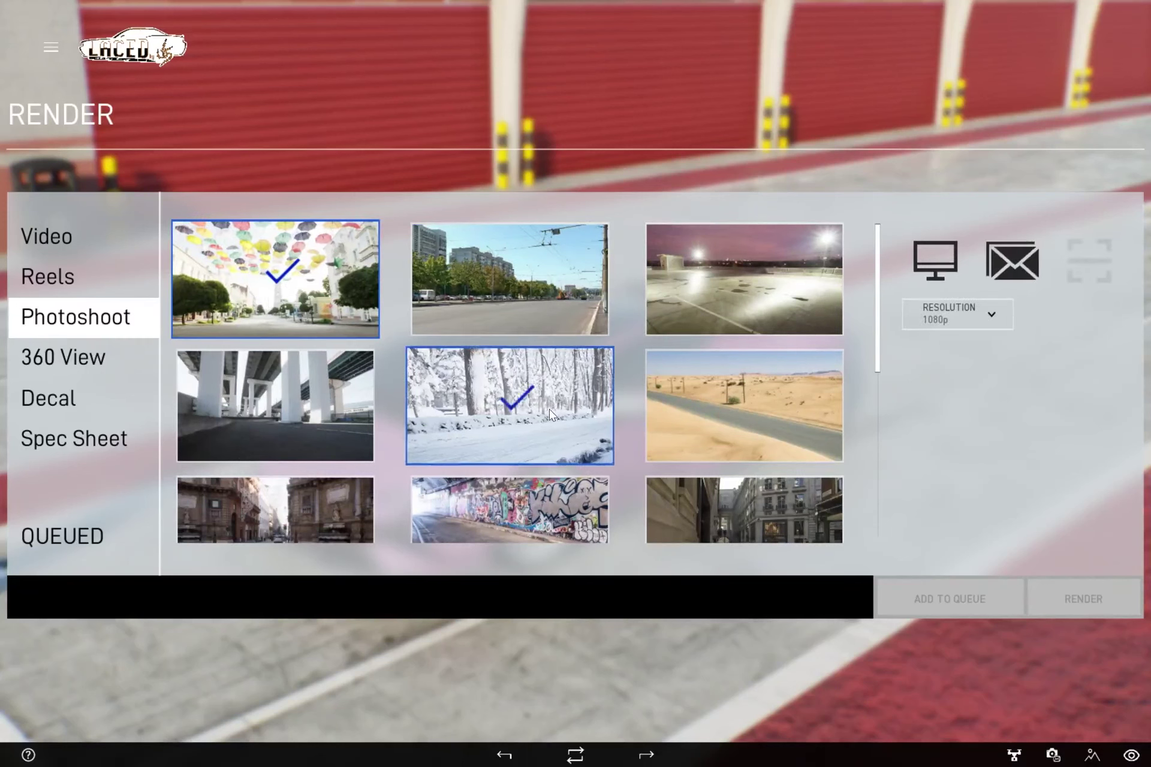
pyautogui.click(548, 493)
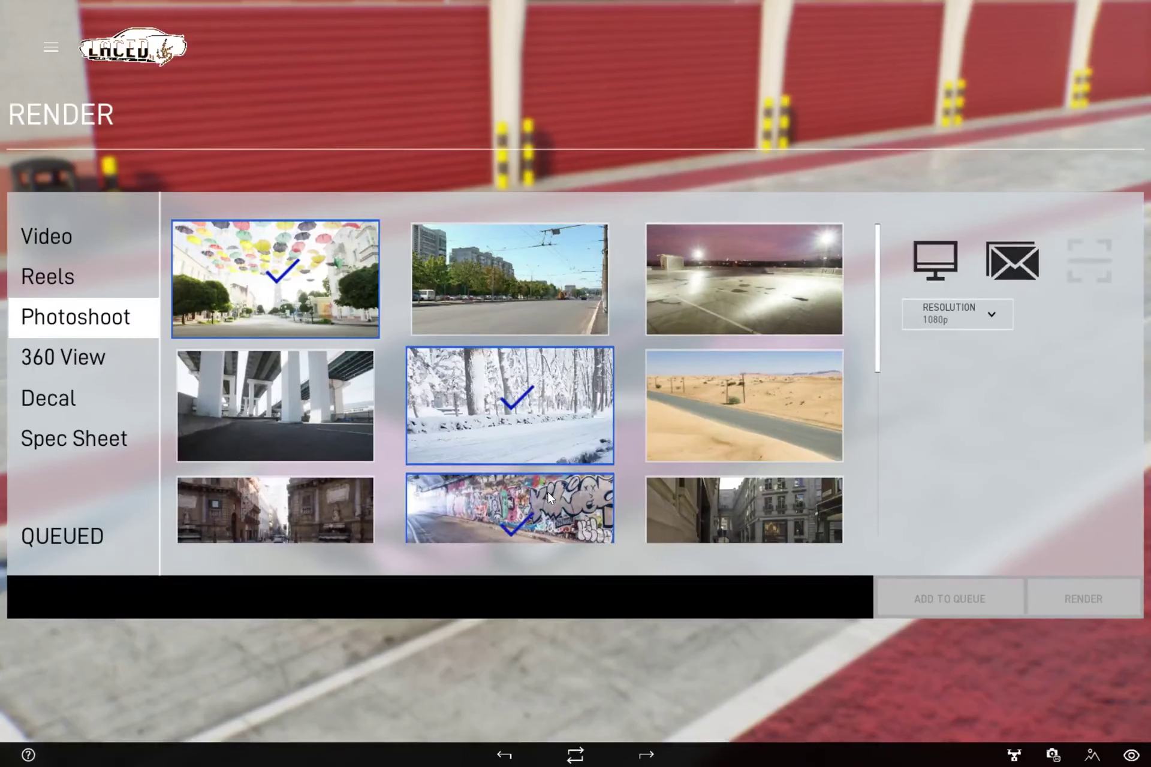
# - Set the photoshoot output to the local Zeno Renders folder, add the selected shots to the queue and open the queue
pyautogui.click(937, 261)
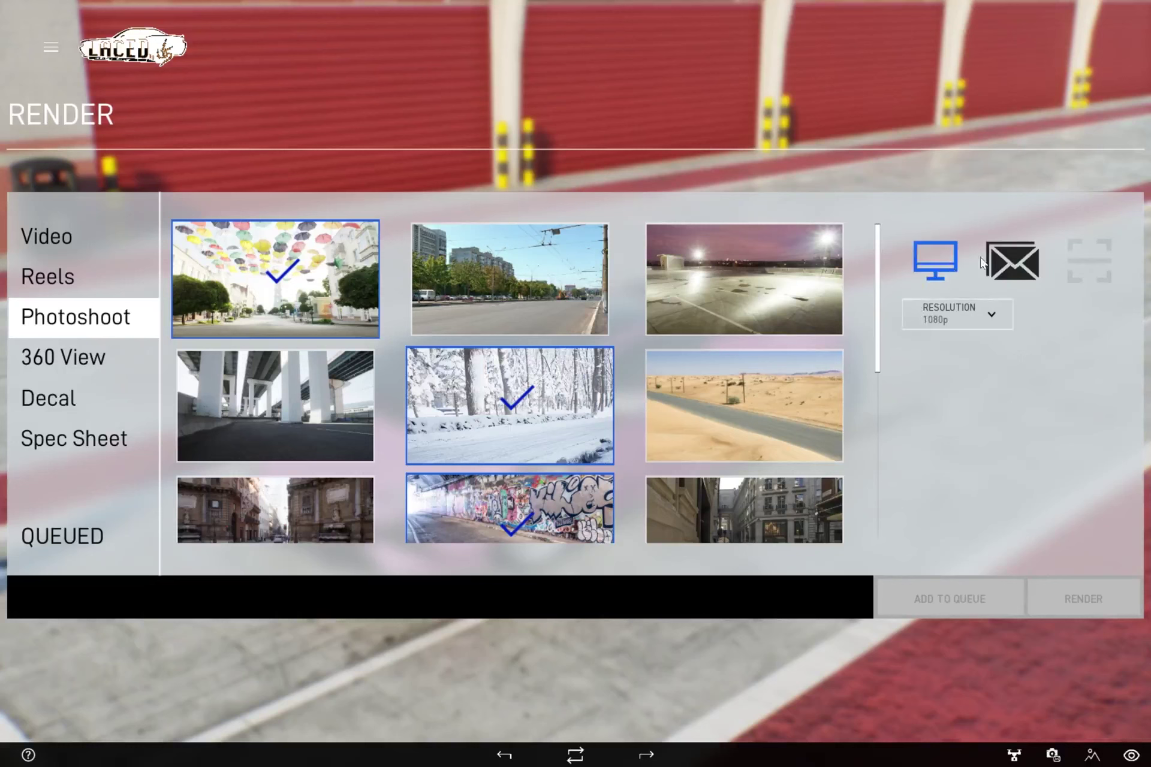
pyautogui.click(1031, 261)
pyautogui.click(943, 267)
pyautogui.click(942, 264)
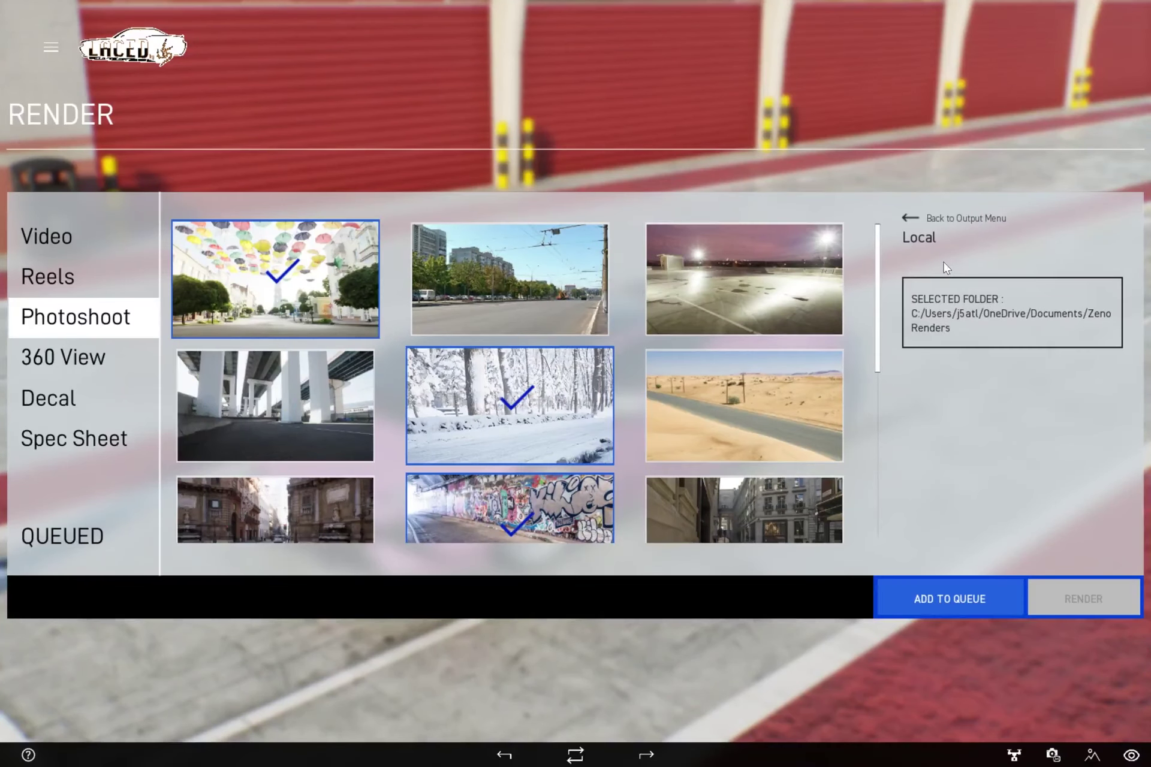
pyautogui.click(933, 591)
pyautogui.click(56, 537)
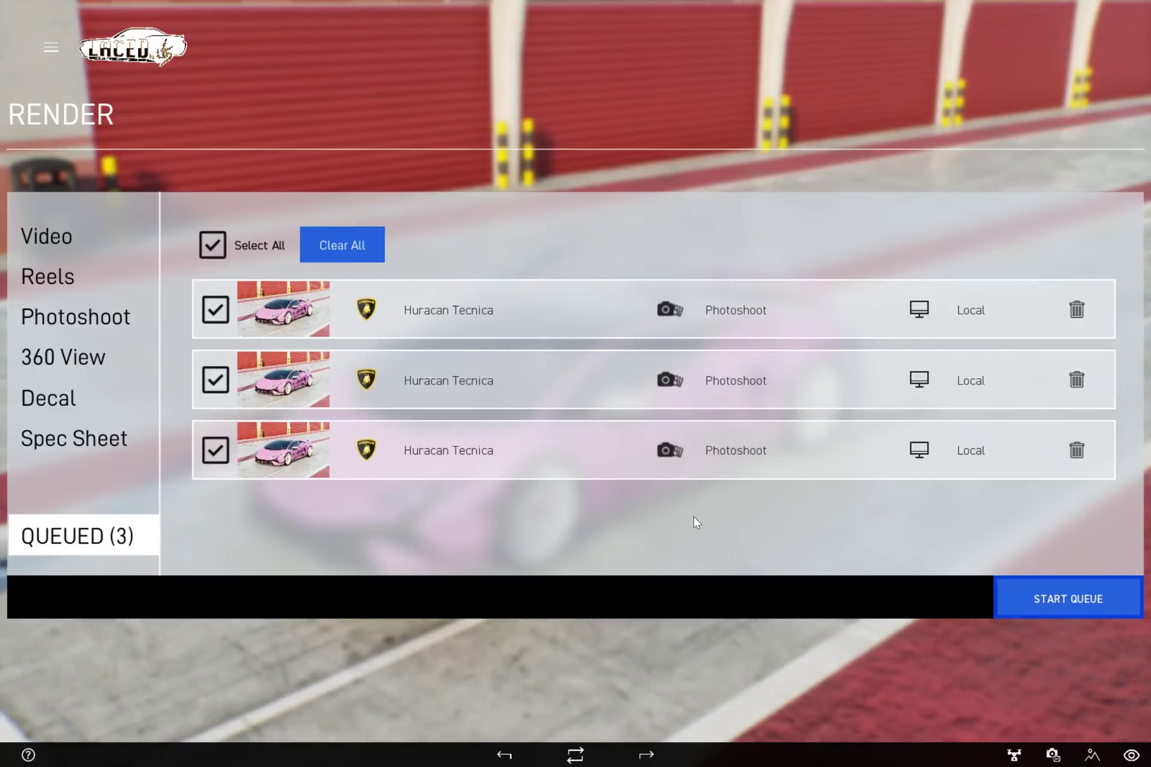
# - Leave the render queue and return to the vehicle view
pyautogui.click(51, 48)
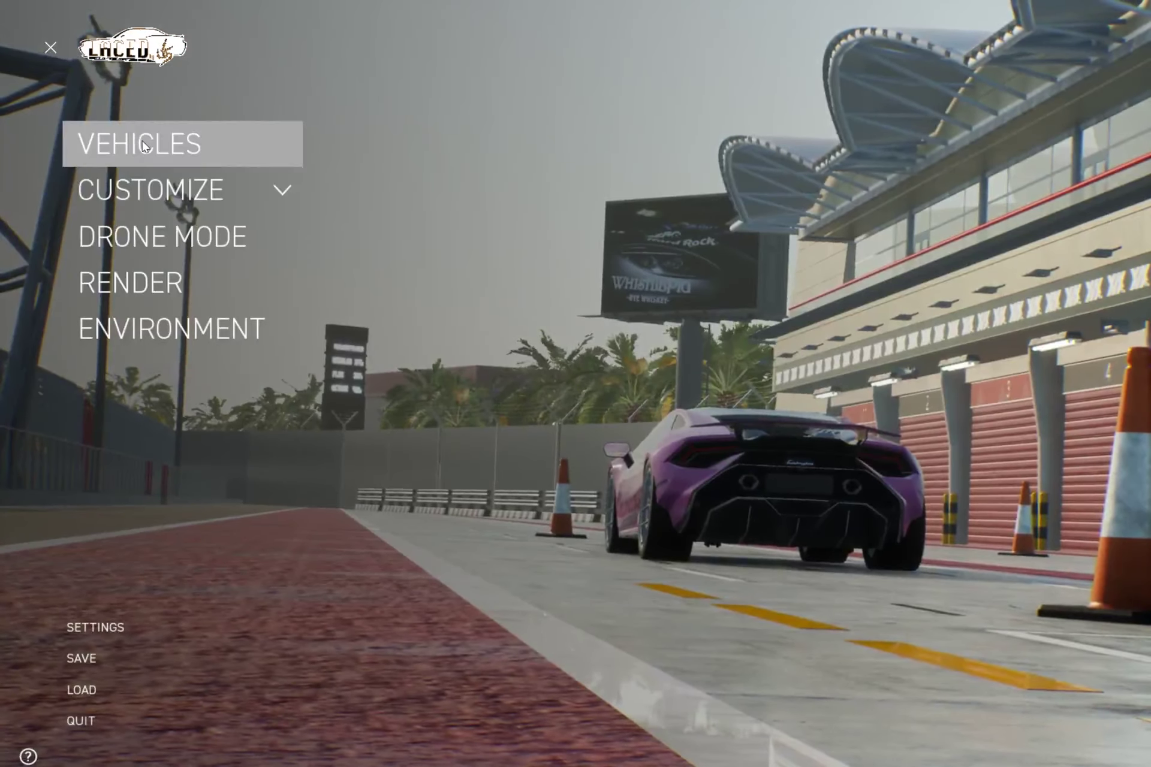
pyautogui.click(148, 155)
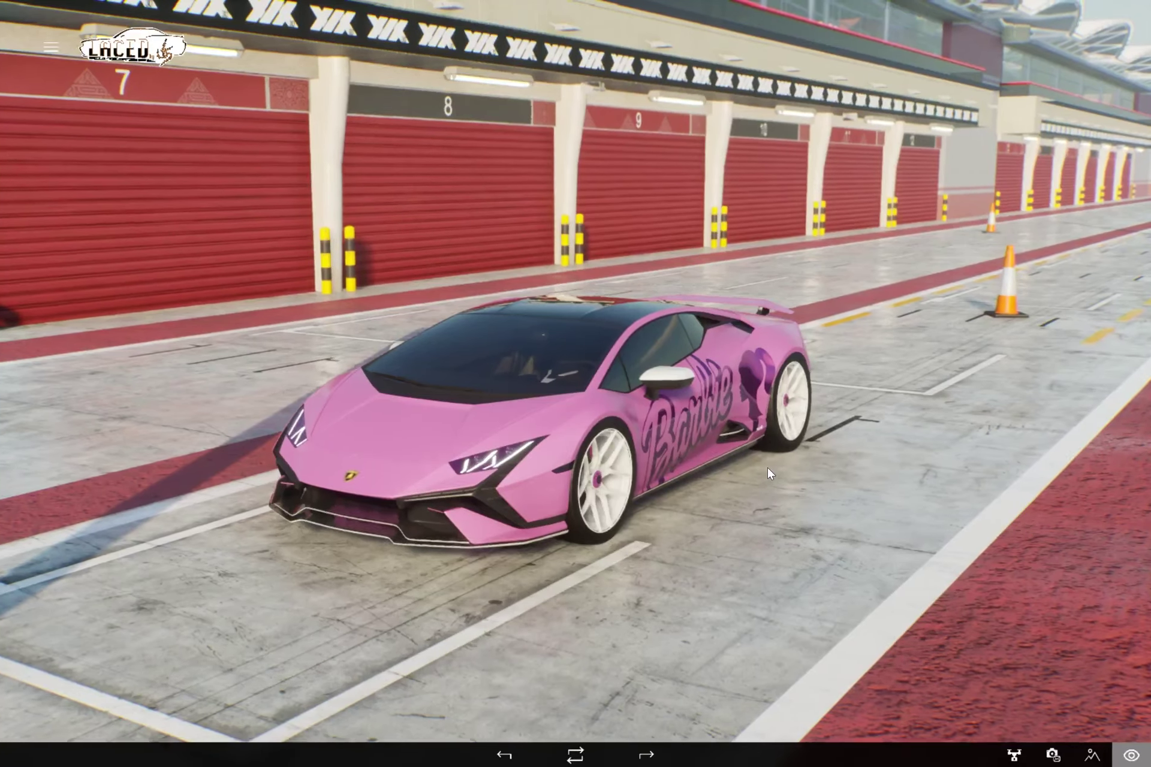